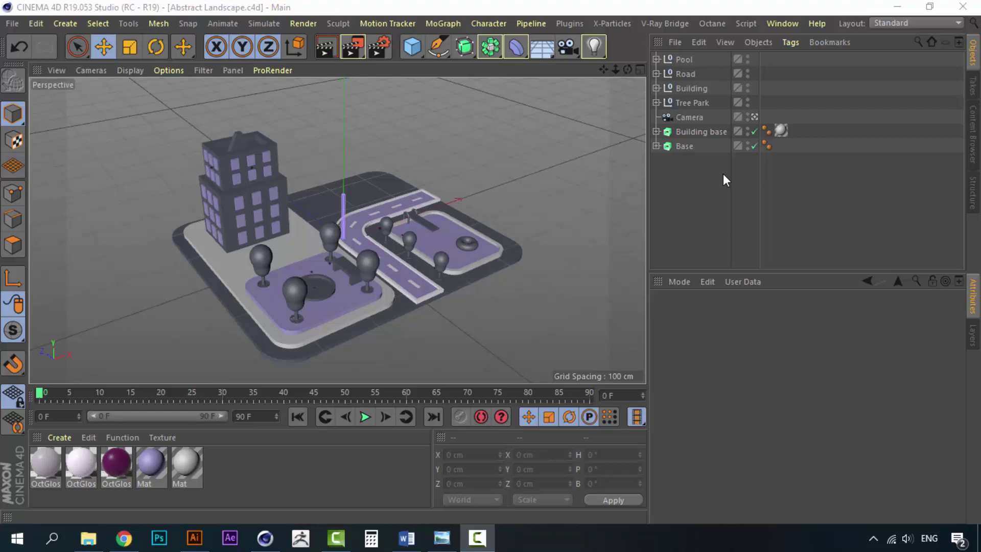
# Step: Compare the scene against the finished reference render
pyautogui.click(682, 182)
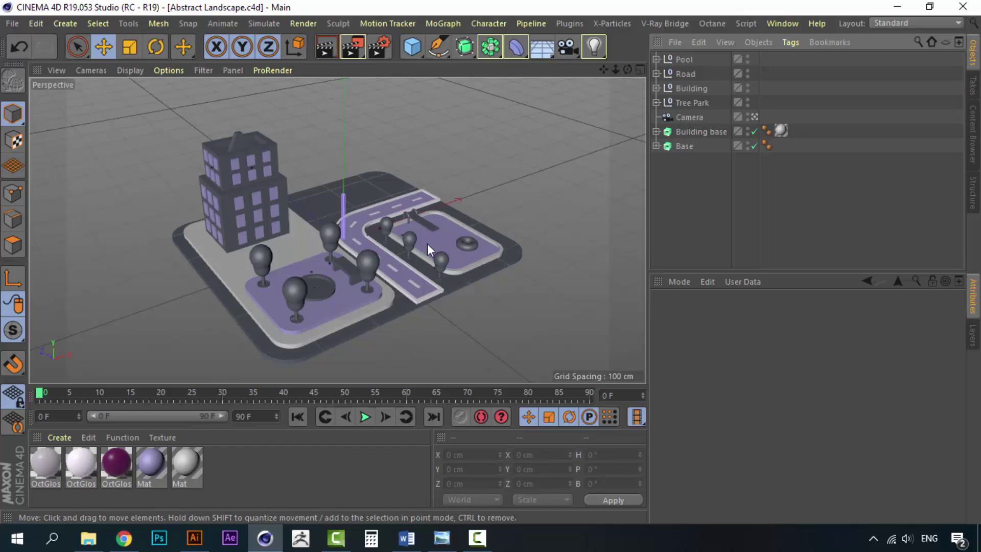
pyautogui.click(442, 538)
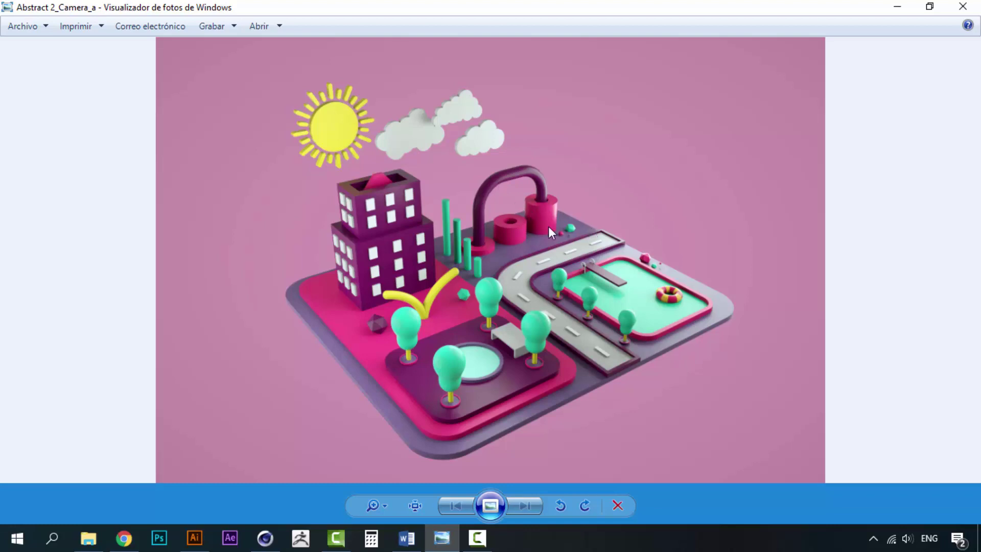
pyautogui.click(440, 541)
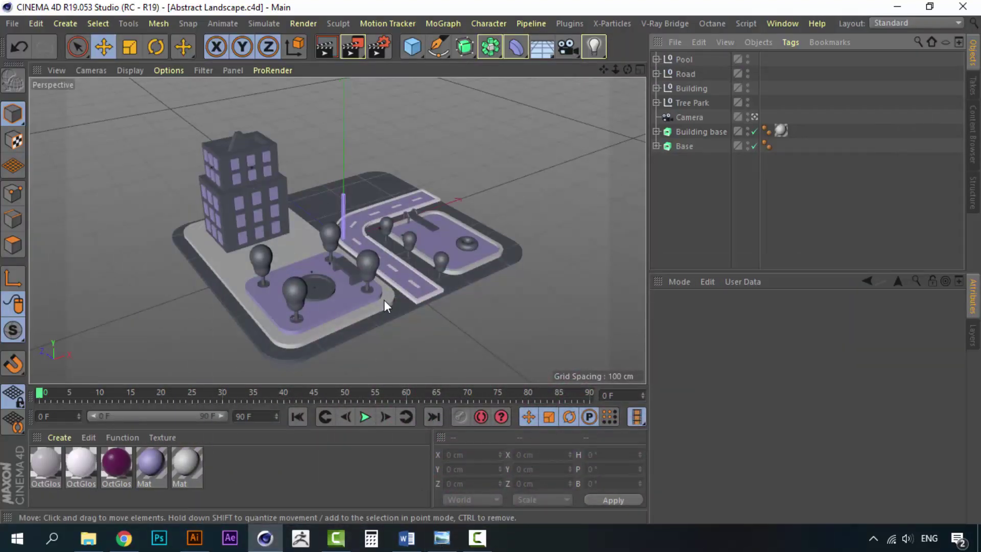
# Step: Add a tube primitive and move it right and toward the back of the base
pyautogui.click(412, 46)
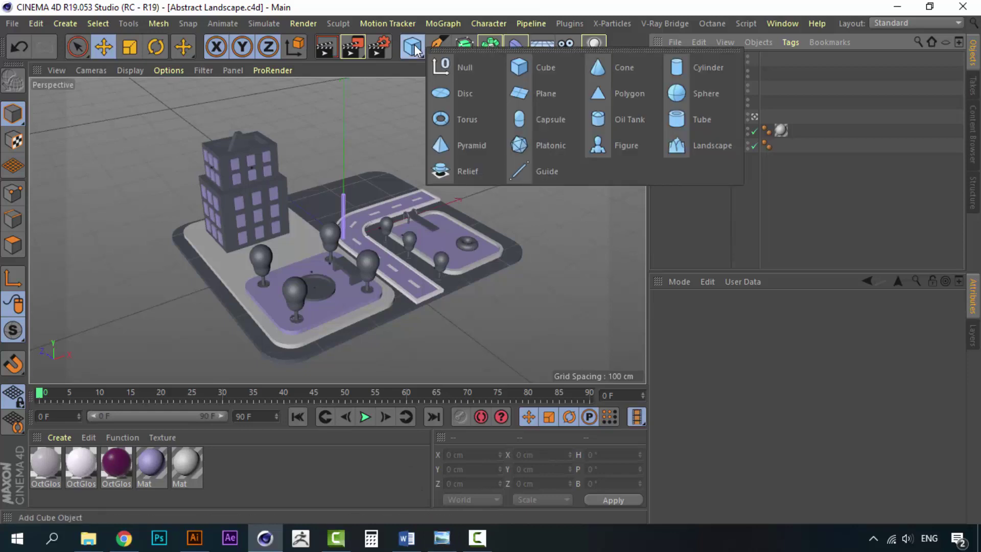
pyautogui.click(697, 114)
pyautogui.moveTo(409, 218); pyautogui.dragTo(479, 198)
pyautogui.click(642, 66)
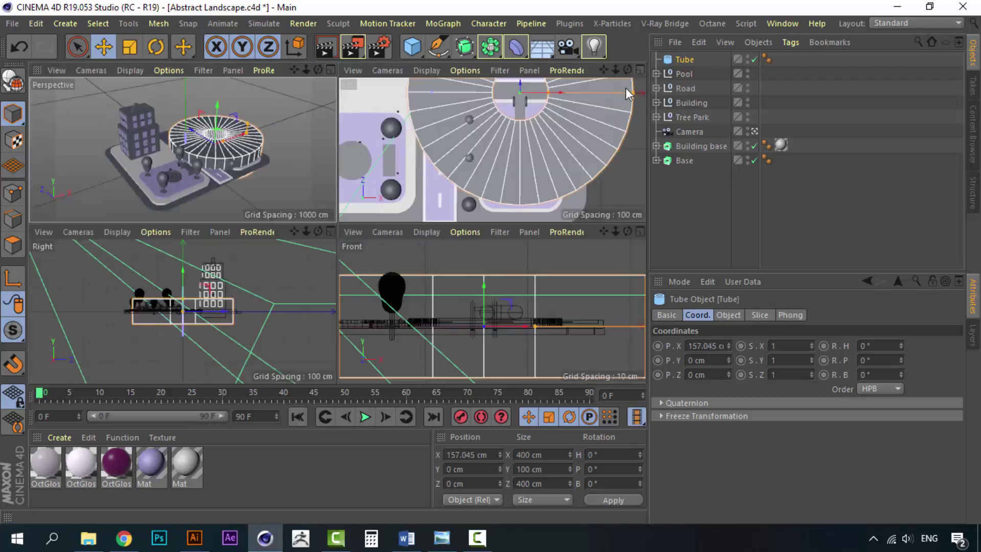
pyautogui.click(637, 67)
pyautogui.scroll(-8, 460, 160)
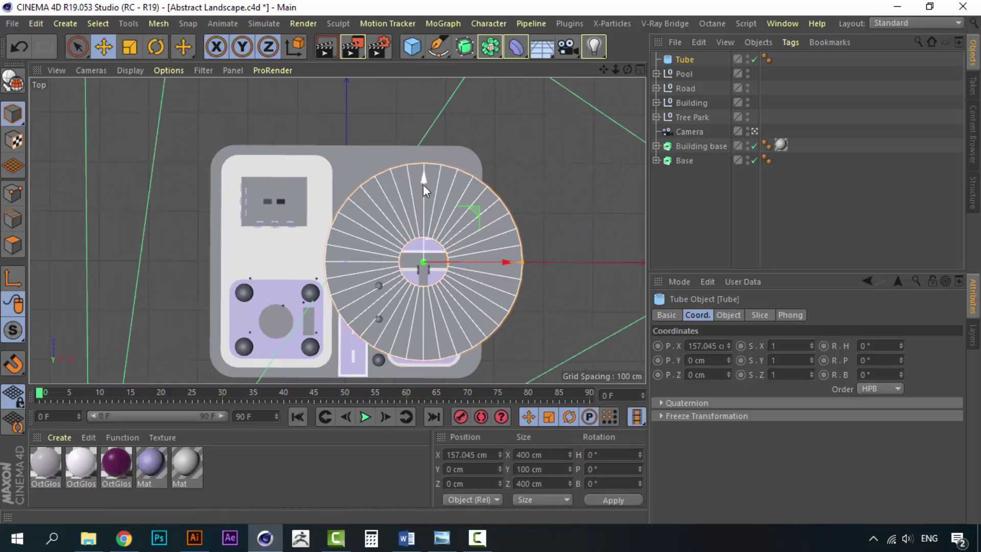
pyautogui.moveTo(423, 180); pyautogui.dragTo(427, 110)
pyautogui.scroll(3, 449, 169)
pyautogui.scroll(-2, 448, 169)
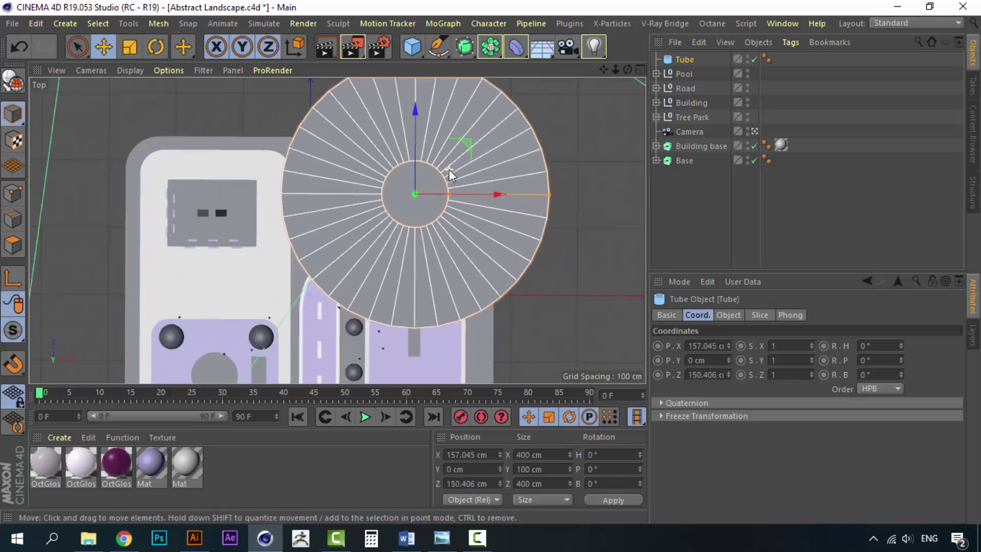
# Step: Scale the tube down to 84.2 cm and nudge it into the back-right corner
pyautogui.press('t')
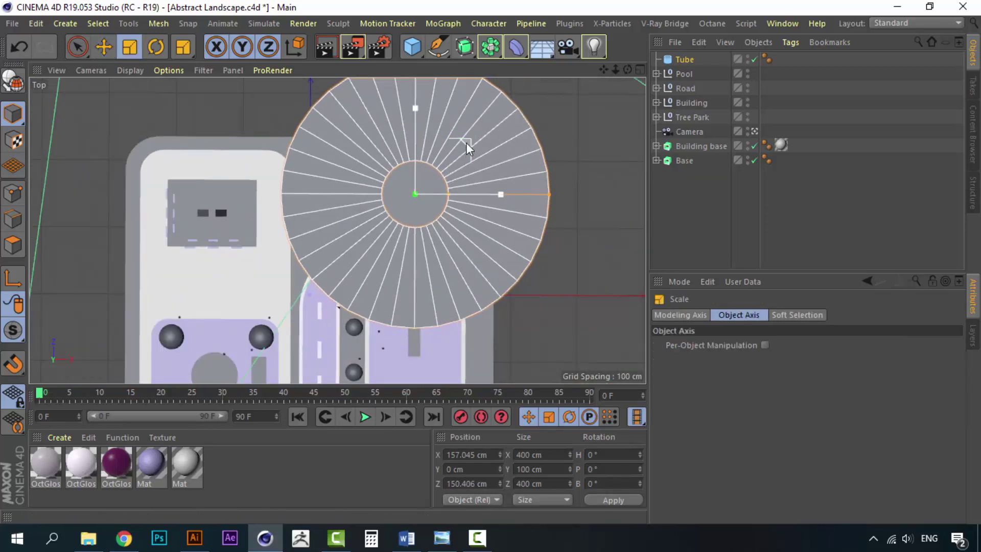
pyautogui.moveTo(465, 146); pyautogui.dragTo(415, 189)
pyautogui.moveTo(390, 238); pyautogui.dragTo(265, 403)
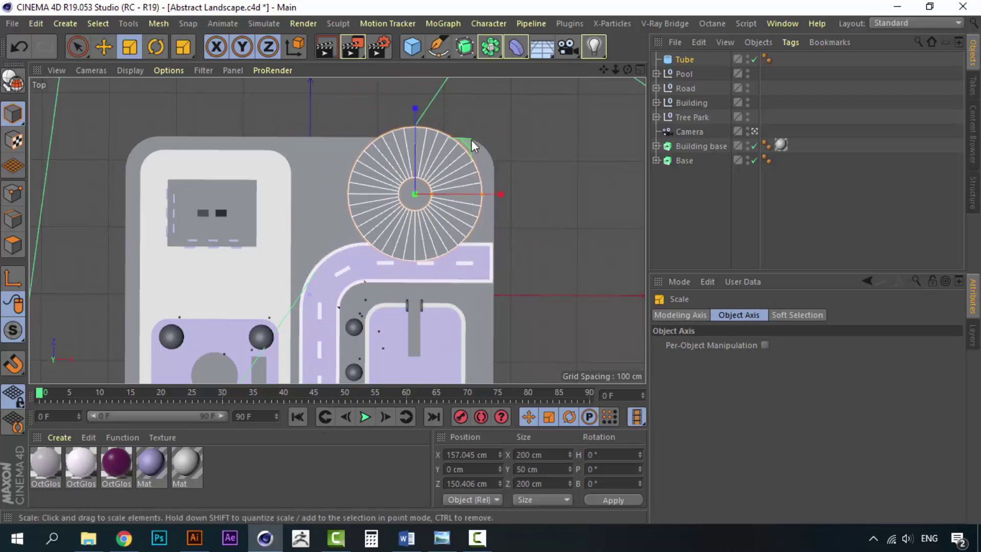
pyautogui.moveTo(476, 133); pyautogui.dragTo(189, 408)
pyautogui.moveTo(465, 141); pyautogui.dragTo(465, 139)
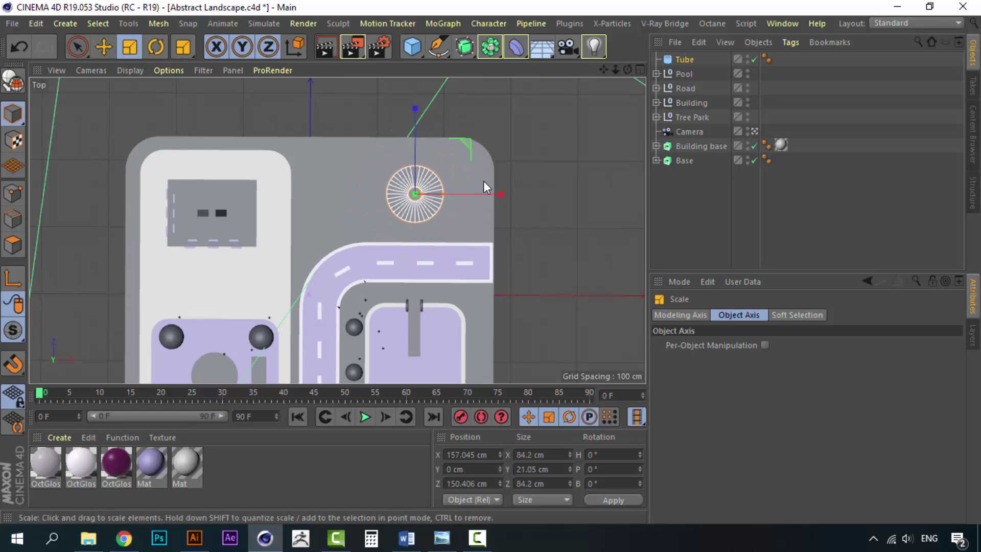
pyautogui.press('e')
pyautogui.moveTo(492, 193); pyautogui.dragTo(514, 194)
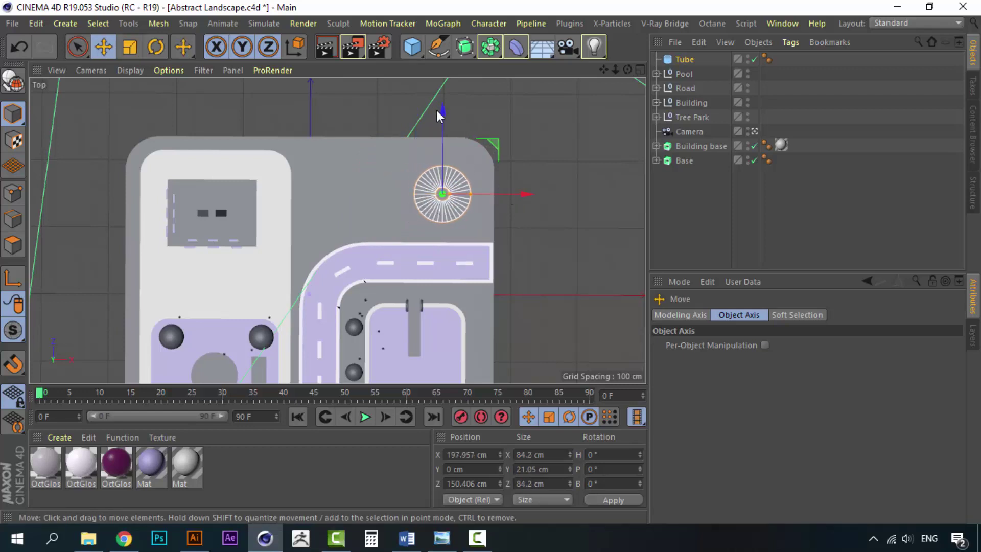
pyautogui.moveTo(442, 109); pyautogui.dragTo(446, 100)
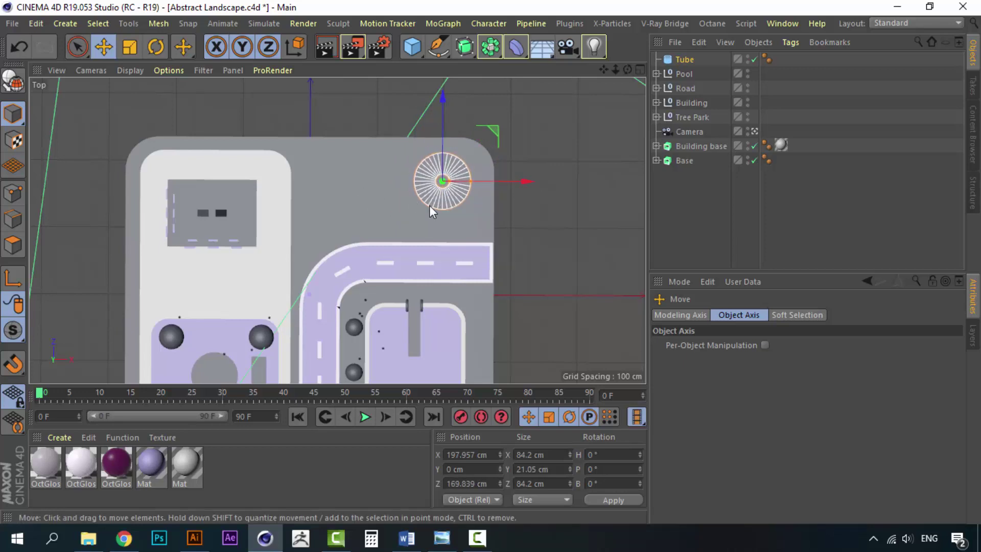
pyautogui.scroll(3, 434, 207)
pyautogui.scroll(-2, 440, 207)
# Step: Give the tube a 25 cm inner and 43 cm outer radius, then maximize the Perspective view
pyautogui.click(684, 60)
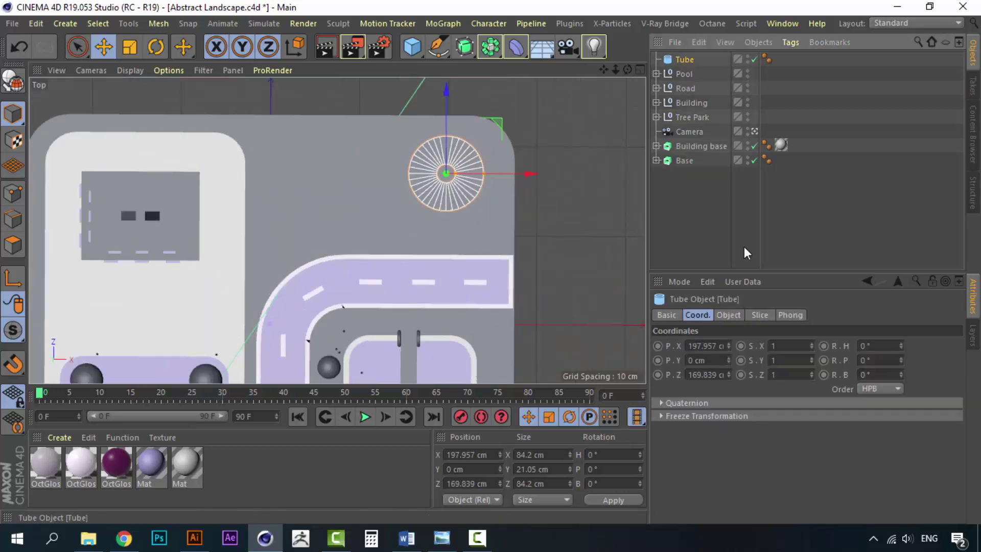
pyautogui.click(728, 316)
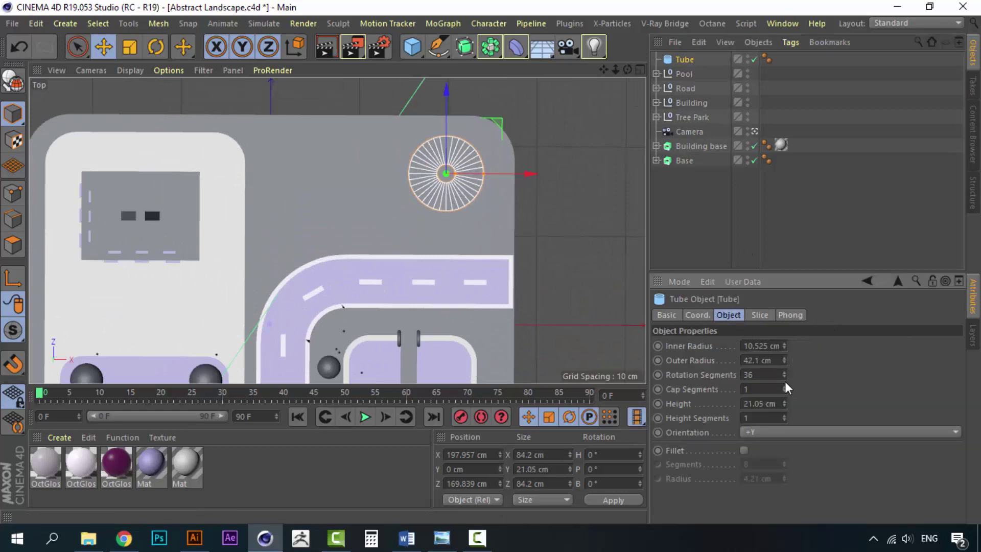
pyautogui.moveTo(784, 361); pyautogui.dragTo(784, 340)
pyautogui.click(775, 346)
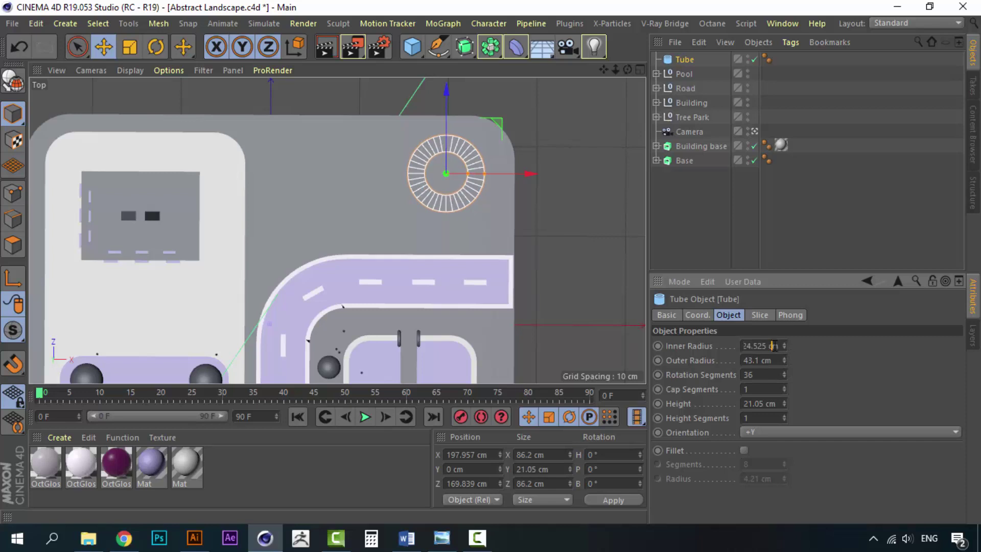
pyautogui.doubleClick(775, 350)
pyautogui.click(776, 347)
pyautogui.hotkey('ctrl', 'a')
pyautogui.write('25')
pyautogui.press('Tab')
pyautogui.write('43')
pyautogui.press('Return')
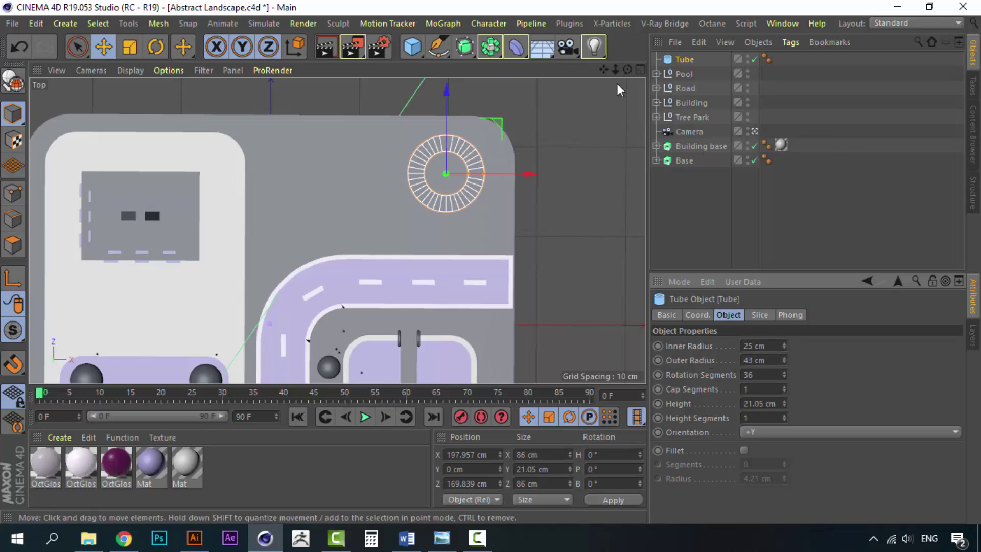
pyautogui.click(638, 72)
pyautogui.click(329, 71)
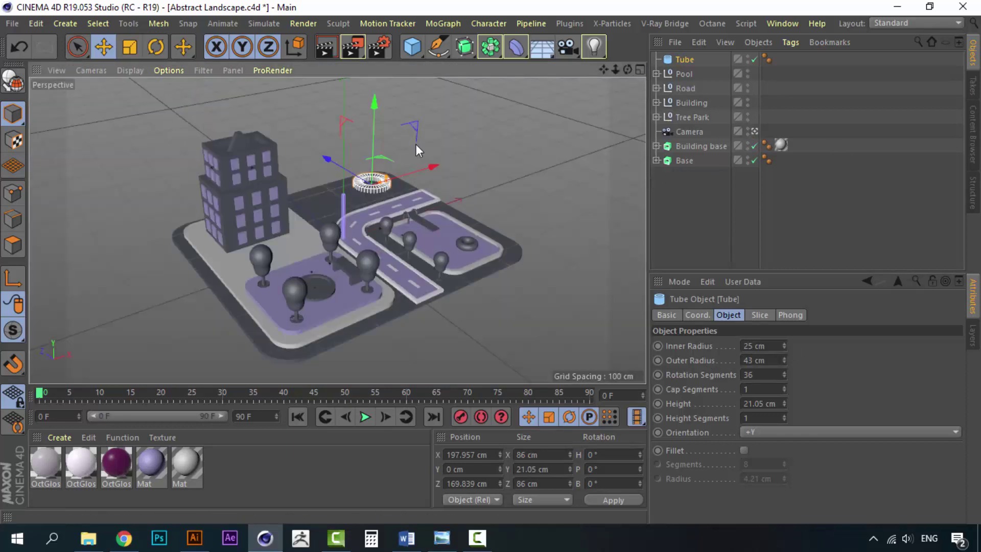
# Step: Make the tube 88.05 cm tall and raise it to rest on the base
pyautogui.moveTo(374, 118); pyautogui.dragTo(379, 96)
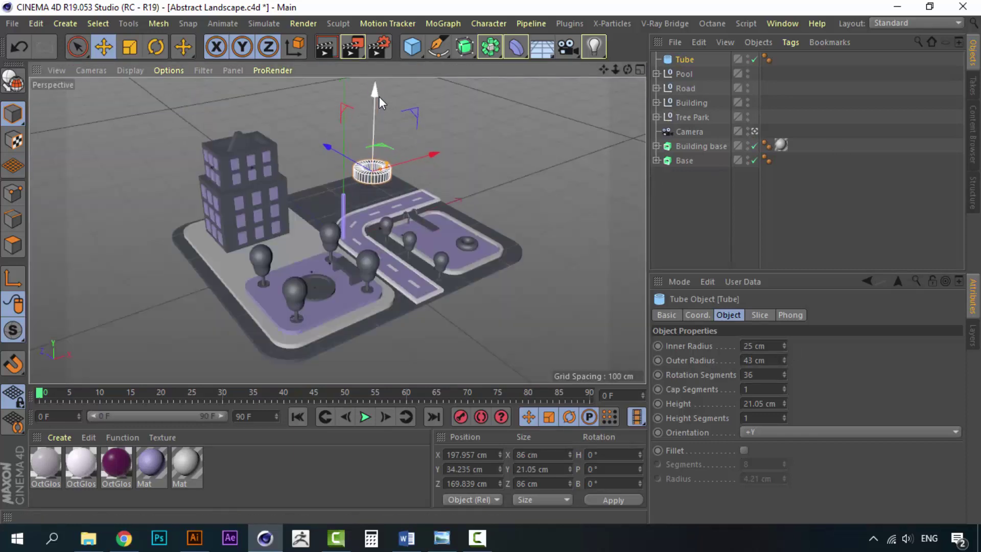
pyautogui.moveTo(786, 402); pyautogui.dragTo(811, 402)
pyautogui.moveTo(372, 96); pyautogui.dragTo(372, 109)
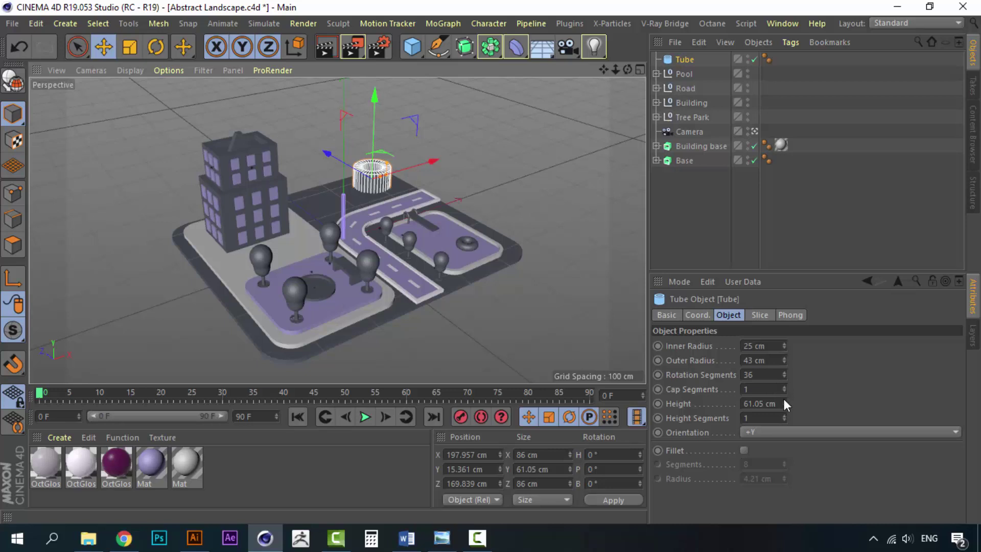
pyautogui.moveTo(784, 403); pyautogui.dragTo(794, 403)
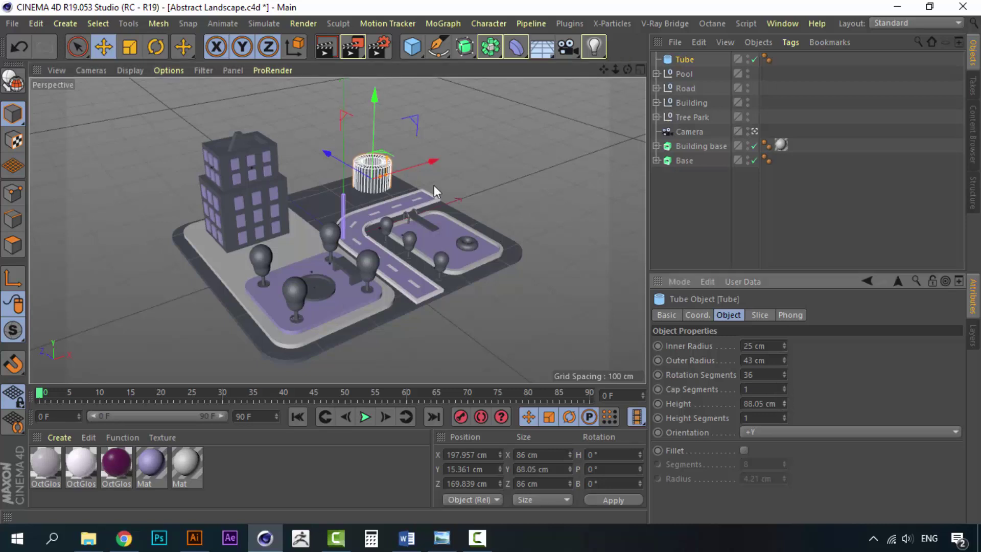
pyautogui.hotkey('ctrl', 'z')
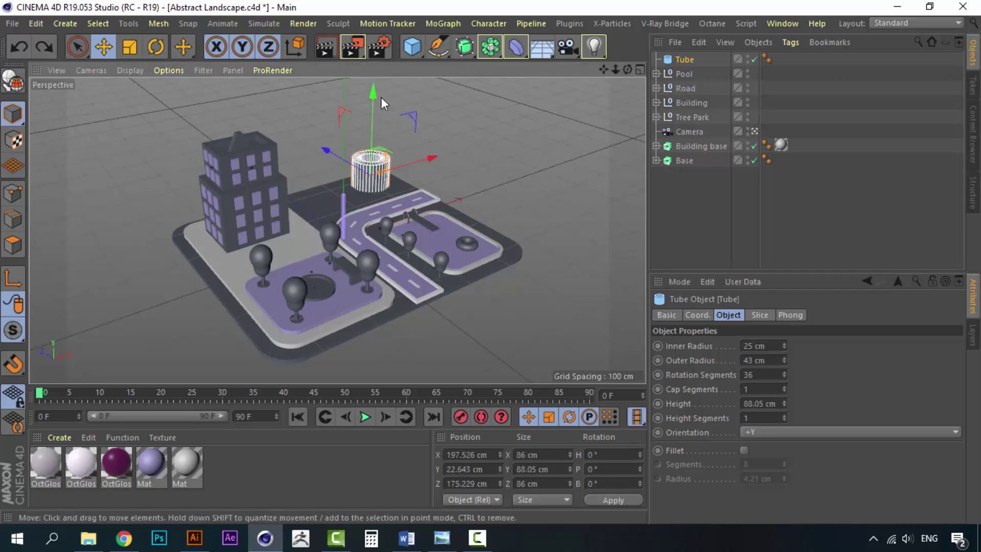
pyautogui.hotkey('ctrl', 'z')
pyautogui.moveTo(373, 102); pyautogui.dragTo(376, 99)
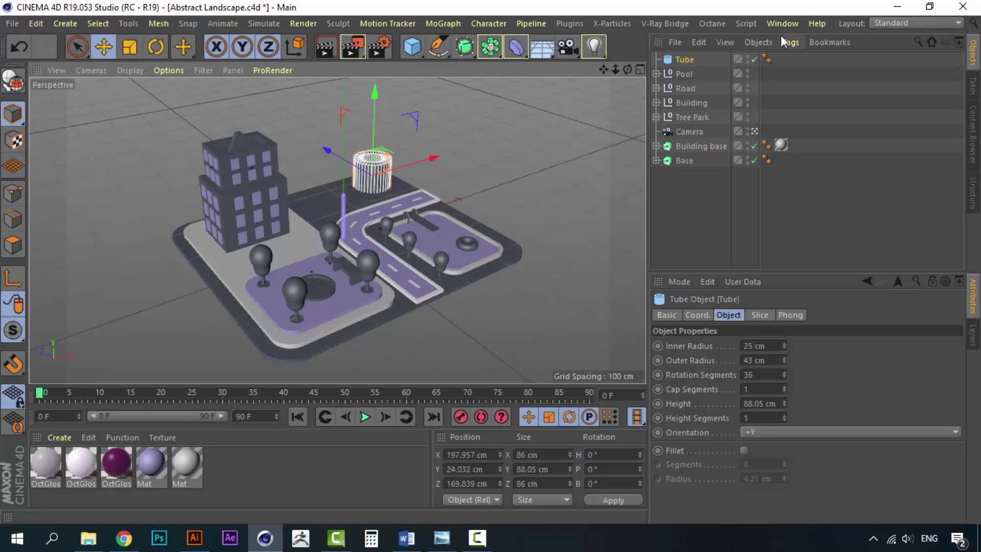
# Step: Set the tube's inner radius to 18 cm and outer radius to 42 cm
pyautogui.click(779, 347)
pyautogui.write('18')
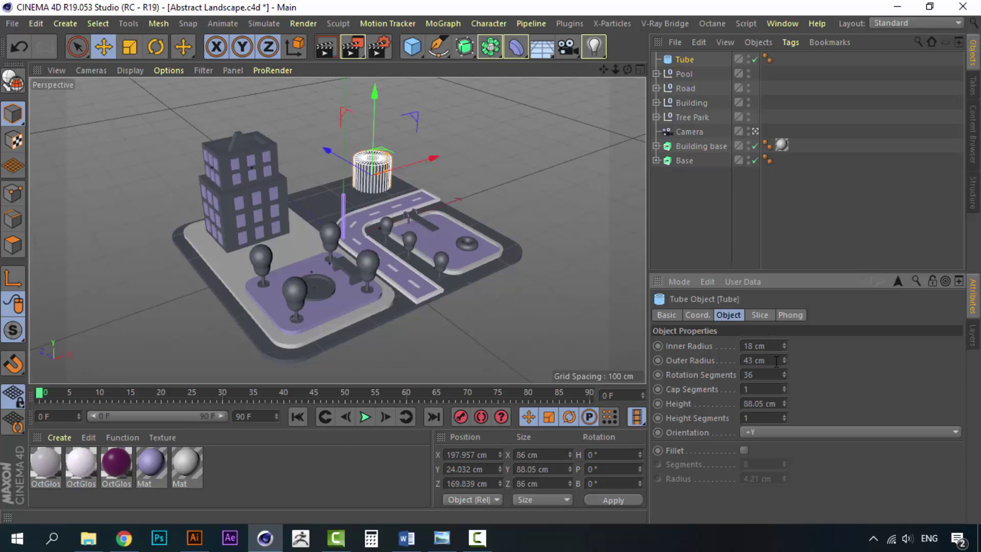
pyautogui.press('Tab')
pyautogui.write('42')
pyautogui.press('Return')
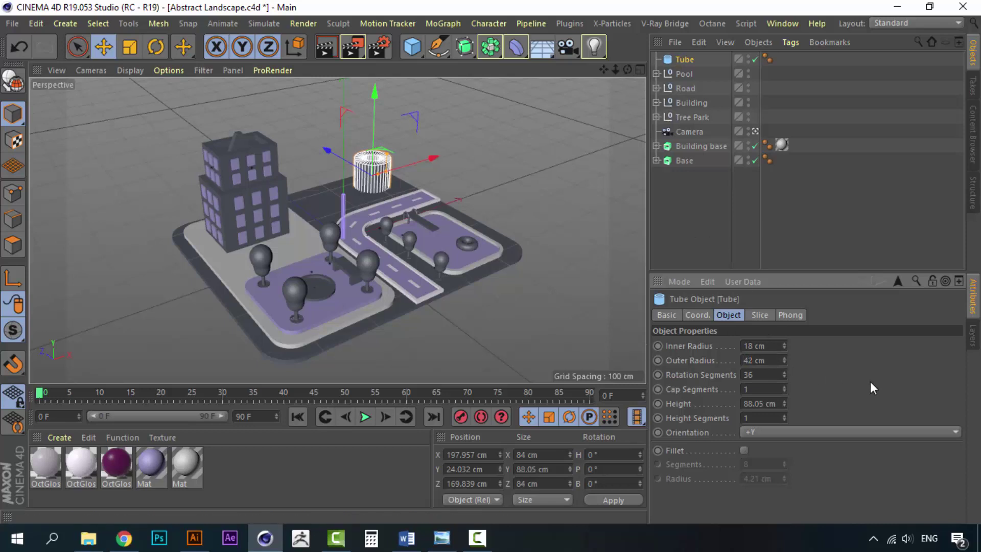
pyautogui.click(694, 206)
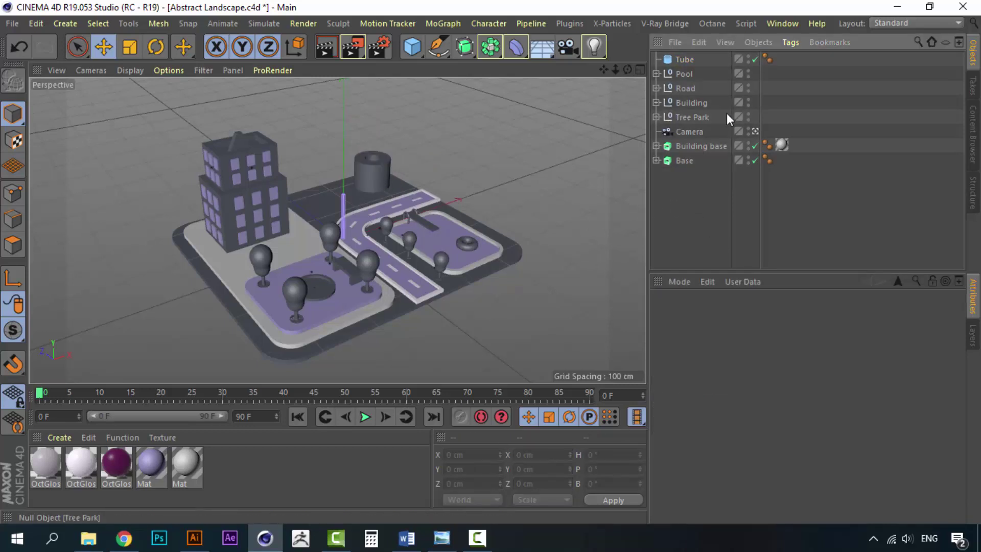
# Step: Duplicate the tube as Tube.1 and move the copy left and lower
pyautogui.click(684, 60)
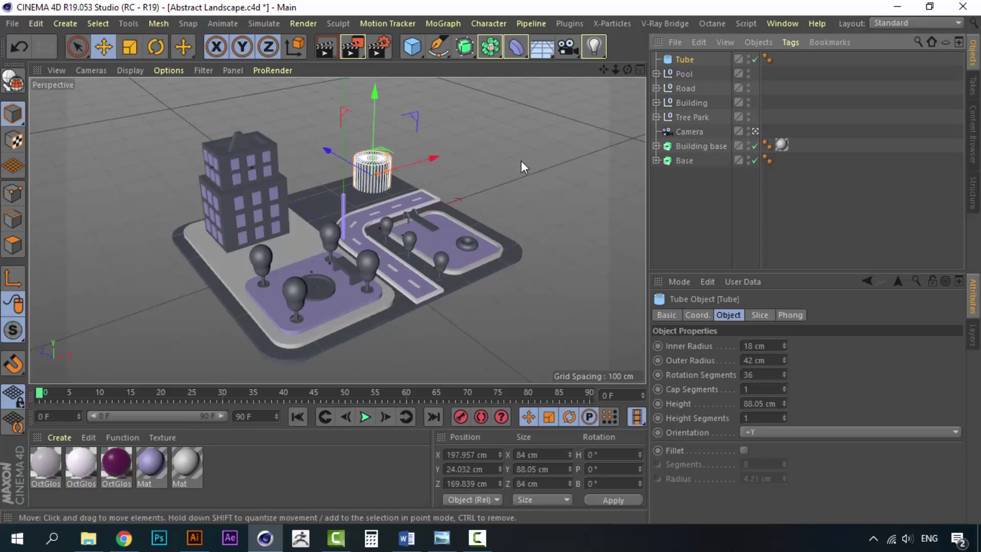
pyautogui.hotkey('ctrl', 'c')
pyautogui.hotkey('ctrl', 'v')
pyautogui.moveTo(428, 158); pyautogui.dragTo(395, 170)
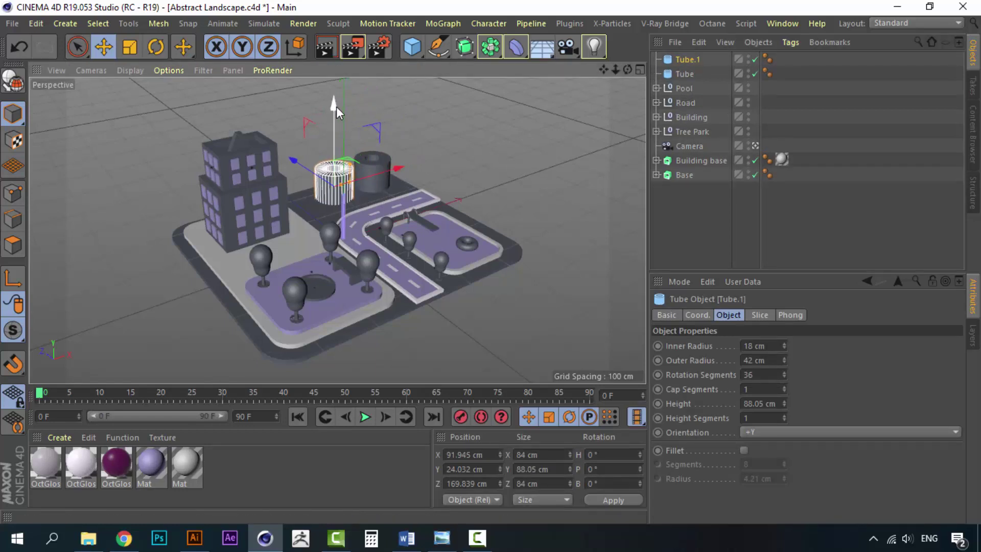
pyautogui.moveTo(336, 106); pyautogui.dragTo(346, 128)
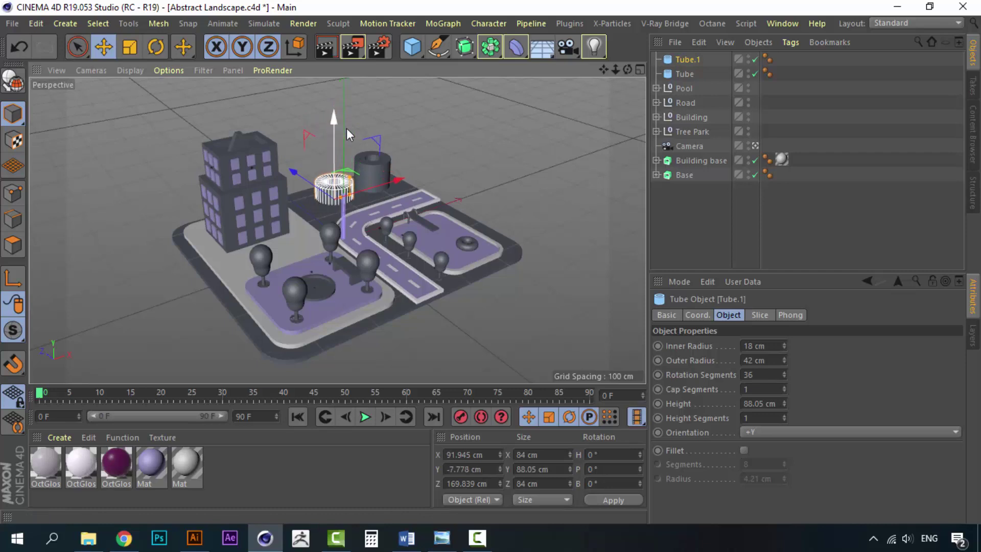
# Step: Slide Tube.1 along the base and sink Tube.2 down into the ground
pyautogui.moveTo(400, 182); pyautogui.dragTo(370, 186)
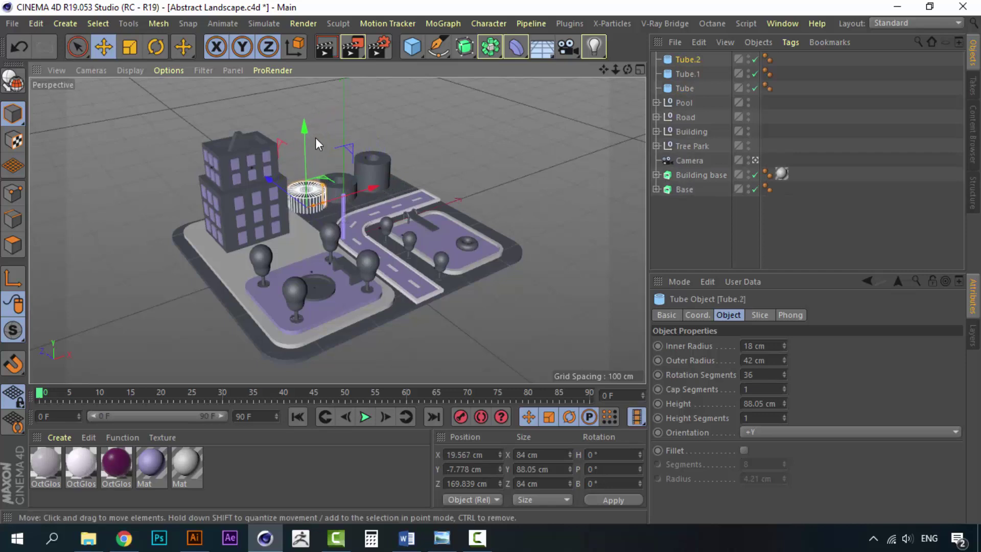
pyautogui.moveTo(306, 126); pyautogui.dragTo(305, 139)
pyautogui.scroll(5, 535, 224)
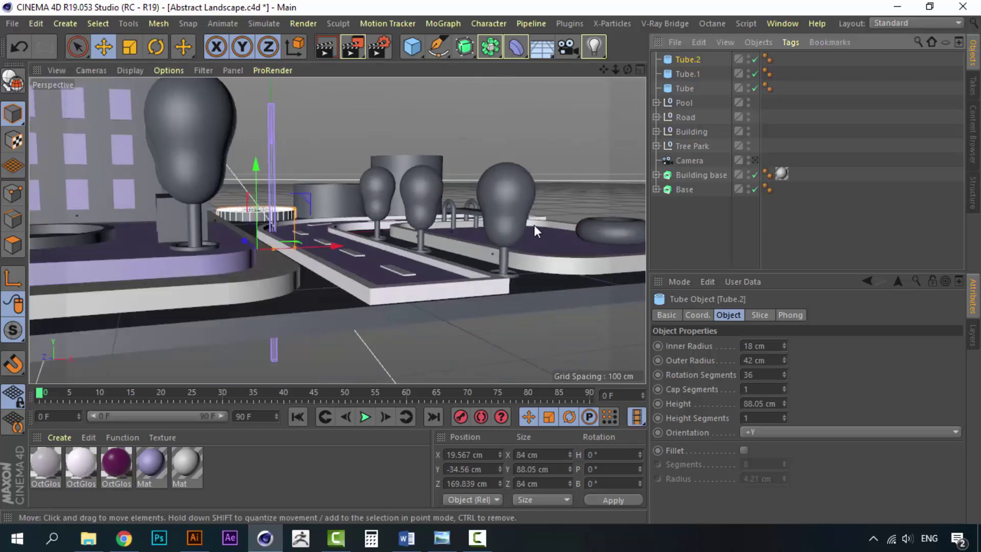
pyautogui.keyDown('alt'); pyautogui.moveTo(504, 210); pyautogui.dragTo(546, 238); pyautogui.keyUp('alt')
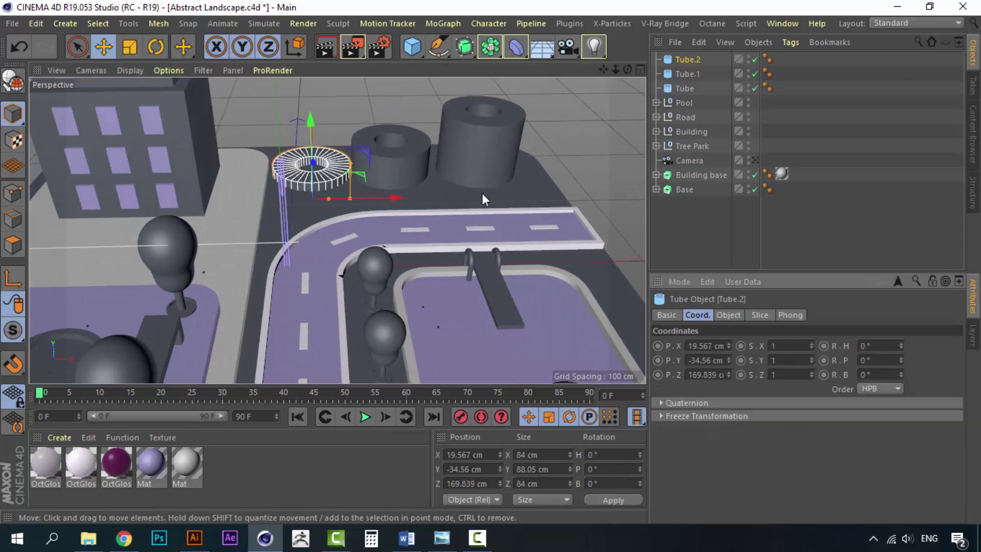
# Step: Spread the tall Tube and Tube.1 further apart along X, then deselect everything
pyautogui.click(480, 173)
pyautogui.moveTo(545, 153); pyautogui.dragTo(554, 152)
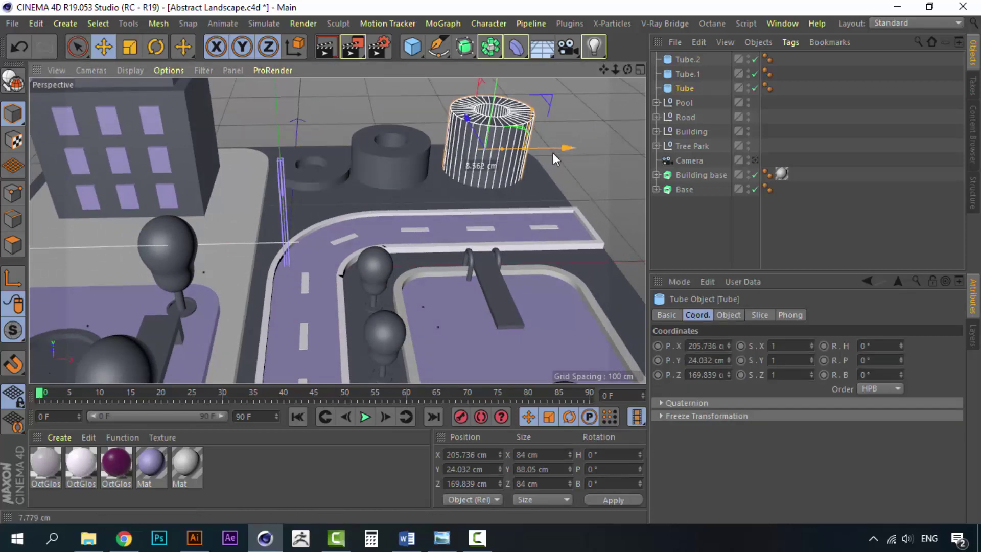
pyautogui.click(417, 173)
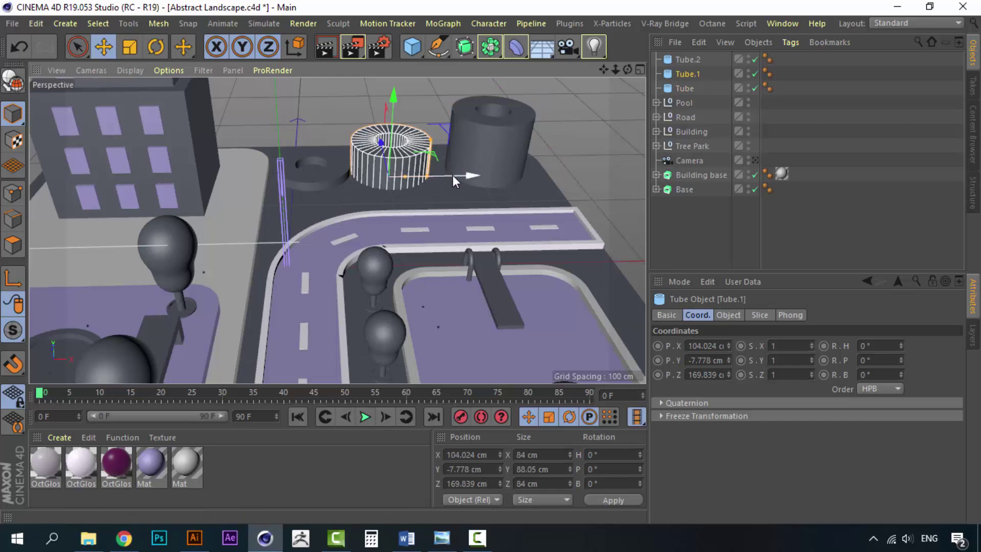
pyautogui.moveTo(452, 176); pyautogui.dragTo(459, 173)
pyautogui.click(342, 172)
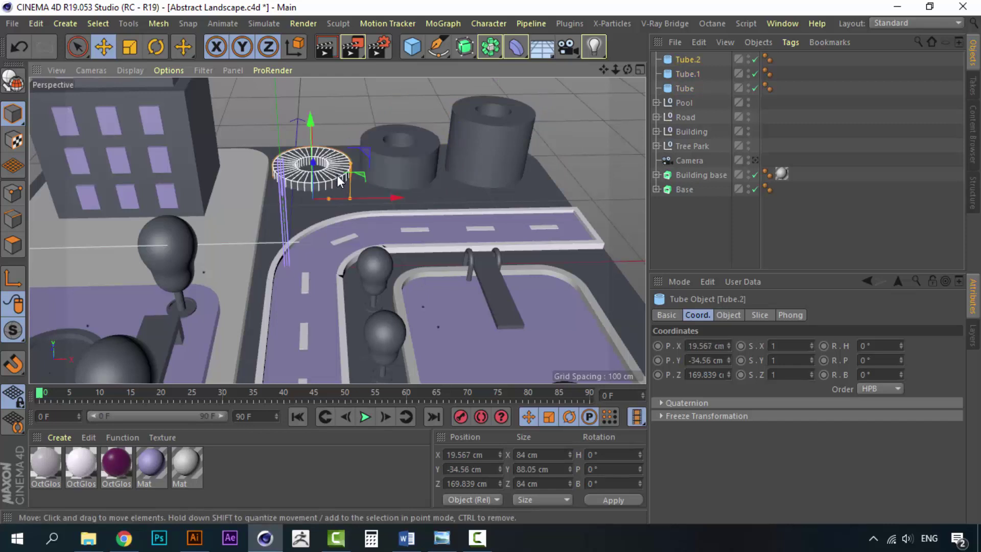
pyautogui.click(588, 174)
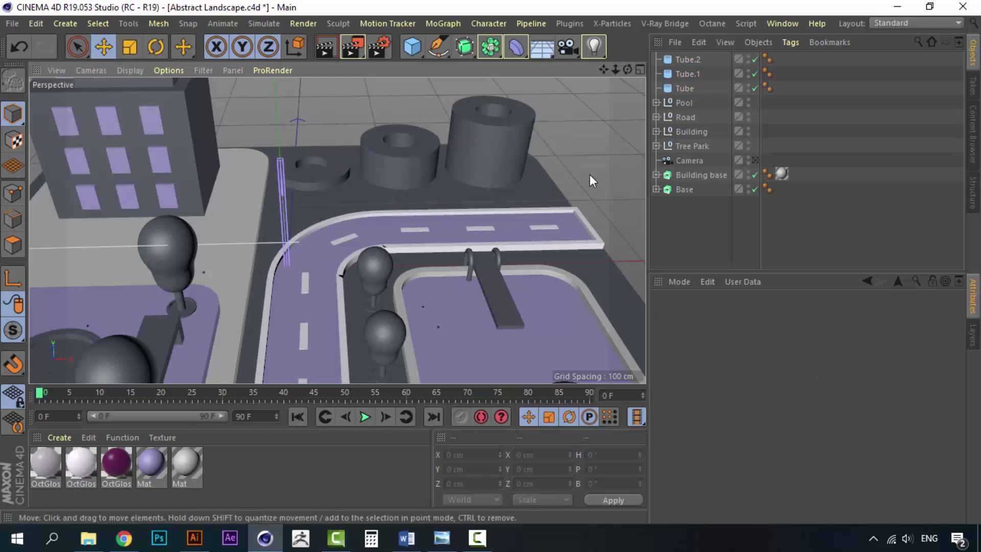
# Step: Add a Rectangle spline and move it over the tube tanks
pyautogui.keyDown('alt'); pyautogui.moveTo(529, 189); pyautogui.dragTo(452, 206); pyautogui.keyUp('alt')
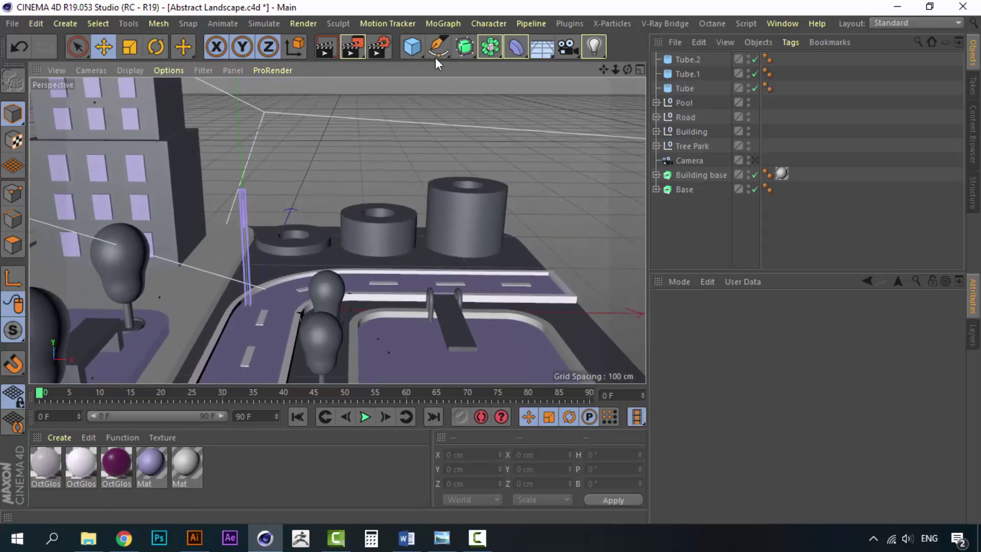
pyautogui.click(422, 53)
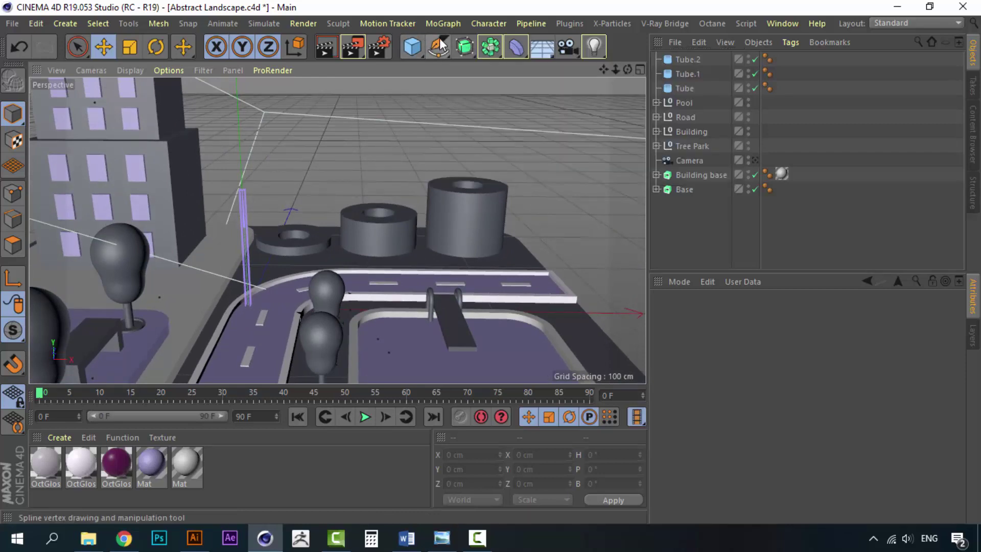
pyautogui.click(439, 45)
pyautogui.click(619, 169)
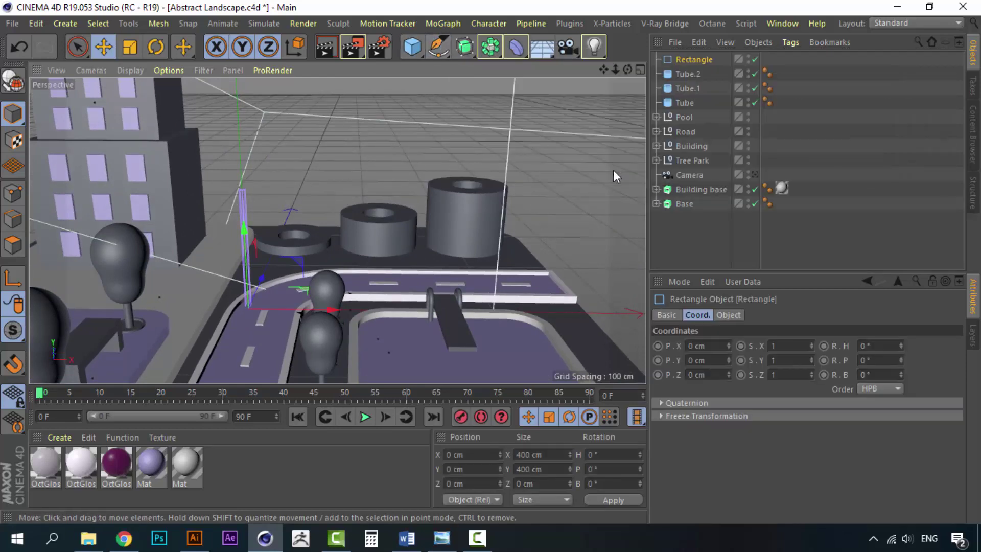
pyautogui.press('o')
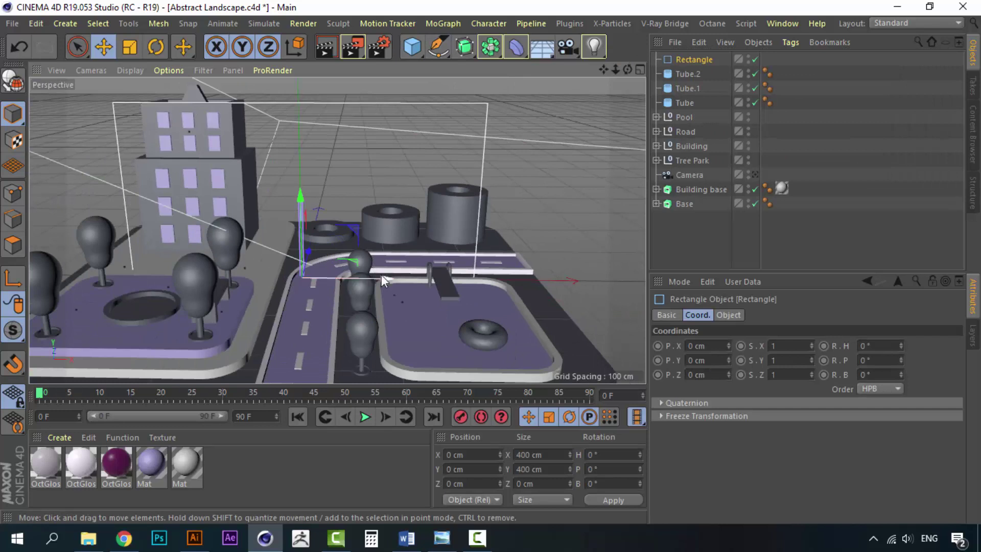
pyautogui.moveTo(381, 274); pyautogui.dragTo(477, 272)
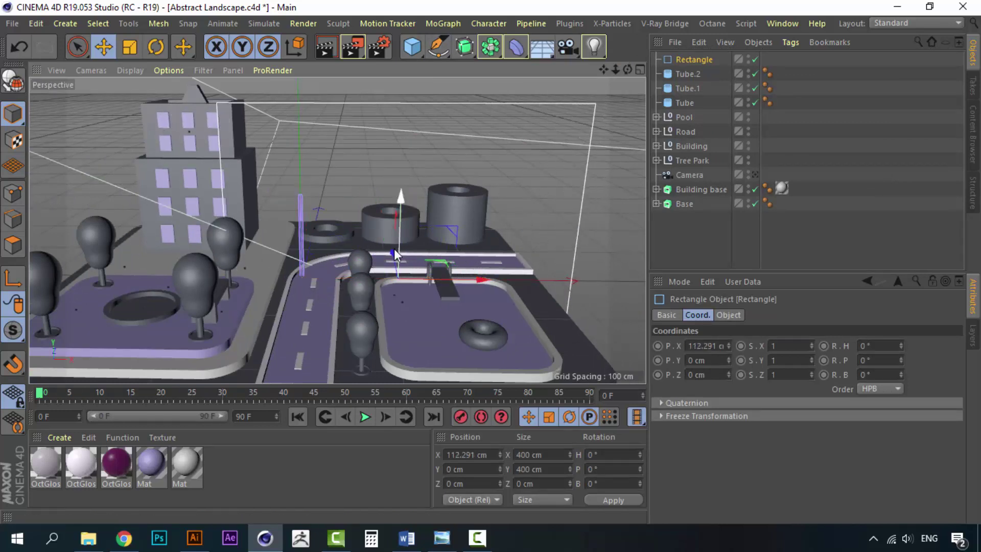
pyautogui.moveTo(392, 254); pyautogui.dragTo(390, 214)
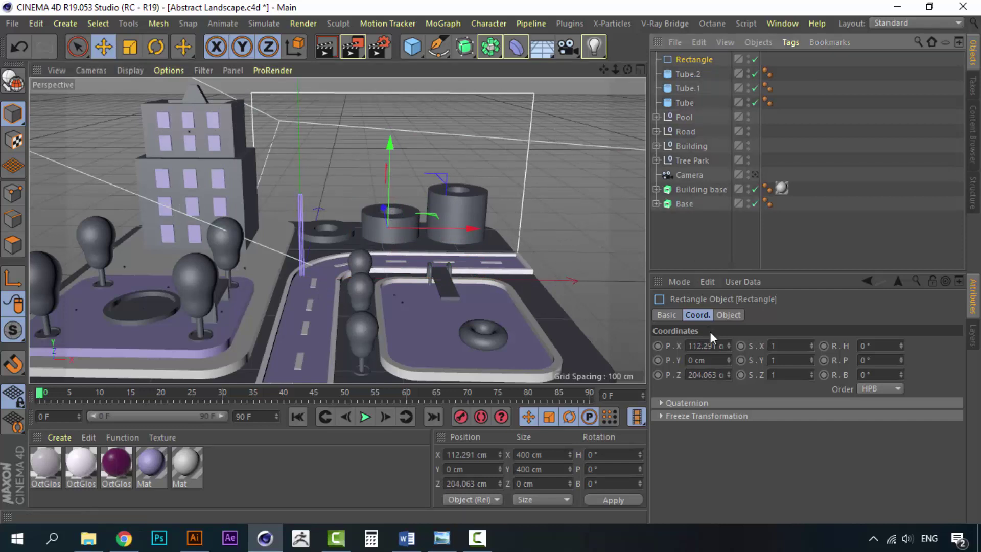
# Step: Set the rectangle's width to 187 cm and line it up with the tanks
pyautogui.click(728, 315)
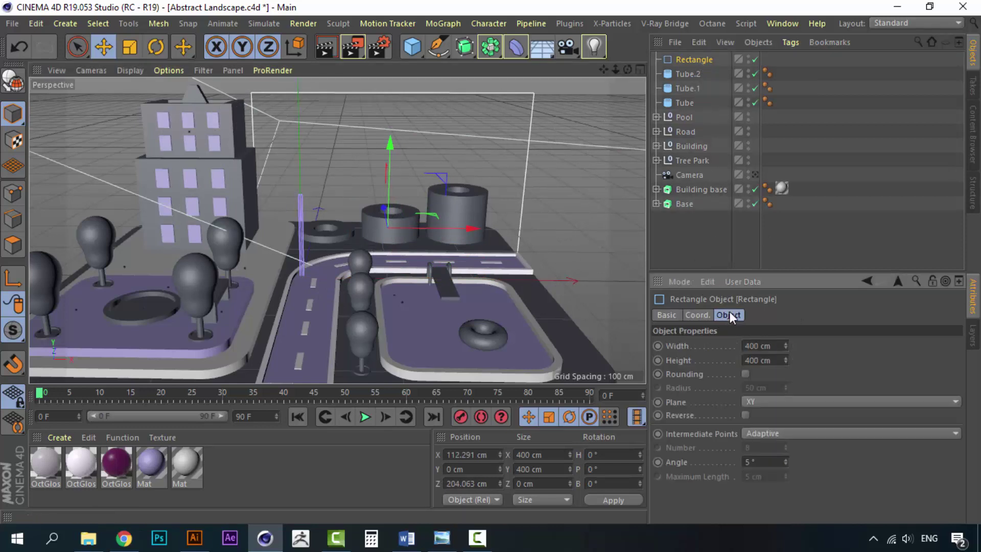
pyautogui.moveTo(784, 344); pyautogui.dragTo(785, 378)
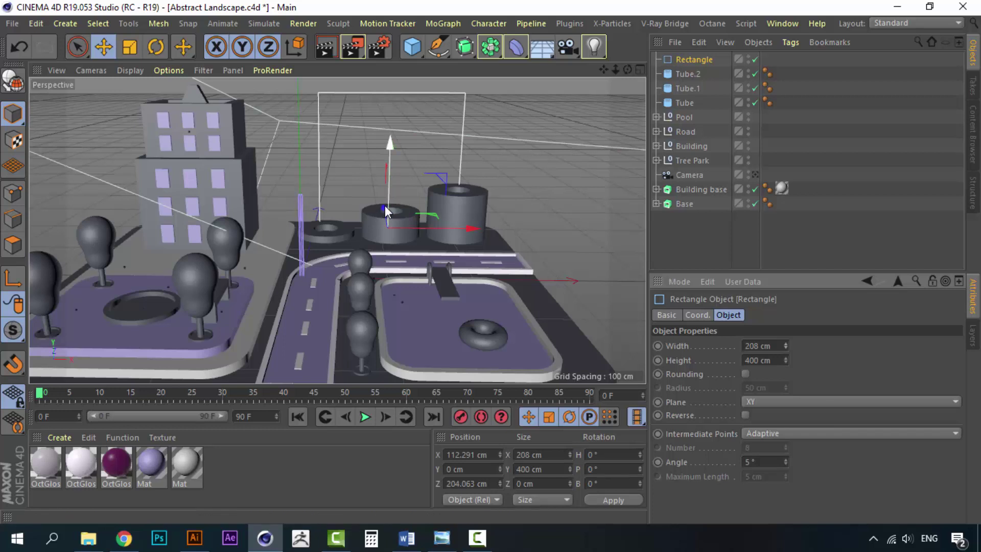
pyautogui.moveTo(383, 206); pyautogui.dragTo(385, 216)
pyautogui.moveTo(785, 348); pyautogui.dragTo(785, 348)
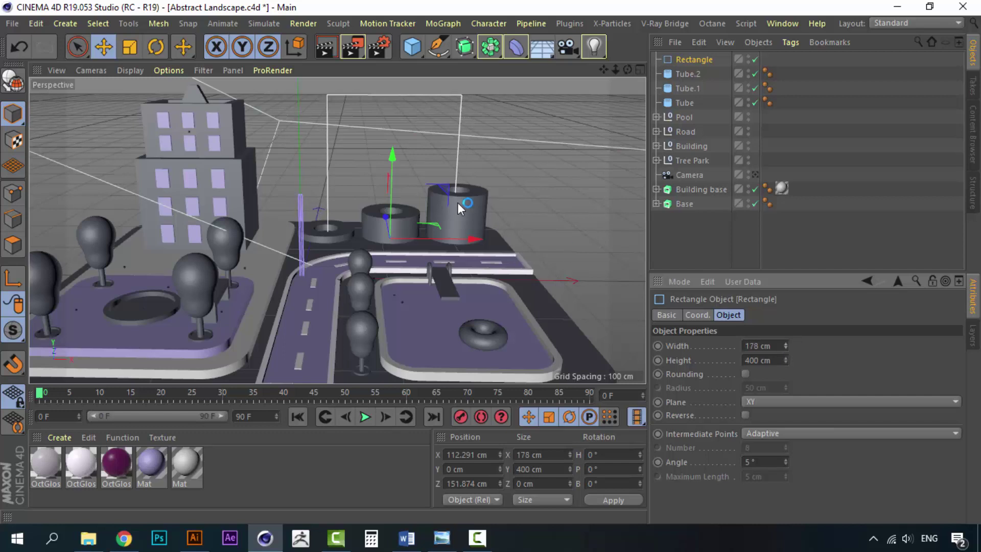
pyautogui.moveTo(343, 227); pyautogui.dragTo(421, 374)
pyautogui.hotkey('ctrl', 'z')
pyautogui.moveTo(399, 226); pyautogui.dragTo(437, 90)
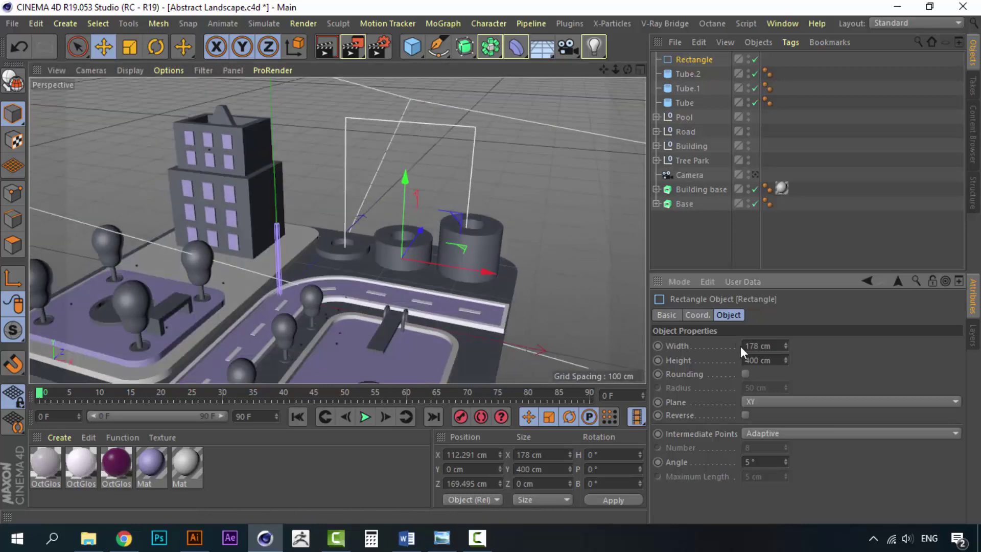
pyautogui.moveTo(786, 341); pyautogui.dragTo(786, 341)
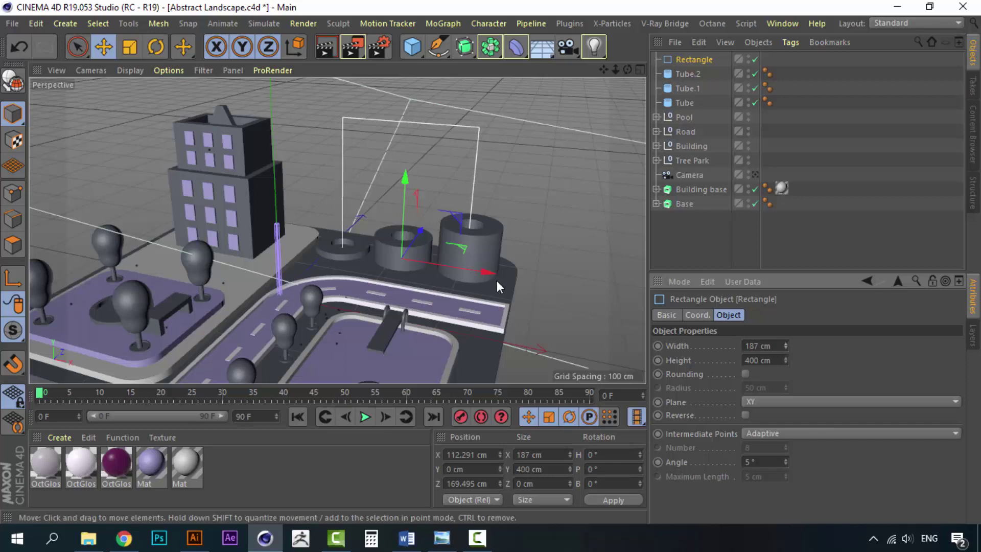
pyautogui.click(640, 71)
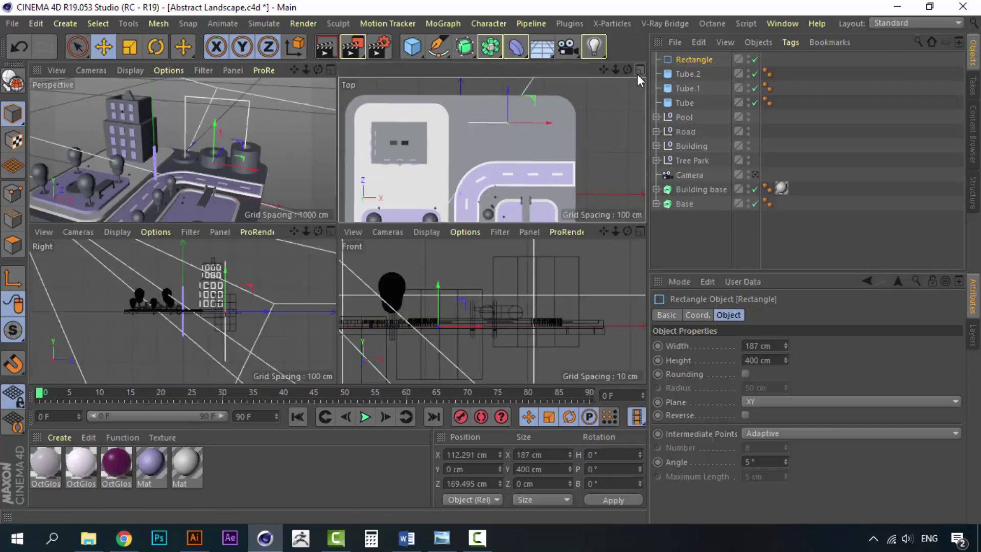
pyautogui.click(637, 74)
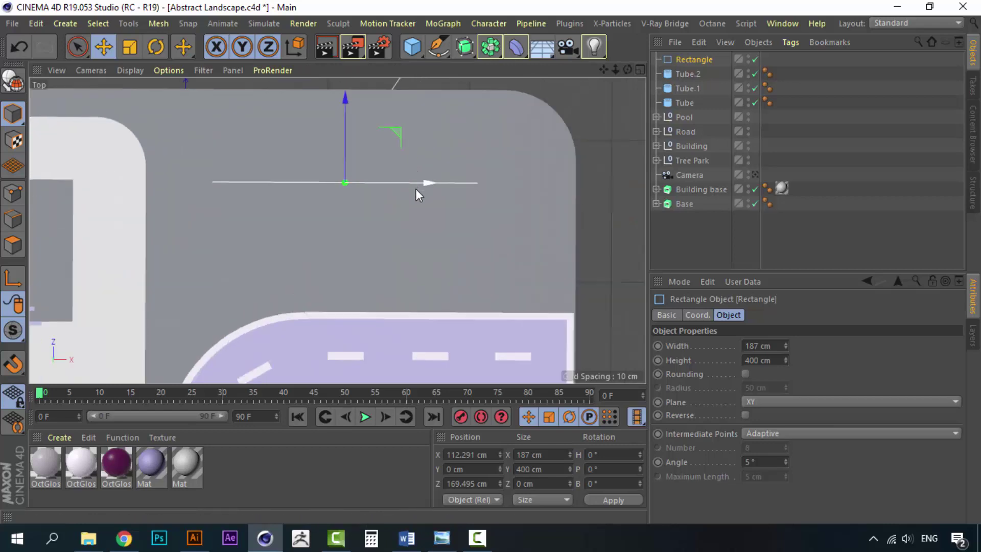
pyautogui.click(639, 68)
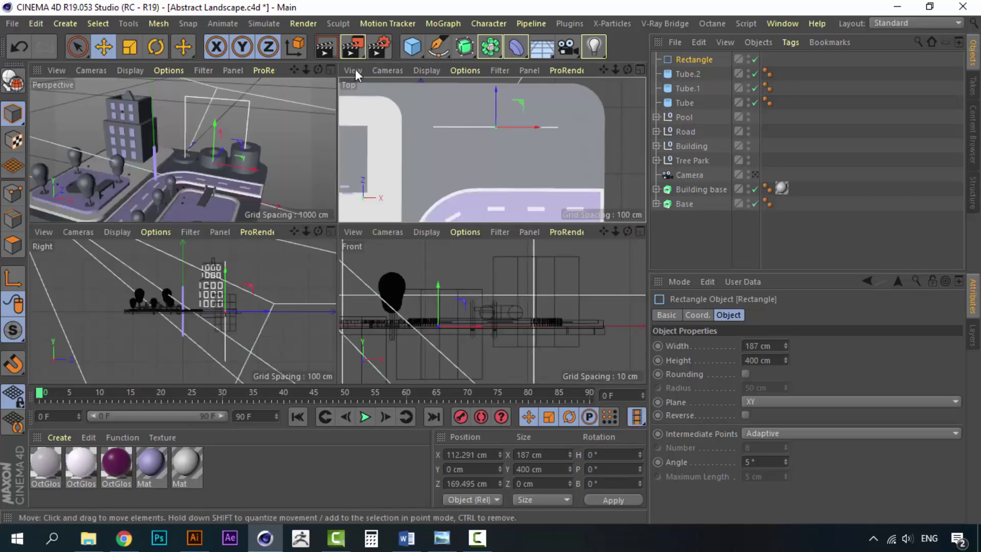
pyautogui.click(330, 70)
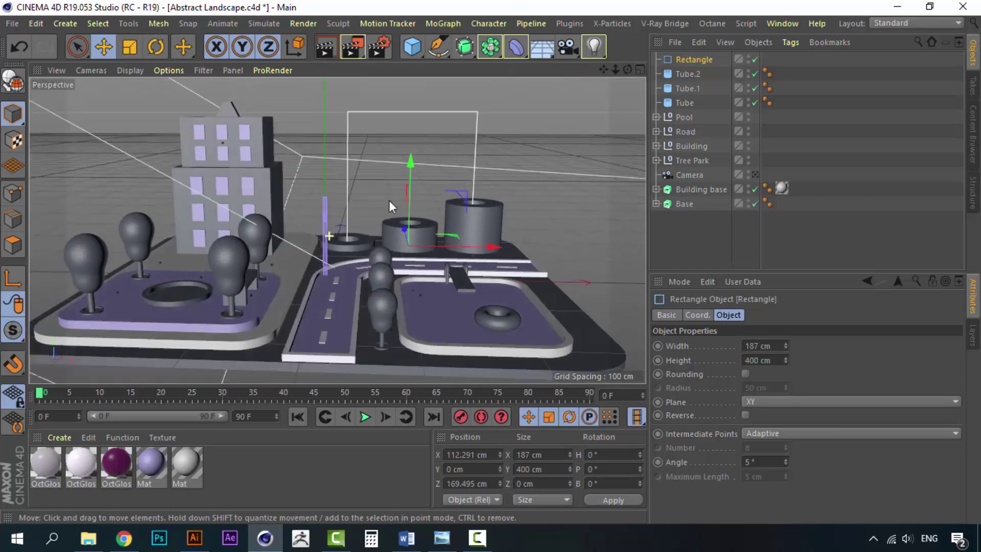
# Step: Round the rectangle's corners and shorten it to 261 cm tall
pyautogui.keyDown('alt'); pyautogui.moveTo(391, 197); pyautogui.dragTo(442, 204); pyautogui.keyUp('alt')
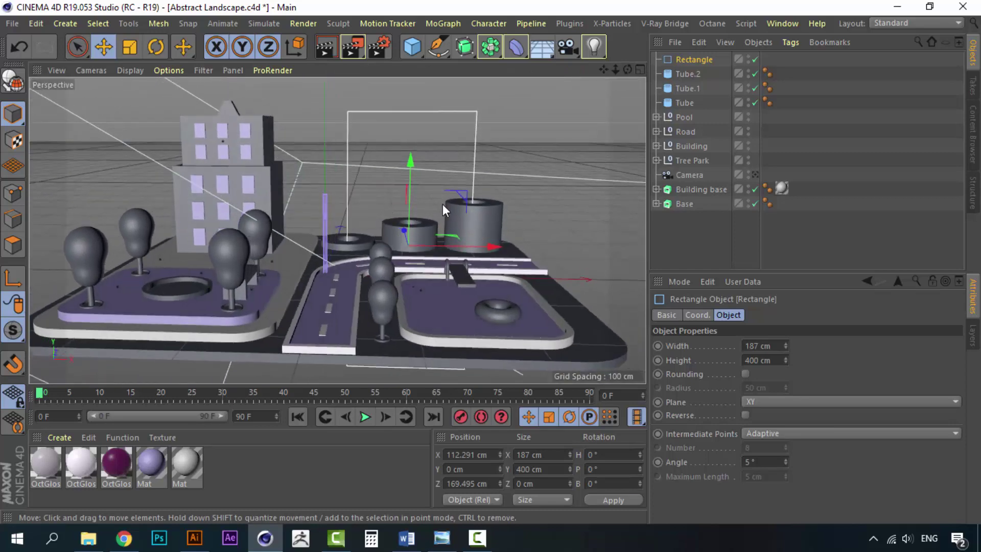
pyautogui.click(745, 374)
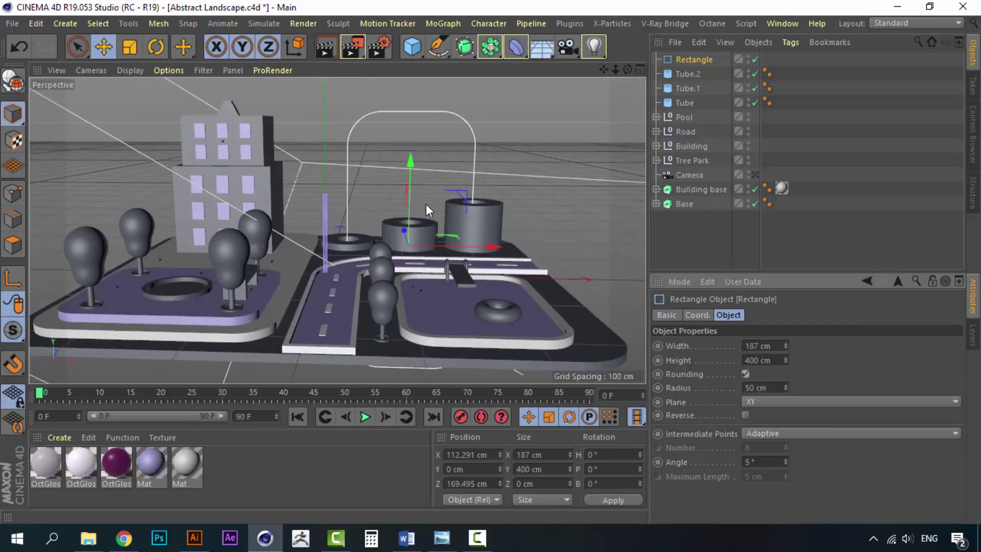
pyautogui.moveTo(415, 162); pyautogui.dragTo(417, 195)
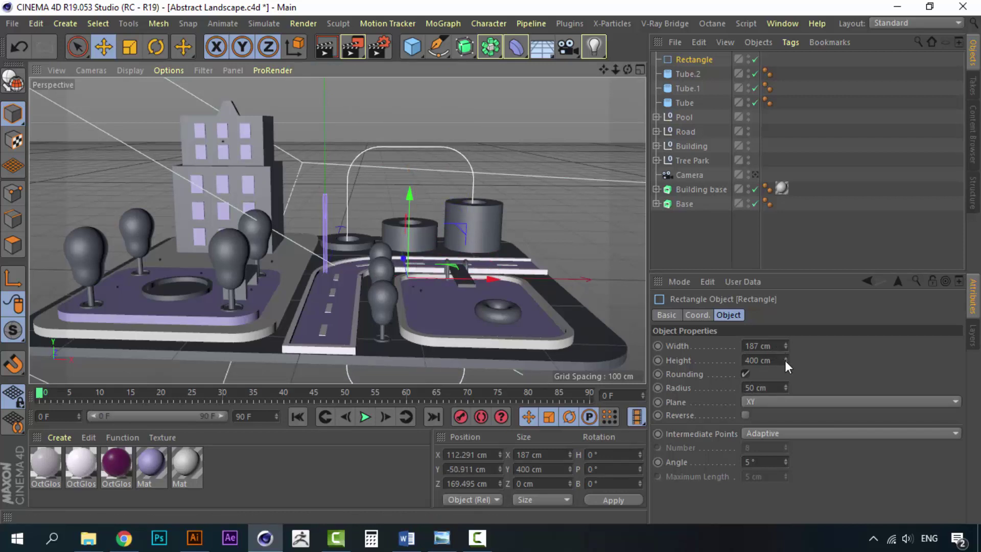
pyautogui.moveTo(786, 365); pyautogui.dragTo(415, 164)
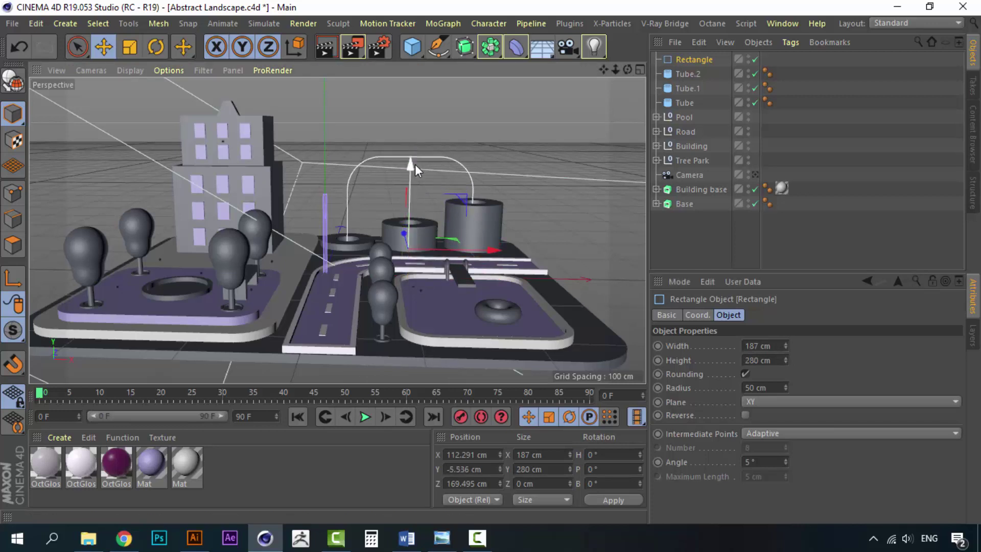
pyautogui.moveTo(785, 361); pyautogui.dragTo(785, 368)
pyautogui.moveTo(410, 168)
pyautogui.mouseDown()
pyautogui.moveTo(415, 92)
pyautogui.moveTo(416, 157)
pyautogui.mouseUp()
# Step: Set the rectangle to 222 cm tall and lower it so its ends meet the tanks
pyautogui.moveTo(786, 361); pyautogui.dragTo(785, 388)
pyautogui.moveTo(410, 152); pyautogui.dragTo(409, 112)
pyautogui.moveTo(786, 360); pyautogui.dragTo(433, 85)
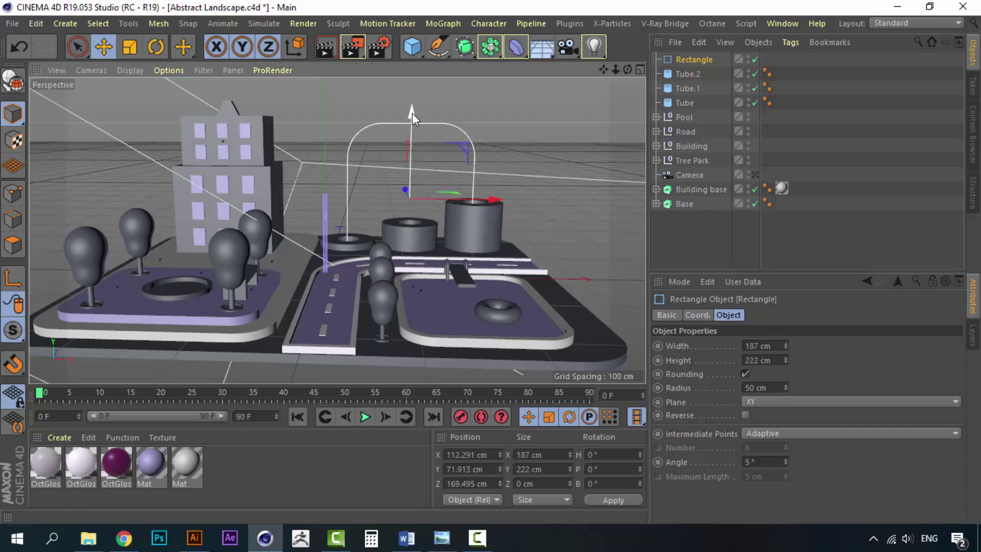
pyautogui.moveTo(412, 116); pyautogui.dragTo(410, 137)
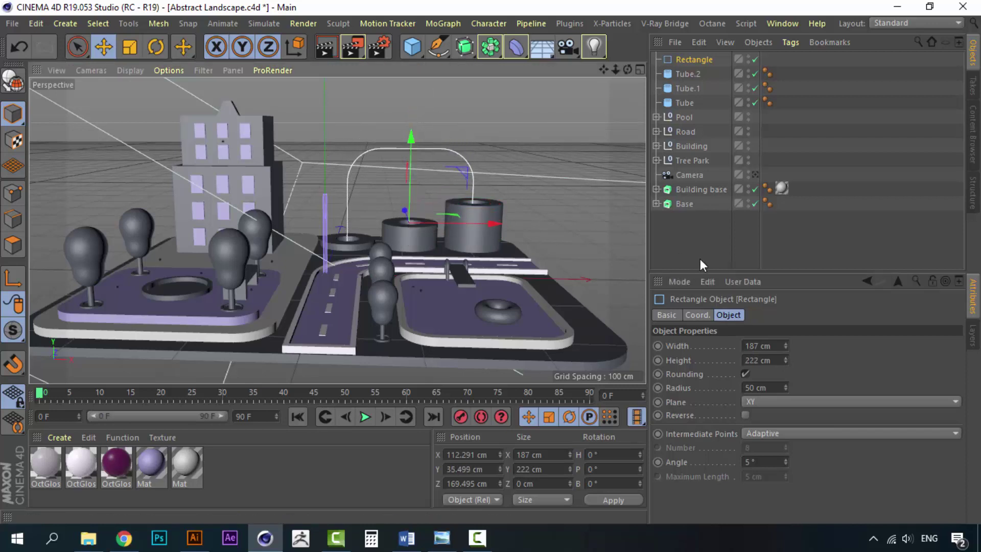
pyautogui.click(715, 240)
pyautogui.click(706, 60)
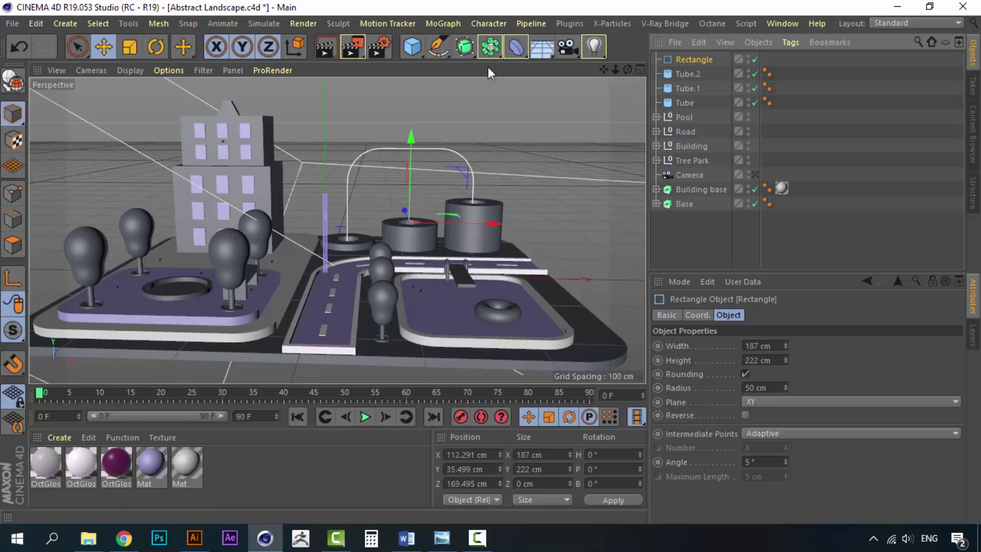
# Step: Add a Capsule with a child Spline Wrap that follows the Rectangle spline along +Y
pyautogui.click(411, 47)
pyautogui.click(545, 119)
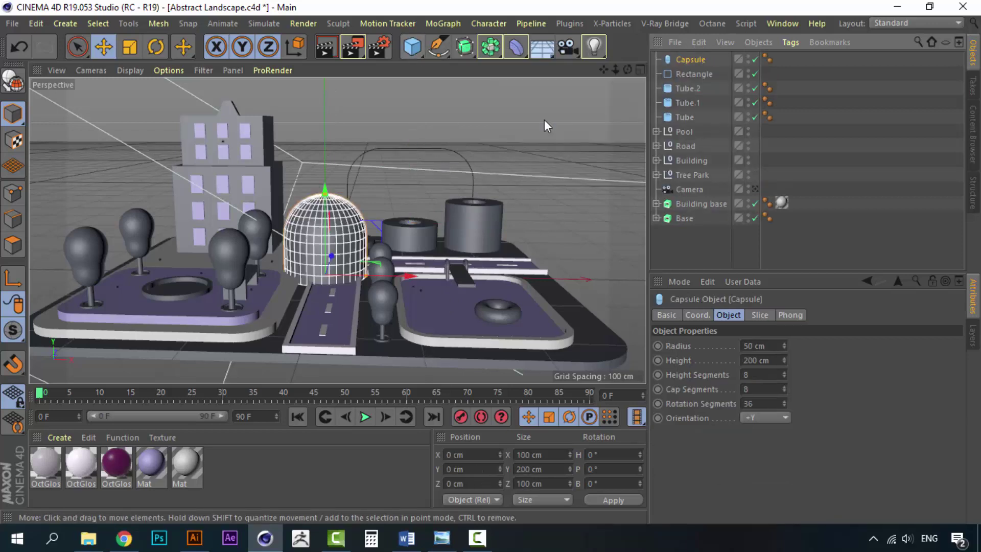
pyautogui.click(516, 47)
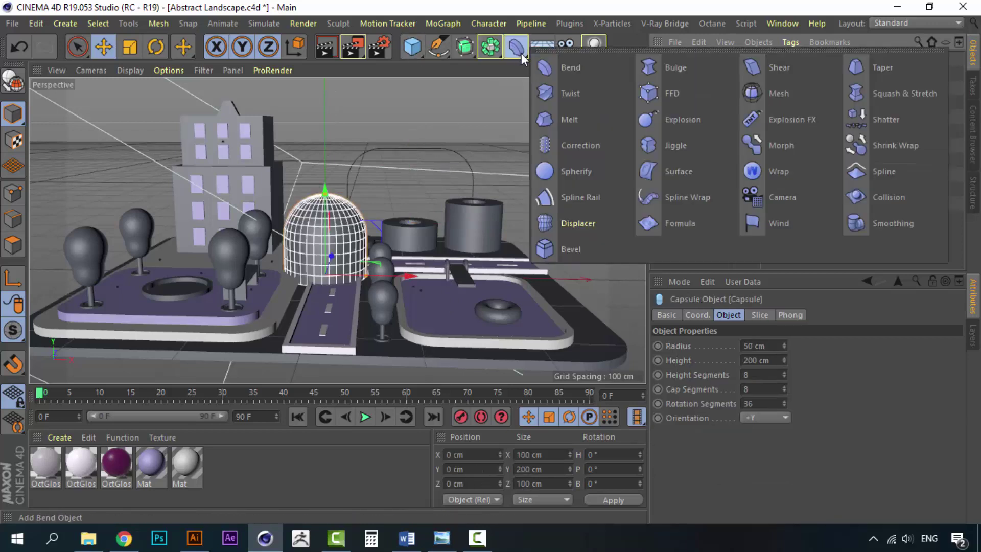
pyautogui.click(684, 195)
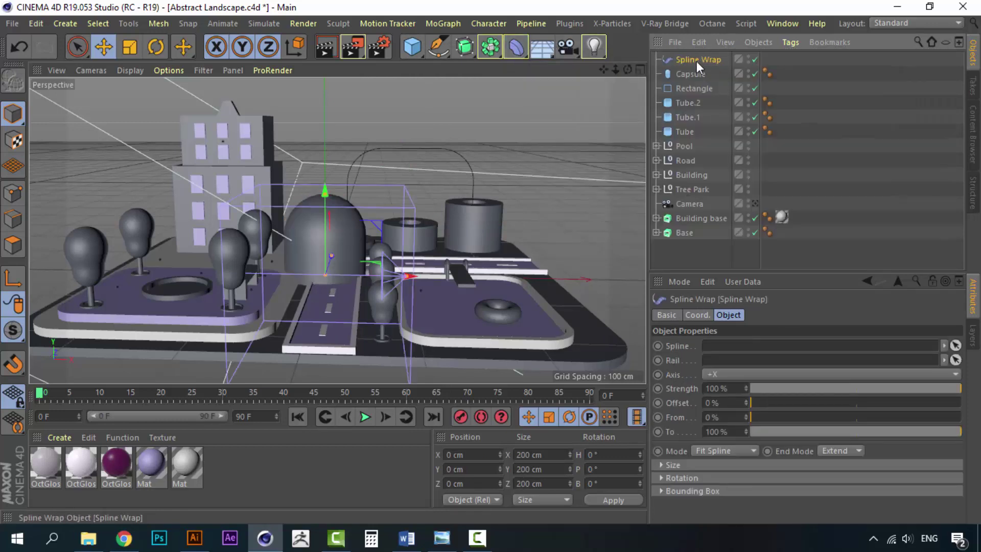
pyautogui.moveTo(680, 76); pyautogui.dragTo(692, 75)
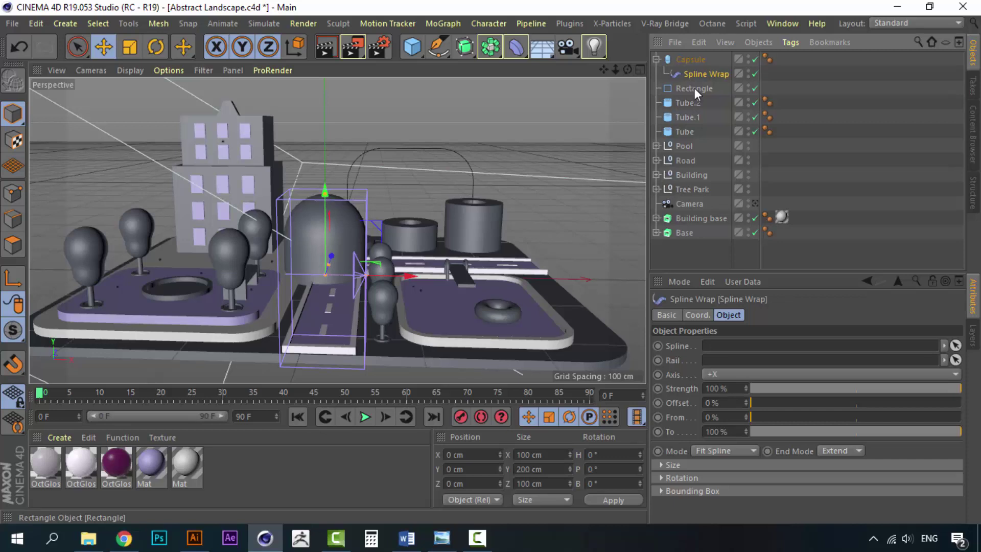
pyautogui.moveTo(720, 261); pyautogui.dragTo(724, 351)
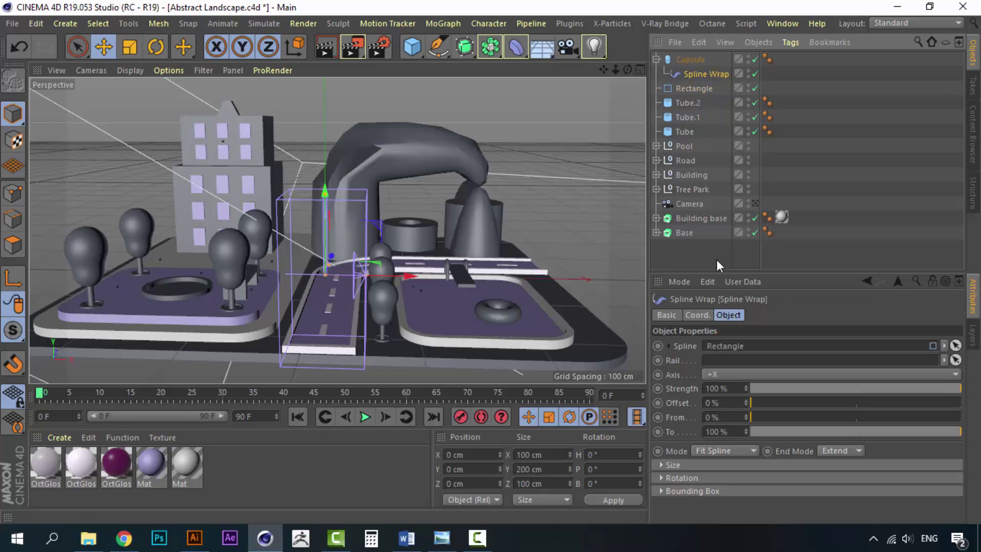
pyautogui.click(747, 375)
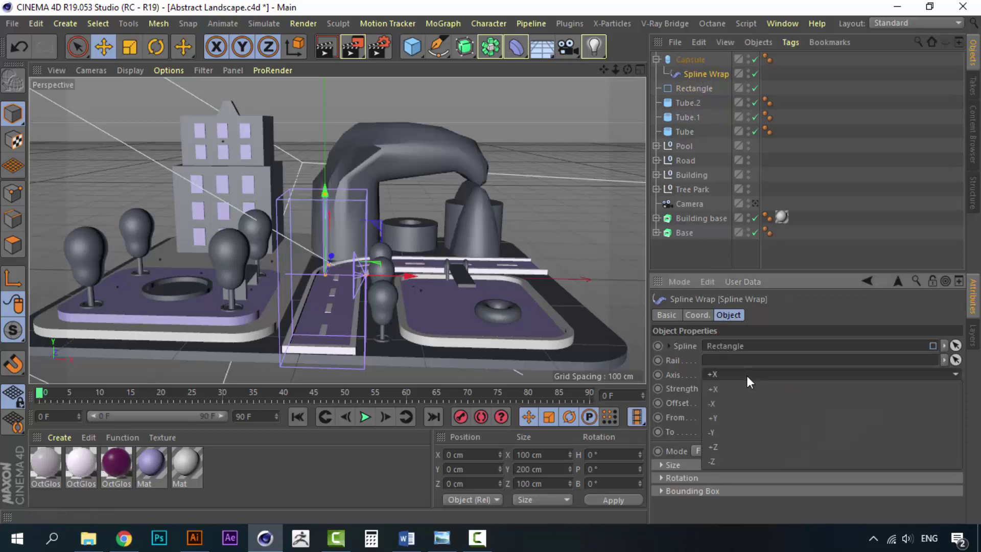
pyautogui.click(729, 417)
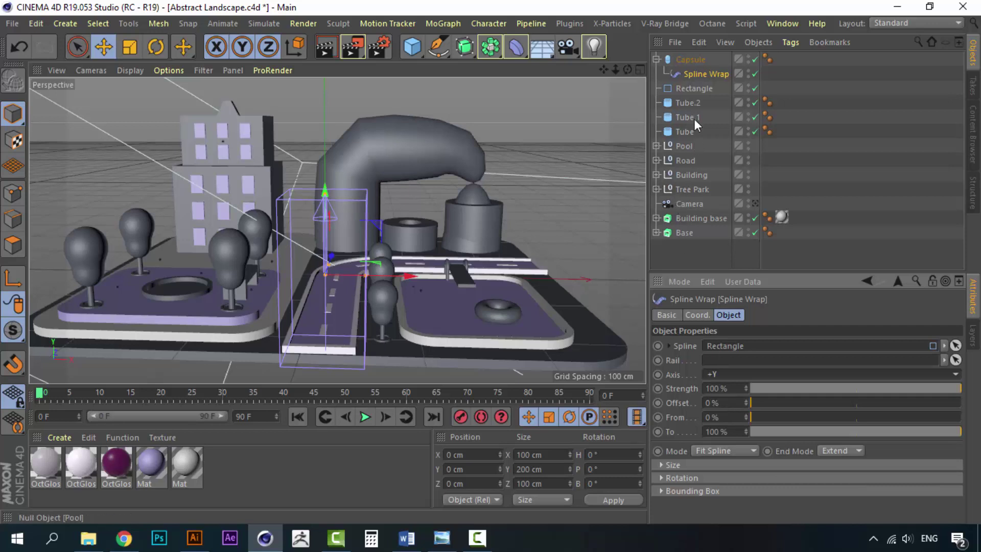
pyautogui.click(694, 87)
# Step: Thin the capsule to a 10 cm radius and rotate the Rectangle spline to a -180° bank
pyautogui.click(691, 60)
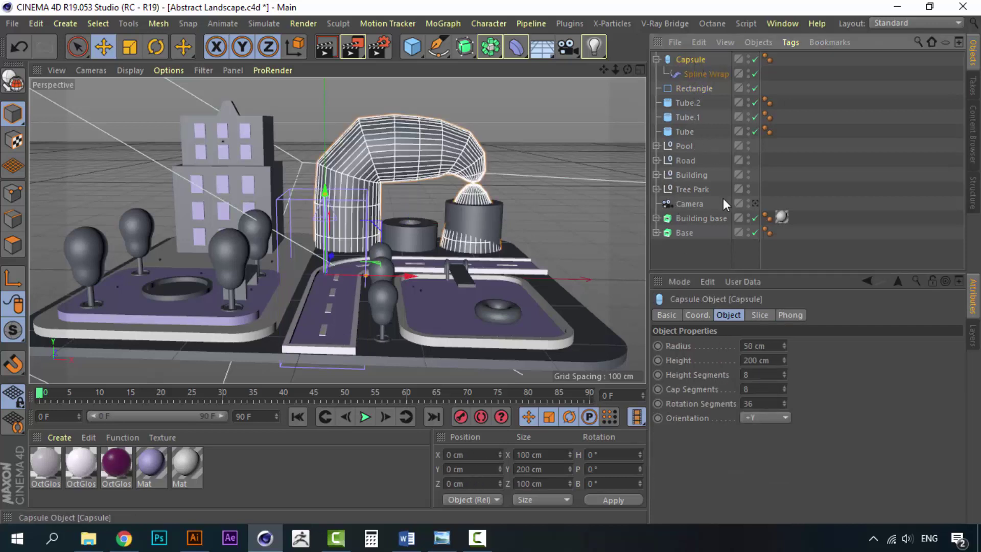
pyautogui.moveTo(783, 345)
pyautogui.mouseDown()
pyautogui.moveTo(783, 378)
pyautogui.moveTo(783, 353)
pyautogui.mouseUp()
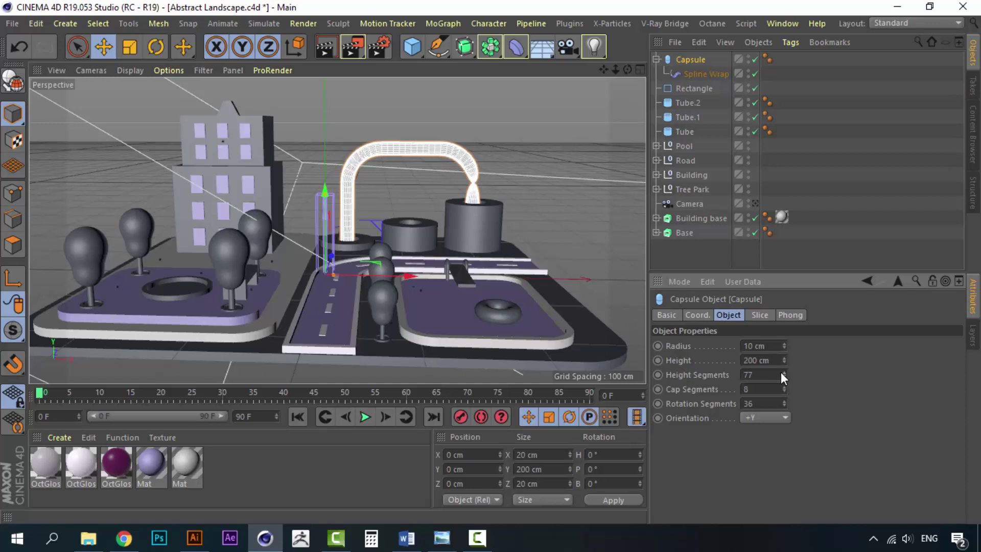
pyautogui.click(709, 87)
pyautogui.press('r')
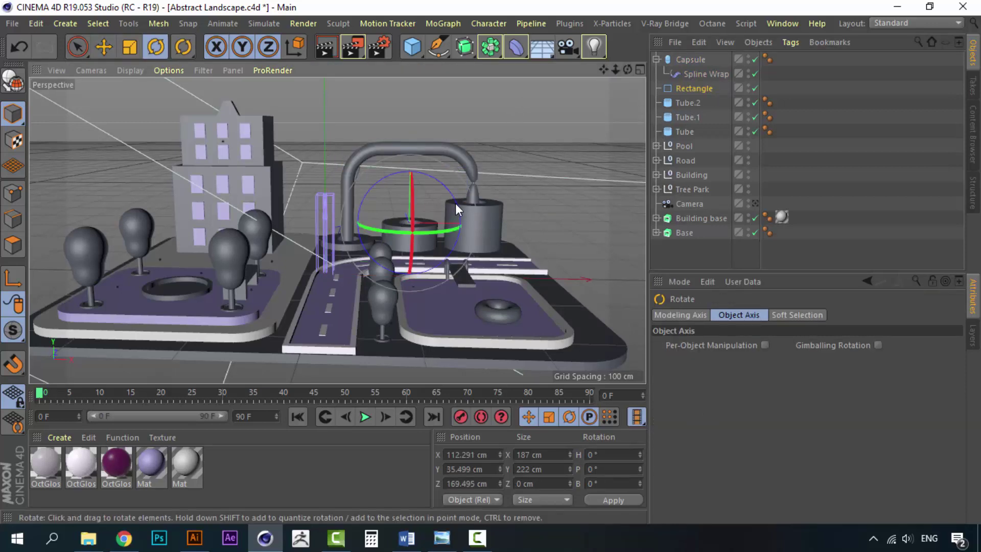
pyautogui.moveTo(455, 203); pyautogui.dragTo(280, 280)
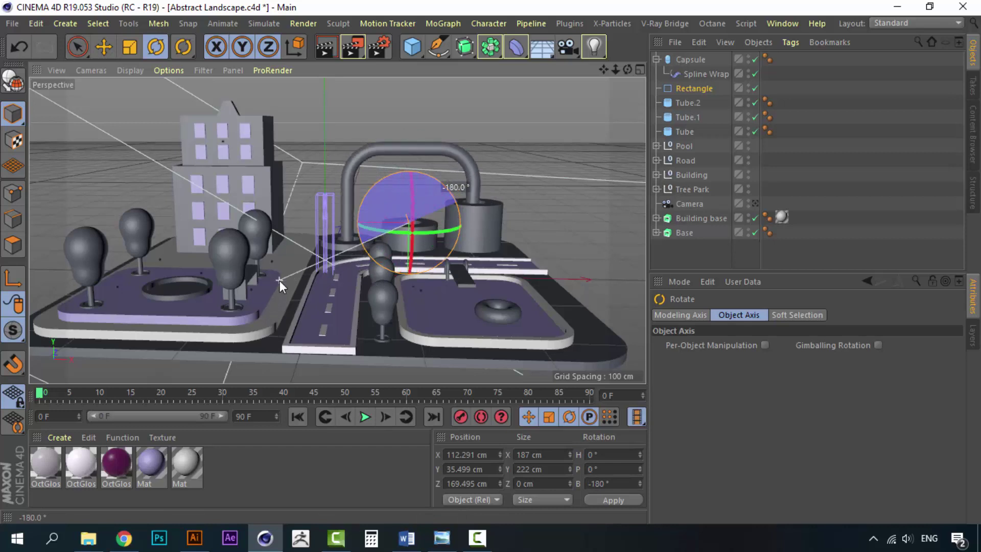
pyautogui.click(691, 259)
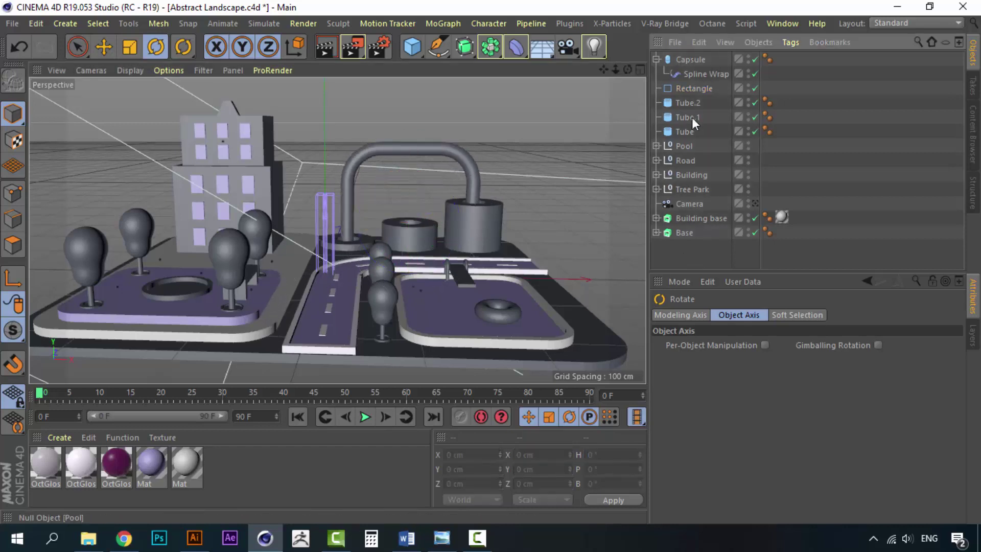
# Step: Adjust the capsule pipe's radius to 12 cm
pyautogui.click(691, 59)
pyautogui.moveTo(783, 351); pyautogui.dragTo(785, 348)
pyautogui.click(784, 347)
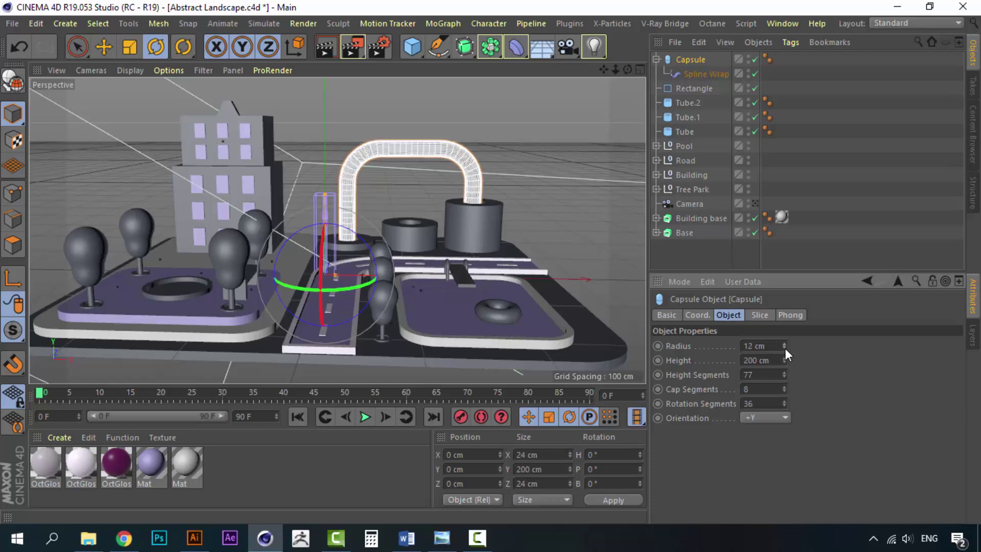
pyautogui.keyDown('alt'); pyautogui.moveTo(421, 214); pyautogui.dragTo(446, 251); pyautogui.keyUp('alt')
pyautogui.keyDown('alt'); pyautogui.moveTo(485, 280); pyautogui.dragTo(486, 249); pyautogui.keyUp('alt')
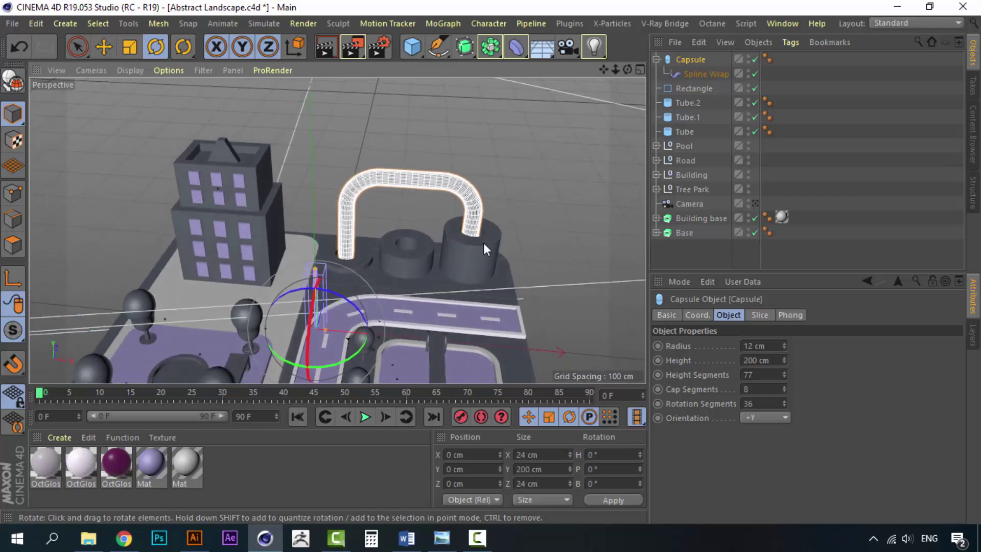
# Step: Round the Rectangle path's corners to 67 cm and lower it to Y 22.656 cm
pyautogui.press('h')
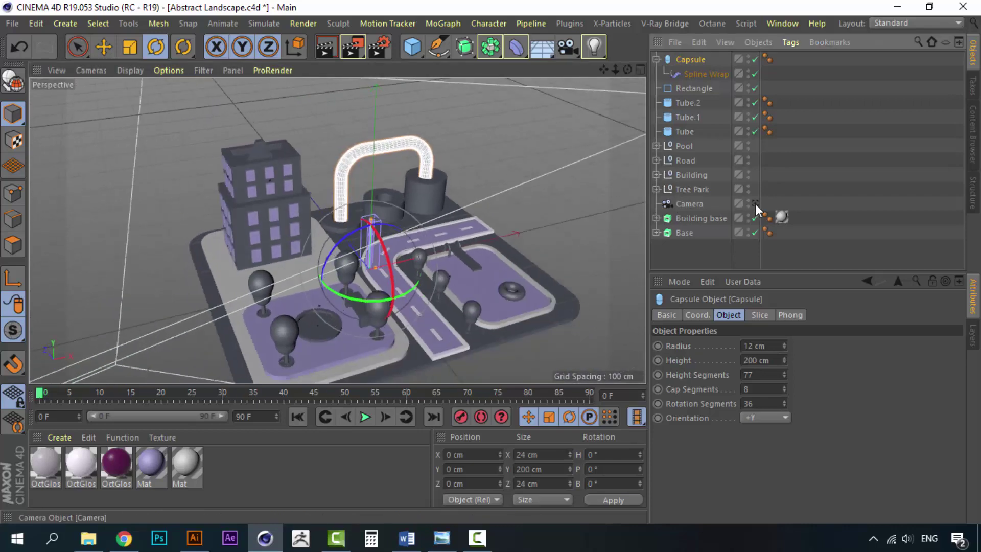
pyautogui.click(697, 263)
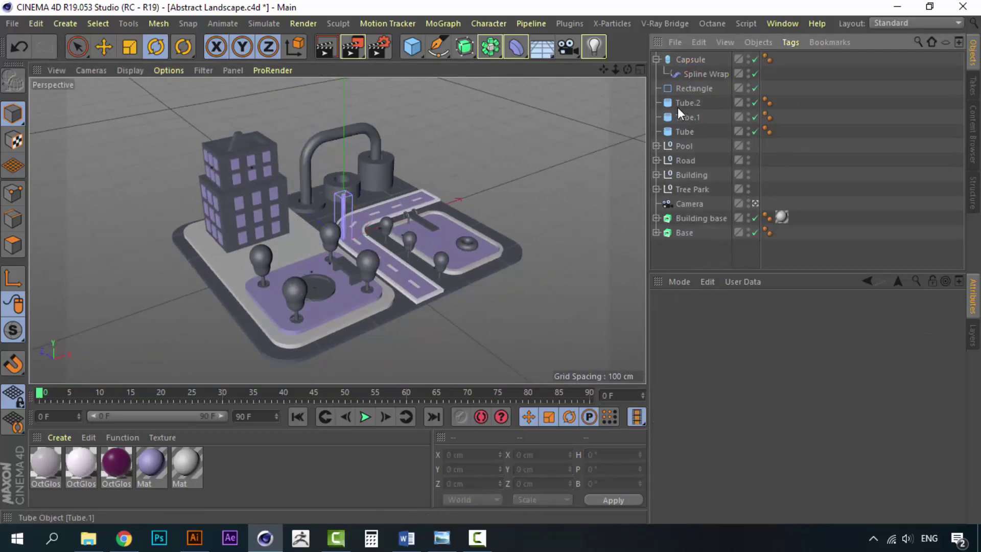
pyautogui.click(697, 89)
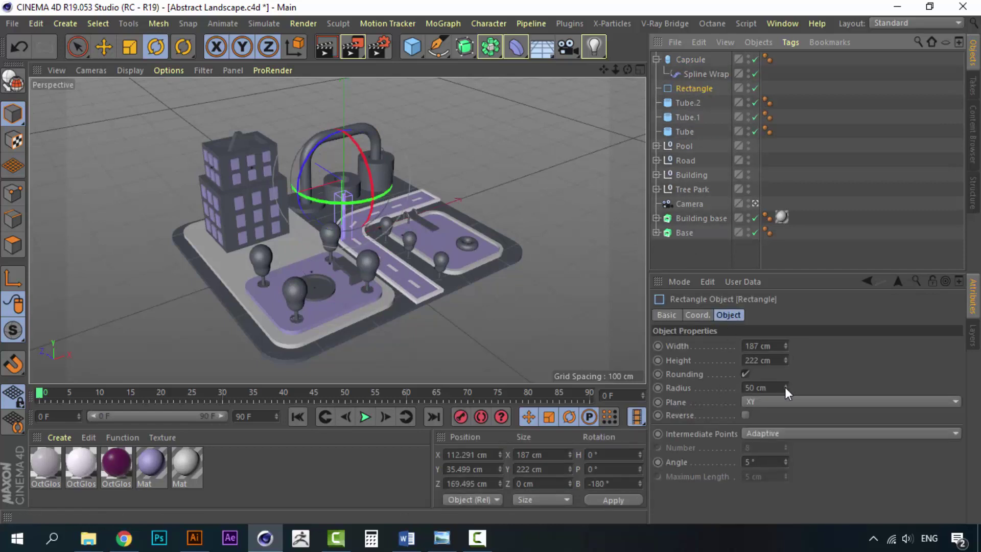
pyautogui.click(757, 388)
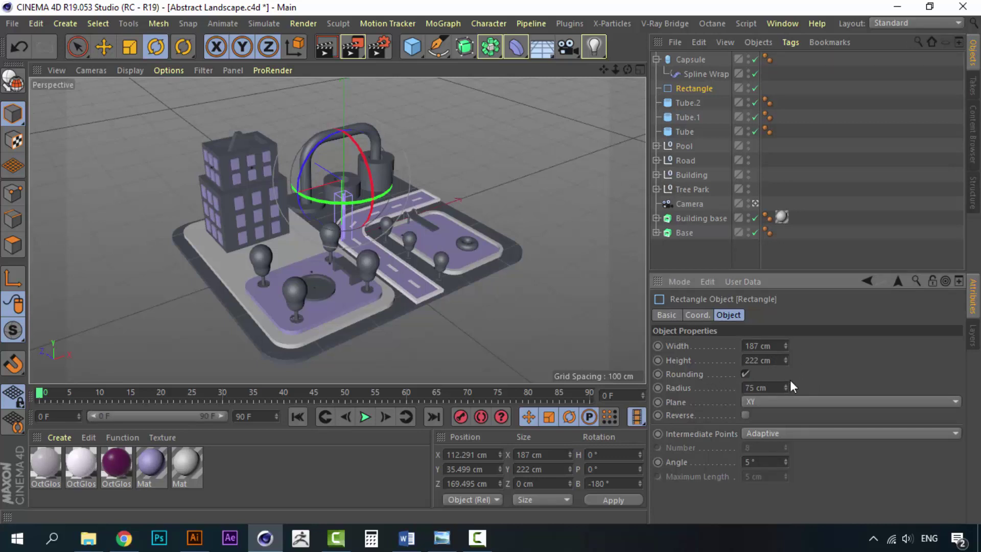
pyautogui.moveTo(786, 387); pyautogui.dragTo(785, 402)
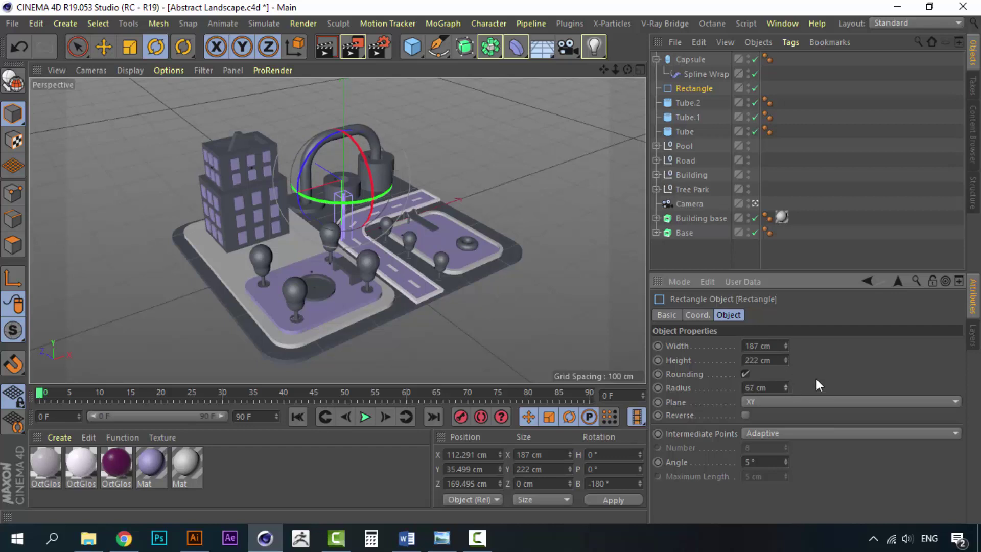
pyautogui.press('e')
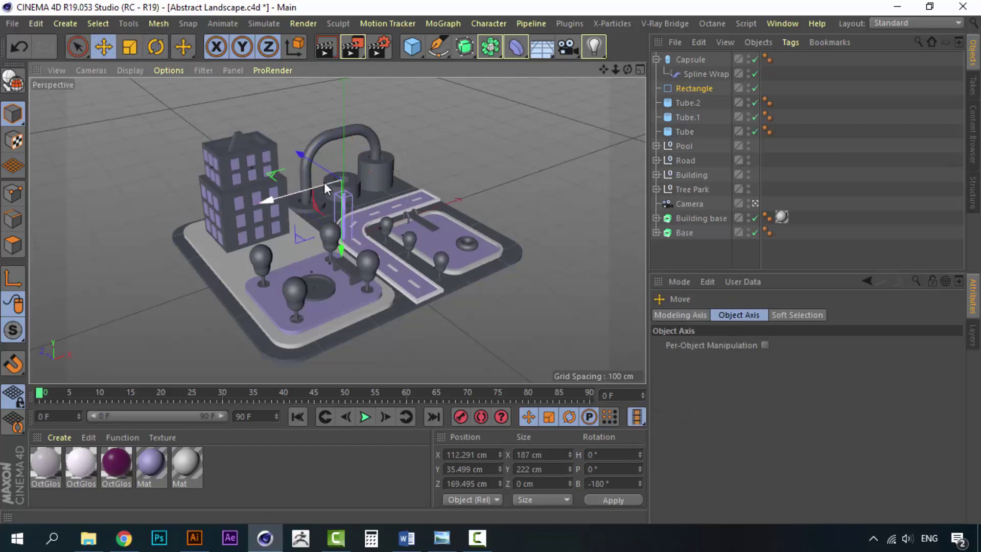
pyautogui.moveTo(339, 213); pyautogui.dragTo(339, 219)
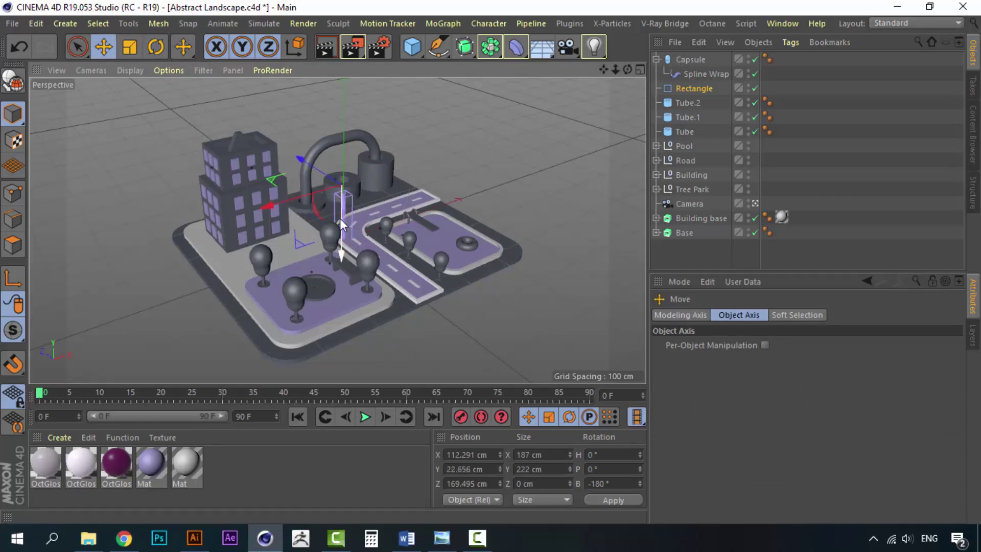
# Step: Group the Capsule through Tube objects under a new null named Tubes
pyautogui.click(677, 61)
pyautogui.keyDown('shift'); pyautogui.click(683, 132); pyautogui.keyUp('shift')
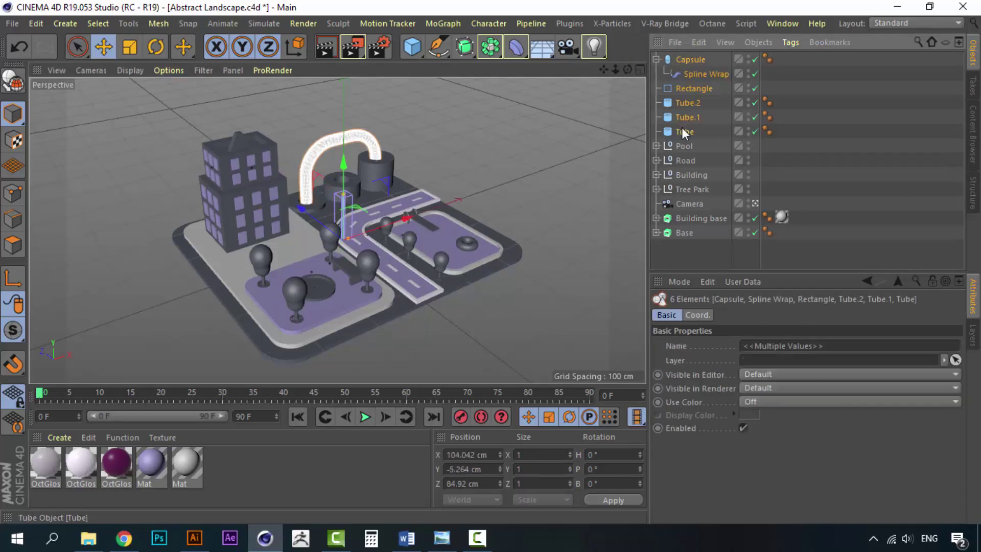
pyautogui.rightClick(685, 134)
pyautogui.click(740, 471)
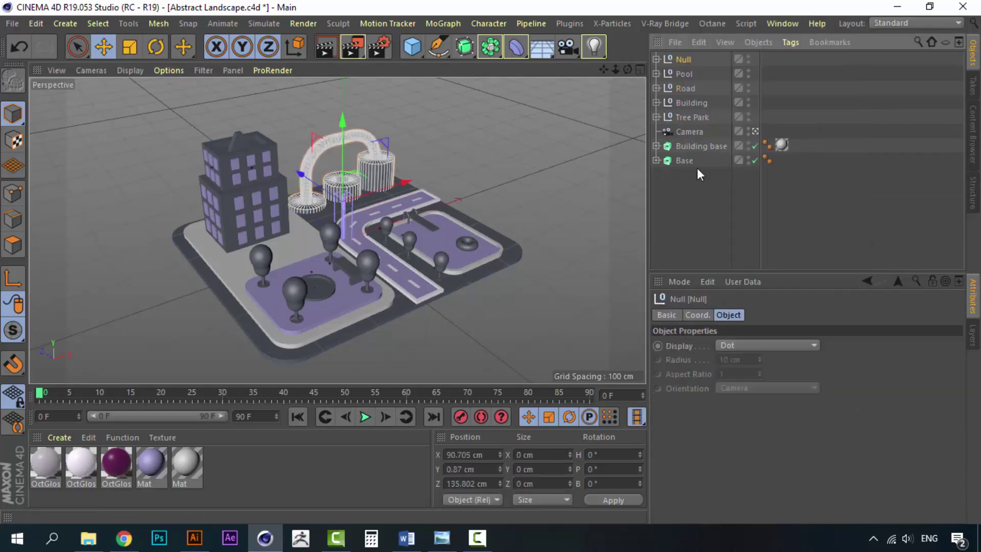
pyautogui.doubleClick(684, 59)
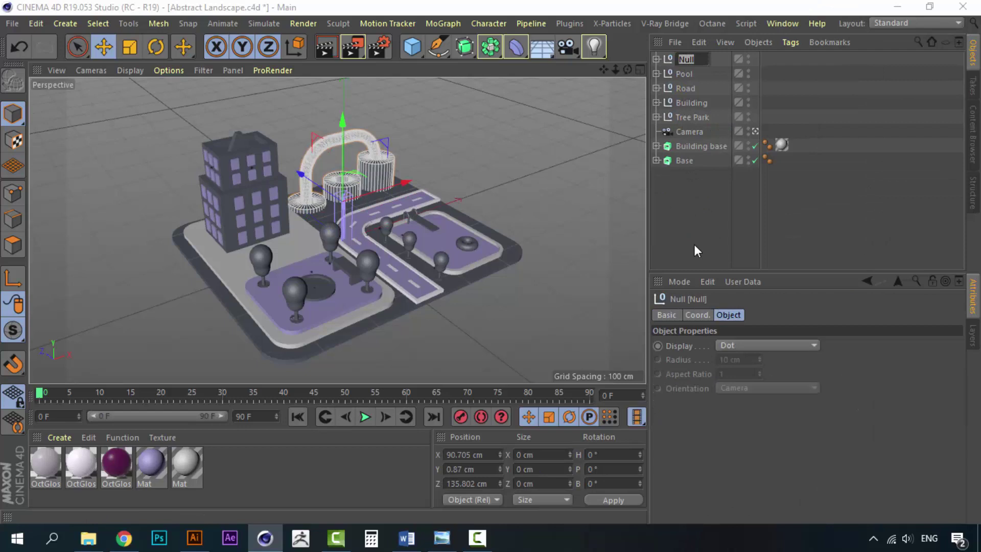
pyautogui.press('Return')
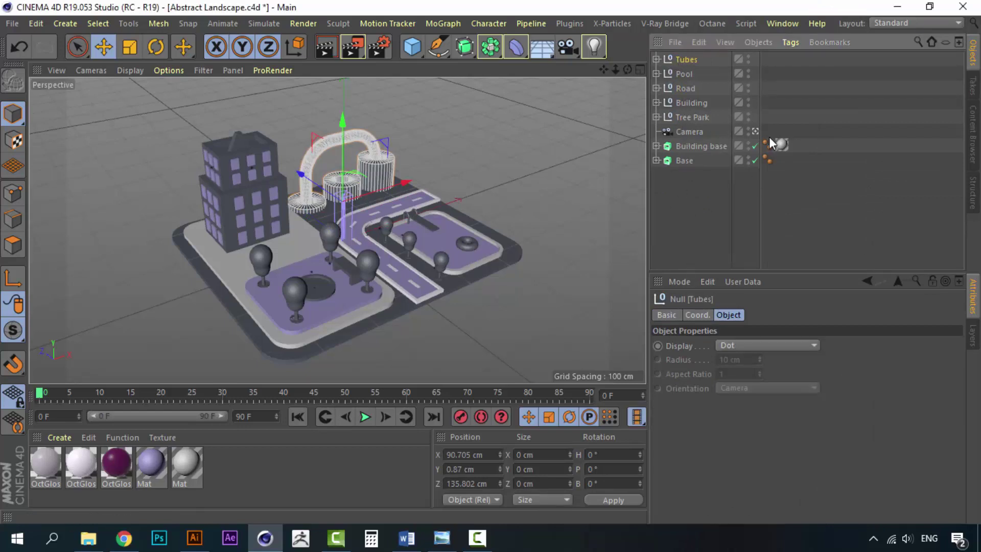
# Step: Scale the Tubes group to 0.7 on X, Y and Z
pyautogui.click(705, 316)
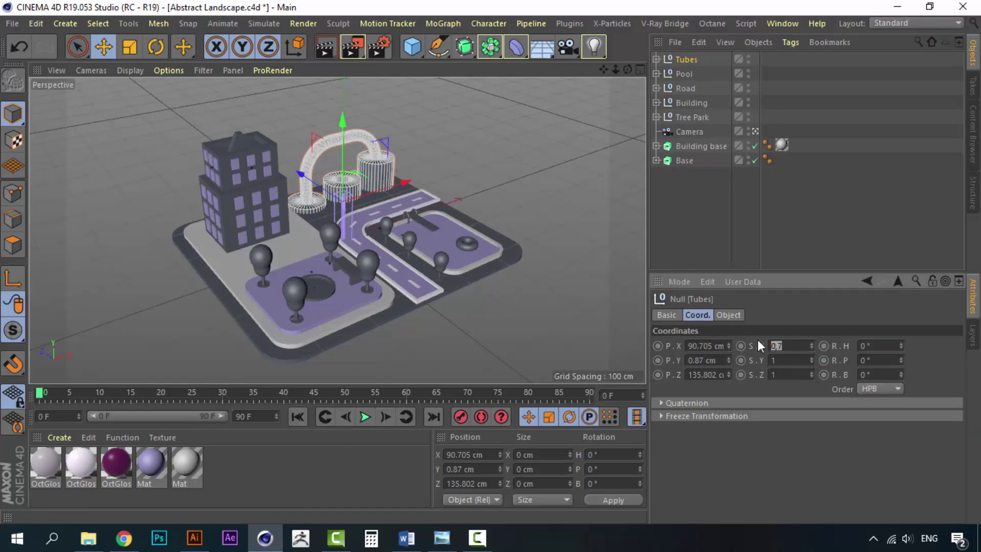
pyautogui.write('0.7')
pyautogui.press('Tab')
pyautogui.write('0.7')
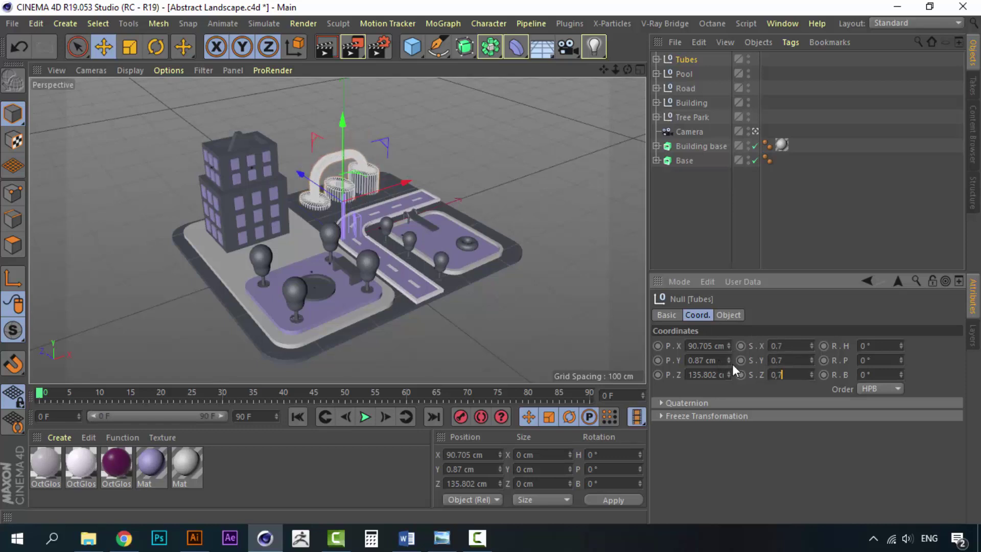
pyautogui.click(707, 214)
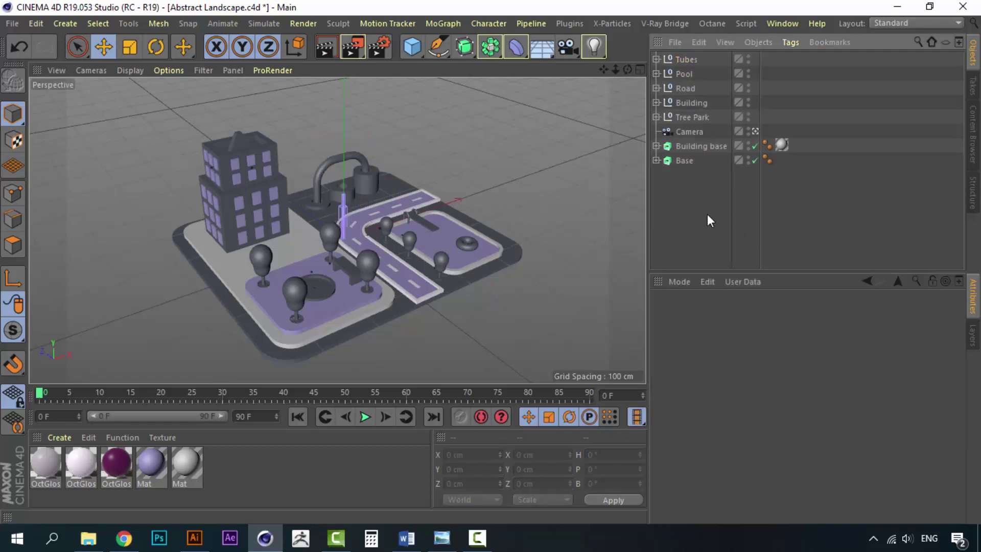
pyautogui.click(688, 59)
# Step: Slide the Tubes null along X to about 123 cm, then add a 100 cm by 200 cm cylinder
pyautogui.moveTo(404, 182); pyautogui.dragTo(416, 176)
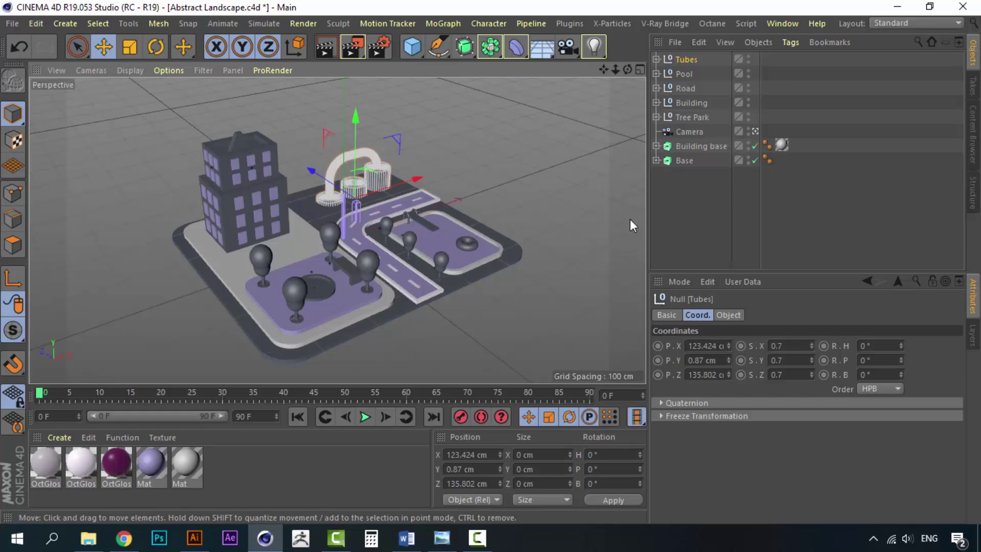
pyautogui.click(694, 209)
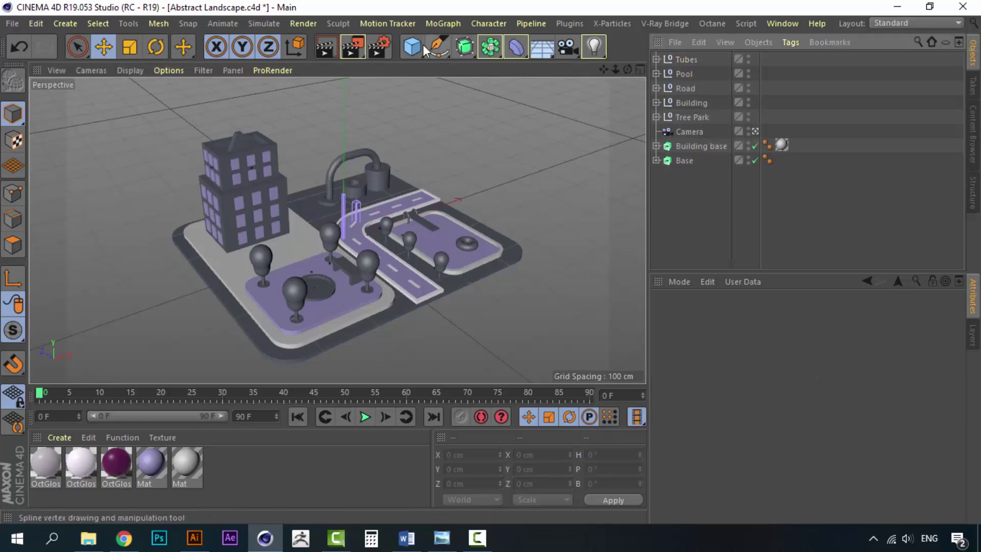
pyautogui.moveTo(413, 49); pyautogui.dragTo(697, 71)
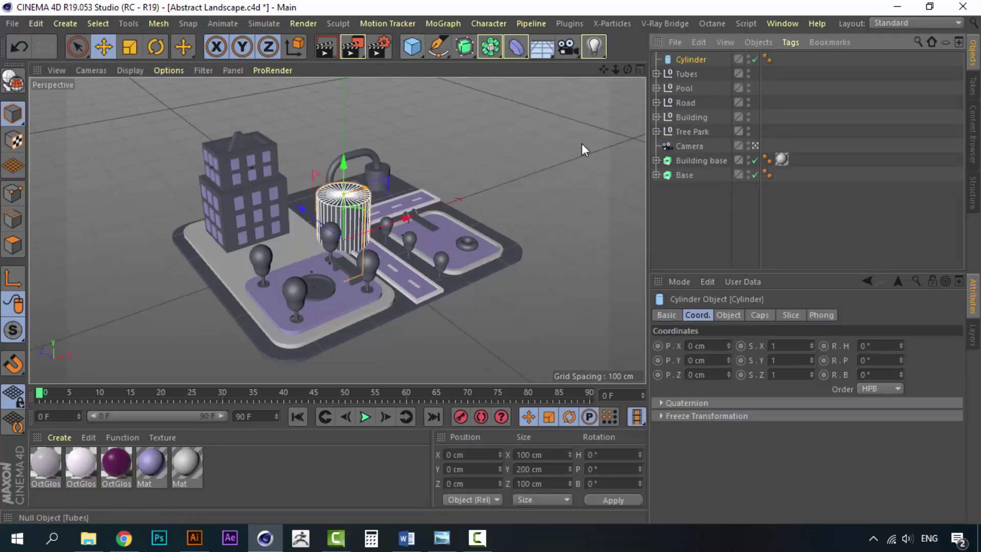
# Step: Set the cylinder's radius to 8 cm and position it beside the building as a chimney
pyautogui.moveTo(308, 211); pyautogui.dragTo(278, 176)
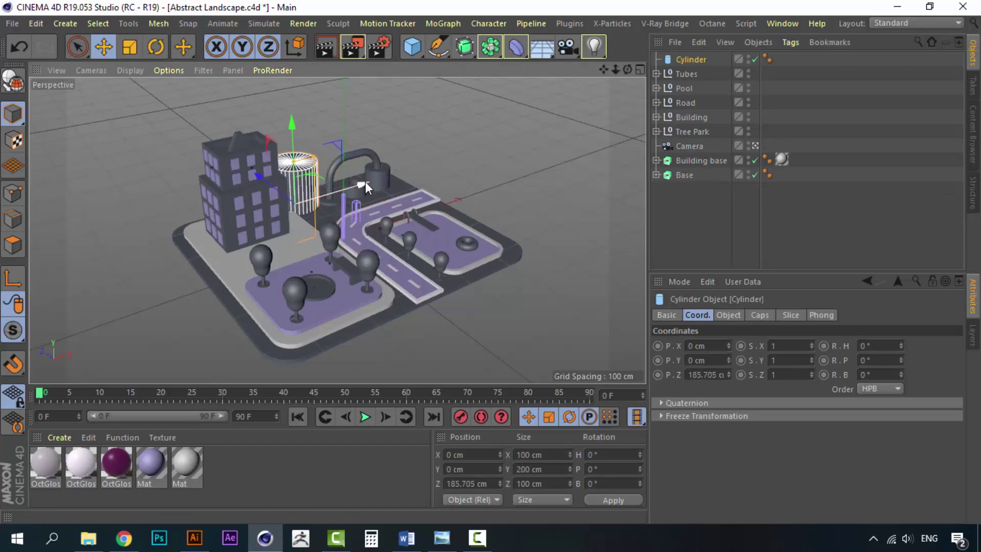
pyautogui.moveTo(365, 182); pyautogui.dragTo(375, 179)
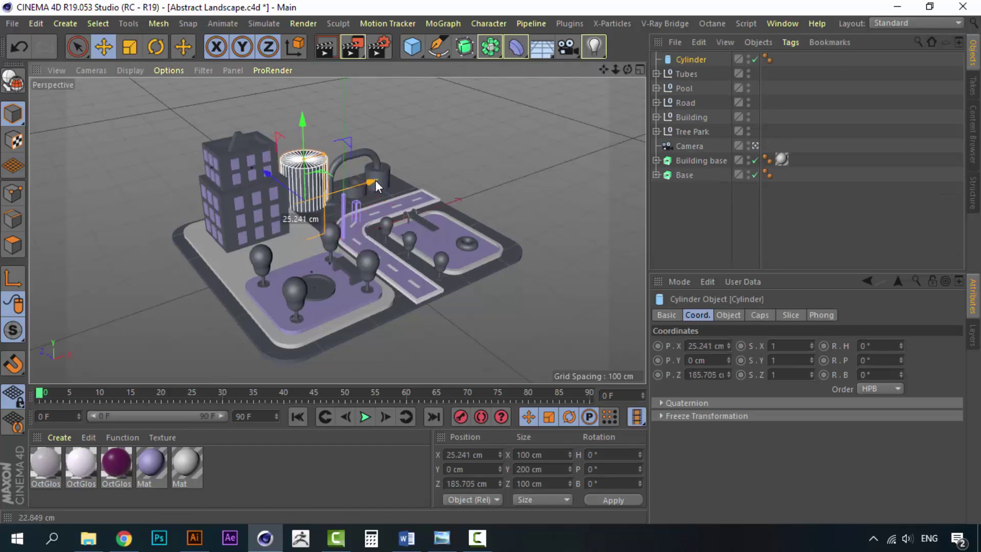
pyautogui.click(729, 314)
pyautogui.moveTo(784, 345); pyautogui.dragTo(785, 366)
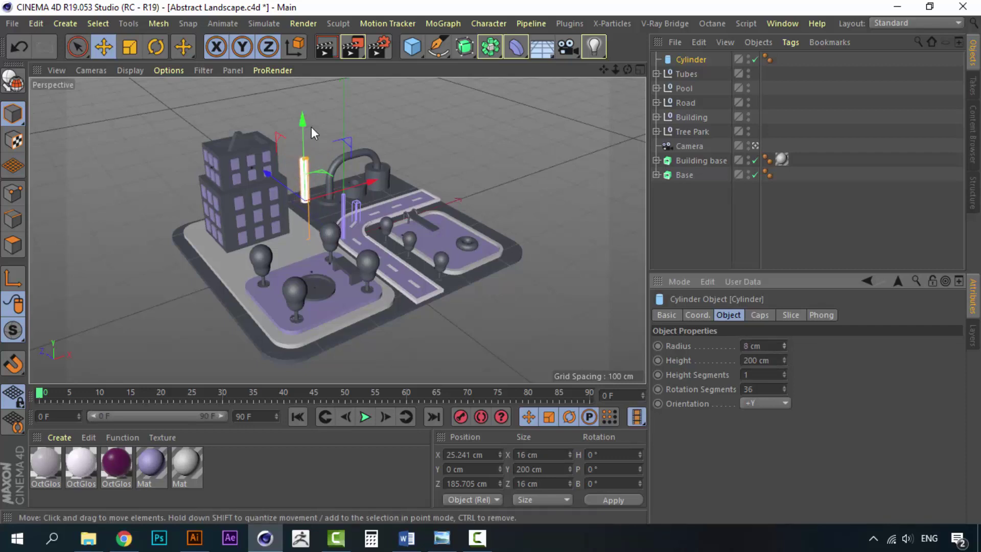
pyautogui.moveTo(307, 121); pyautogui.dragTo(306, 143)
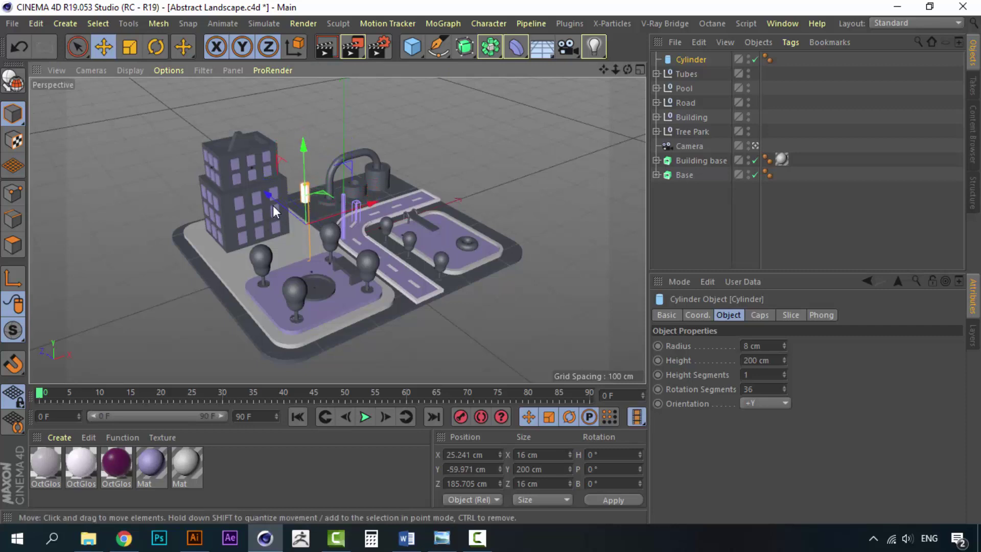
pyautogui.moveTo(273, 206)
pyautogui.mouseDown()
pyautogui.moveTo(268, 195)
pyautogui.moveTo(256, 201)
pyautogui.moveTo(290, 211)
pyautogui.mouseUp()
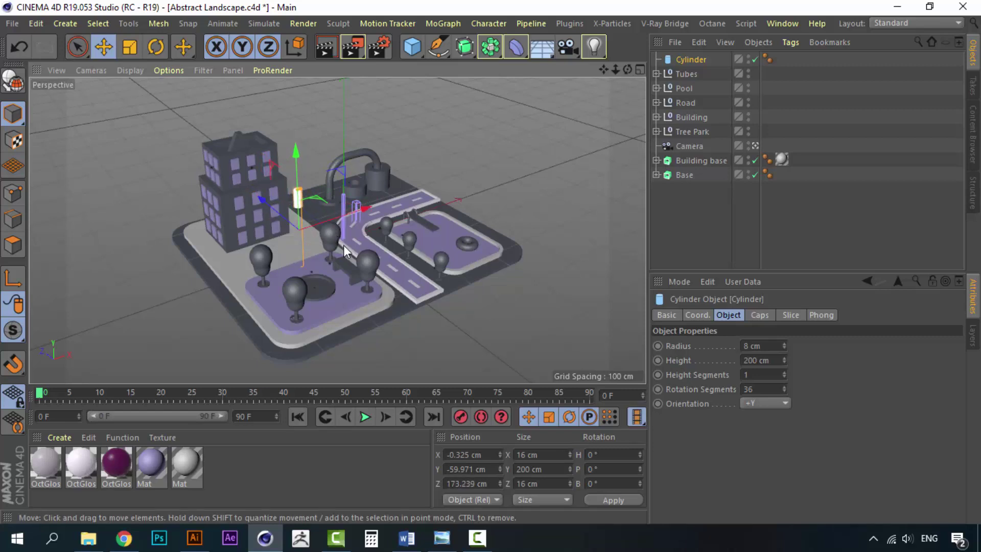
pyautogui.moveTo(300, 156); pyautogui.dragTo(298, 128)
# Step: Ctrl-drag along Z to make three more chimney copies, each sunk lower than the last
pyautogui.keyDown('ctrl'); pyautogui.moveTo(266, 179); pyautogui.dragTo(281, 190); pyautogui.keyUp('ctrl')
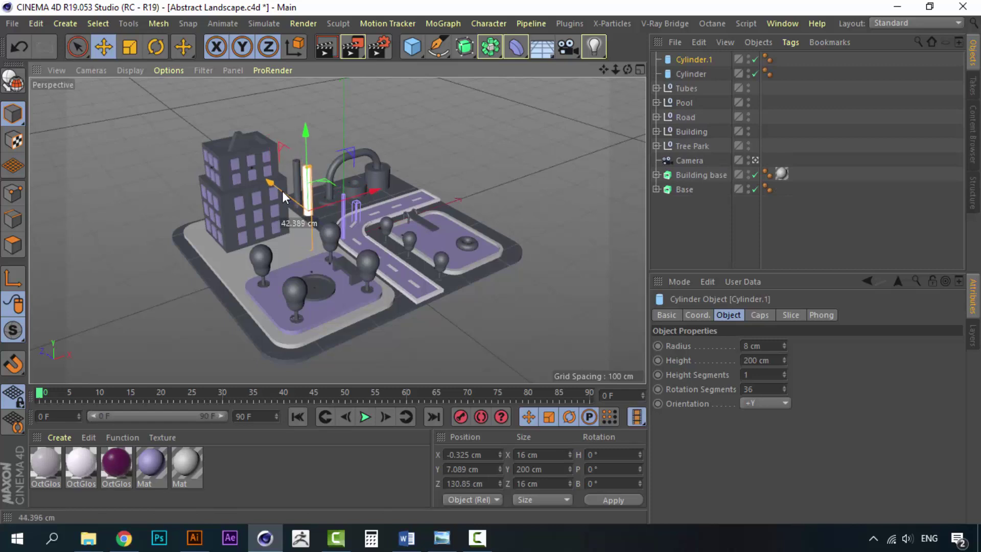
pyautogui.moveTo(305, 127); pyautogui.dragTo(305, 138)
pyautogui.keyDown('ctrl'); pyautogui.moveTo(277, 197); pyautogui.dragTo(289, 200); pyautogui.keyUp('ctrl')
pyautogui.moveTo(311, 151); pyautogui.dragTo(311, 162)
pyautogui.keyDown('ctrl'); pyautogui.moveTo(287, 213); pyautogui.dragTo(297, 219); pyautogui.keyUp('ctrl')
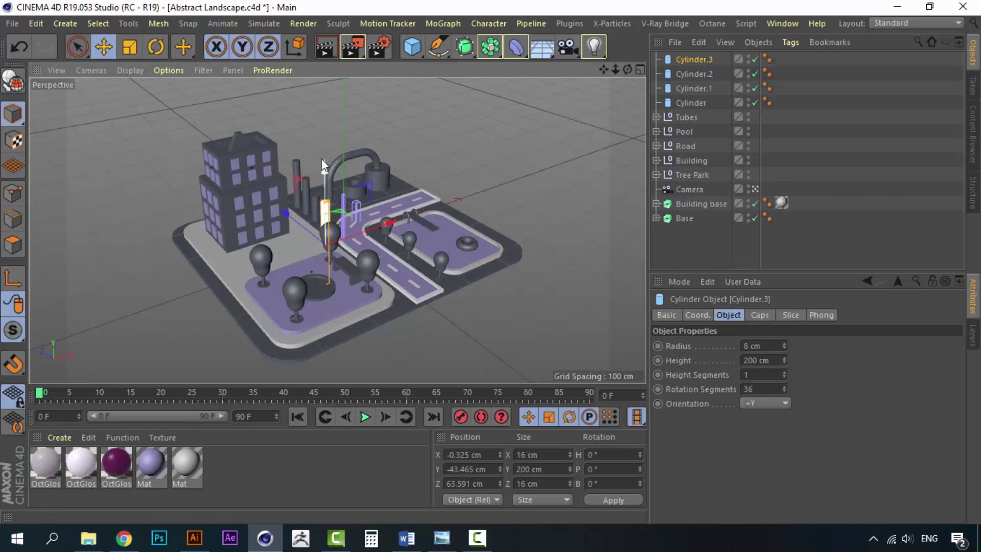
pyautogui.moveTo(321, 160); pyautogui.dragTo(322, 176)
# Step: Shift Cylinder through Cylinder.3 together about 8 cm along Z to 126.543 cm
pyautogui.click(703, 248)
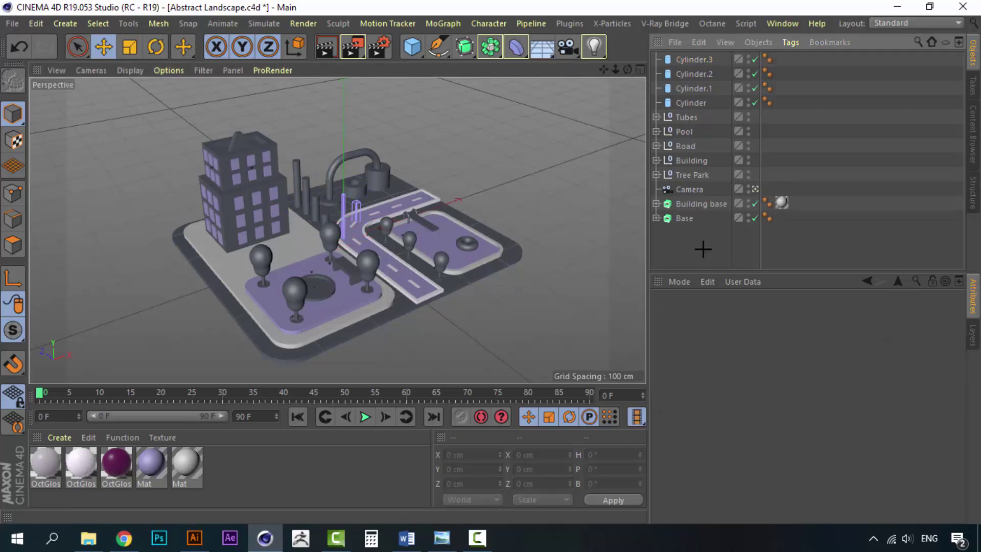
pyautogui.click(754, 189)
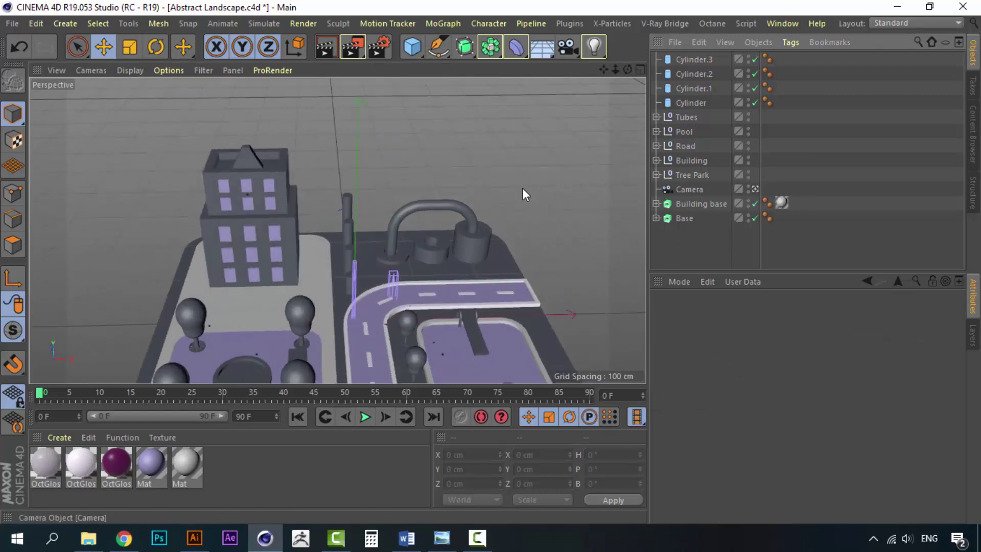
pyautogui.keyDown('alt'); pyautogui.moveTo(375, 264); pyautogui.dragTo(184, 234); pyautogui.keyUp('alt')
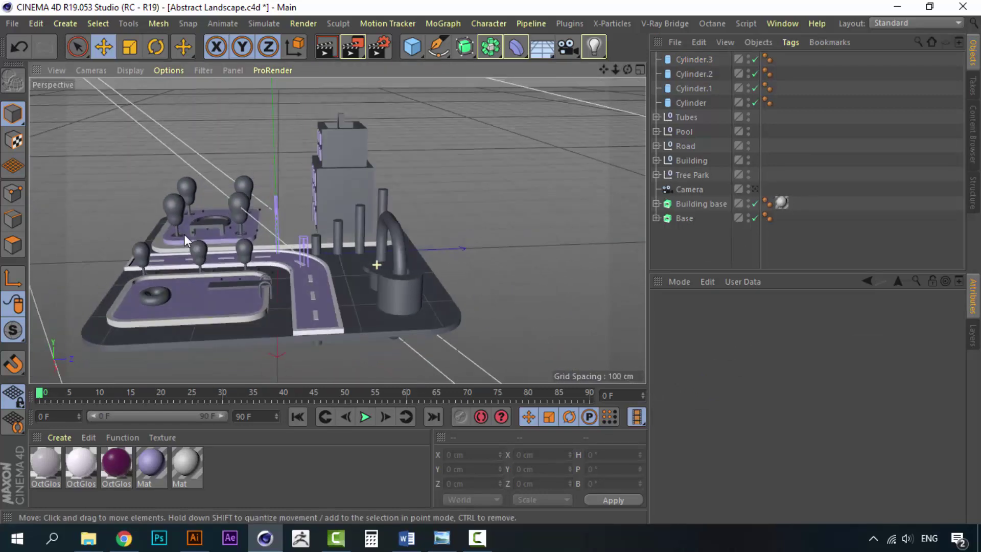
pyautogui.keyDown('alt'); pyautogui.moveTo(317, 244); pyautogui.dragTo(354, 315); pyautogui.keyUp('alt')
pyautogui.click(693, 60)
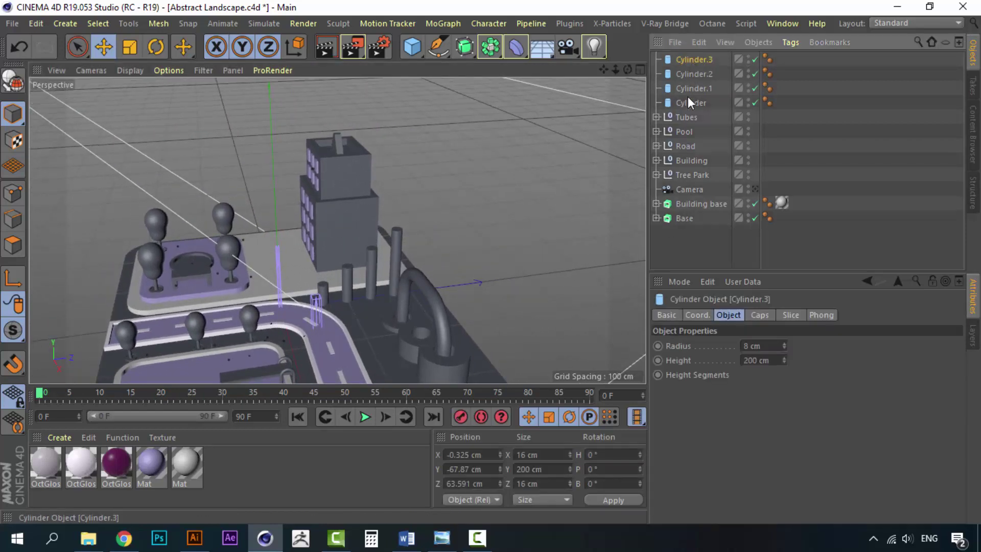
pyautogui.keyDown('shift'); pyautogui.click(690, 102); pyautogui.keyUp('shift')
pyautogui.moveTo(432, 307); pyautogui.dragTo(436, 306)
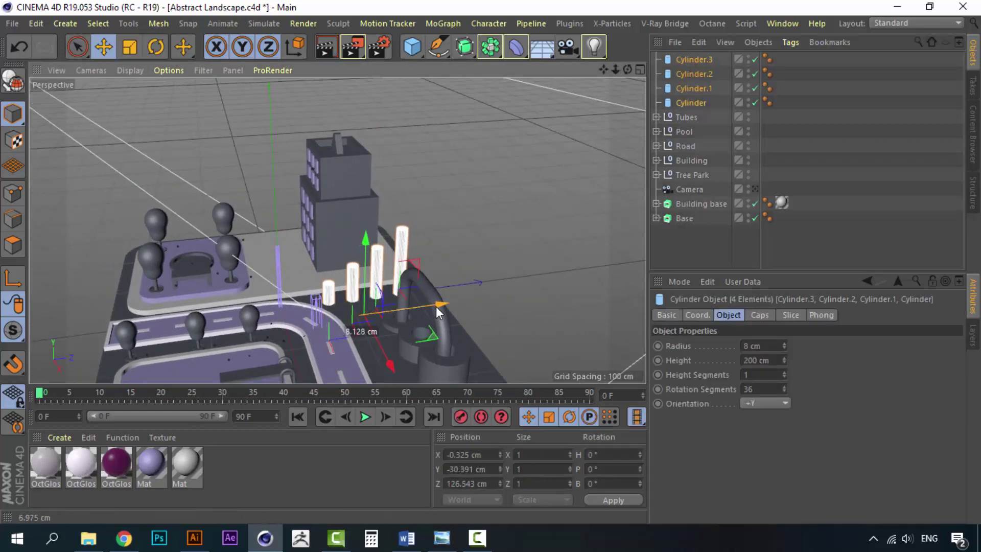
# Step: Return to the scene camera view and reselect the four chimney cylinders
pyautogui.click(756, 189)
pyautogui.click(756, 190)
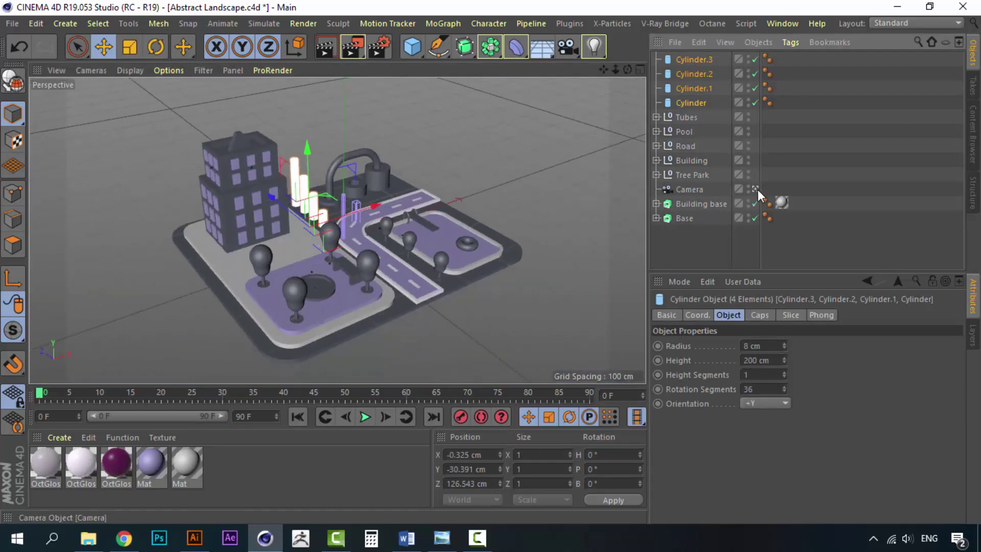
pyautogui.click(703, 244)
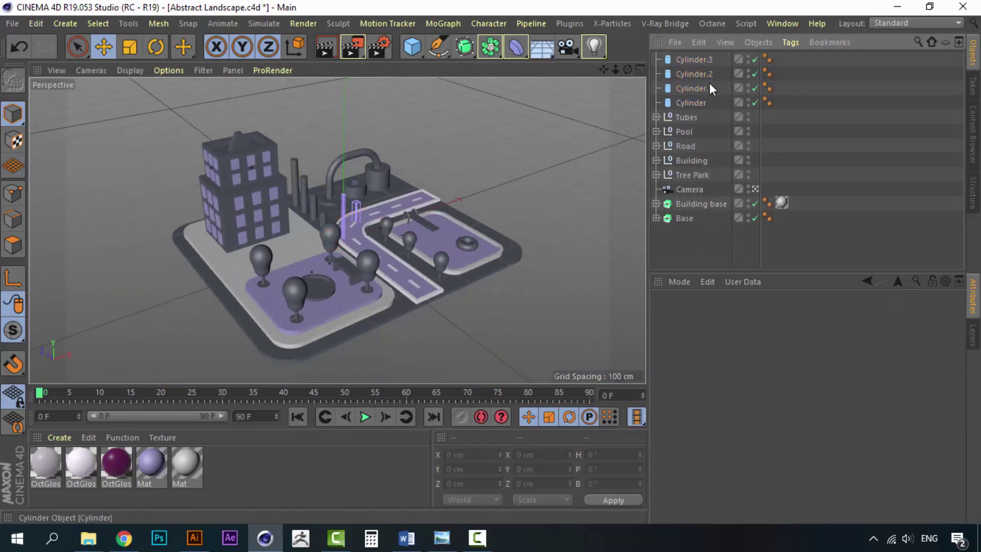
pyautogui.click(700, 61)
# Step: Group the four chimney cylinders with Group Objects and rename the null 'Cylinders'
pyautogui.keyDown('shift'); pyautogui.click(693, 106); pyautogui.keyUp('shift')
pyautogui.rightClick(692, 108)
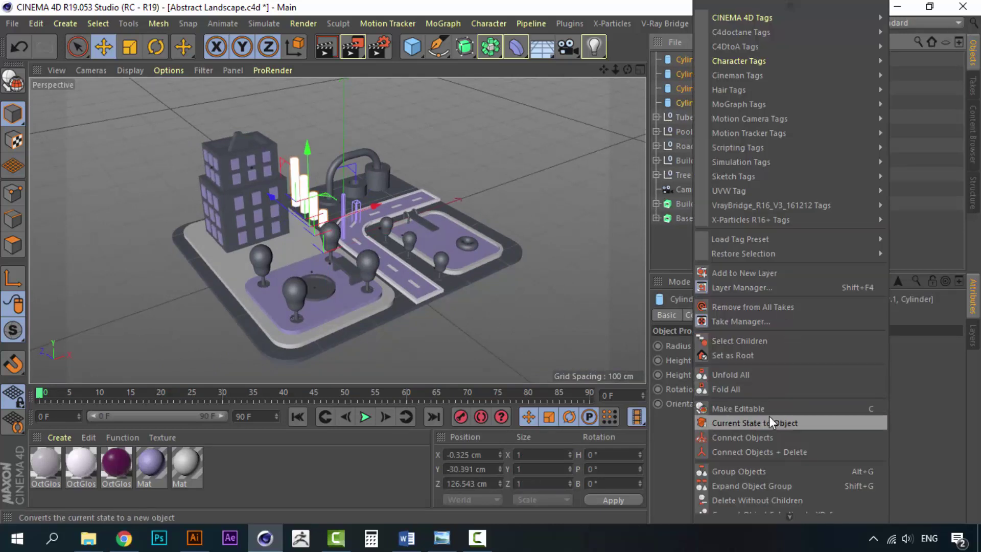
pyautogui.click(758, 471)
pyautogui.doubleClick(685, 58)
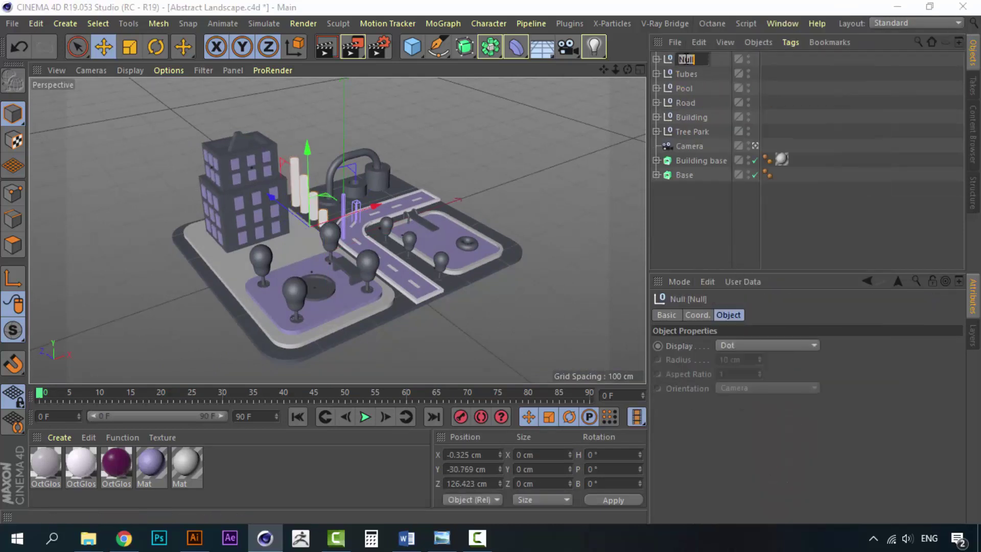
pyautogui.write('c')
pyautogui.press('Return')
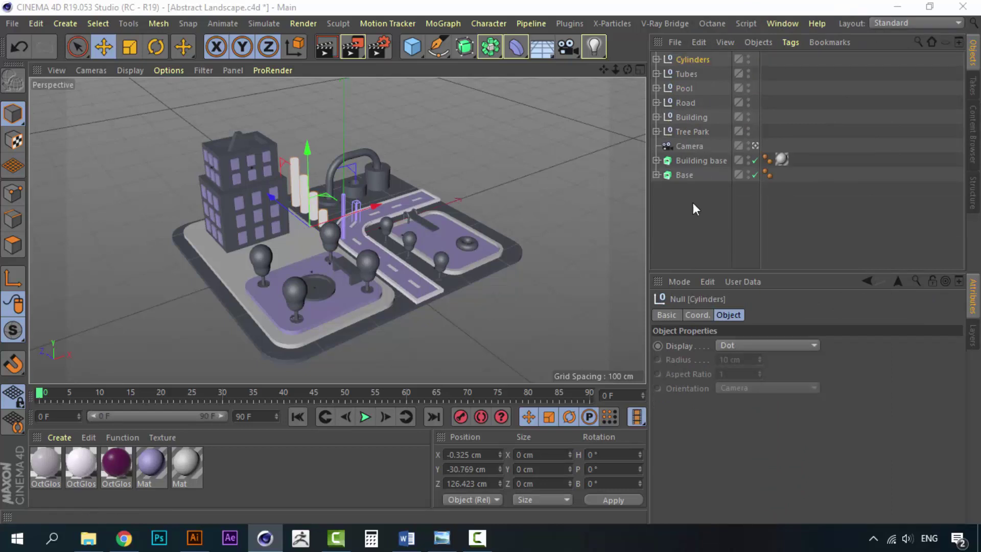
pyautogui.click(775, 261)
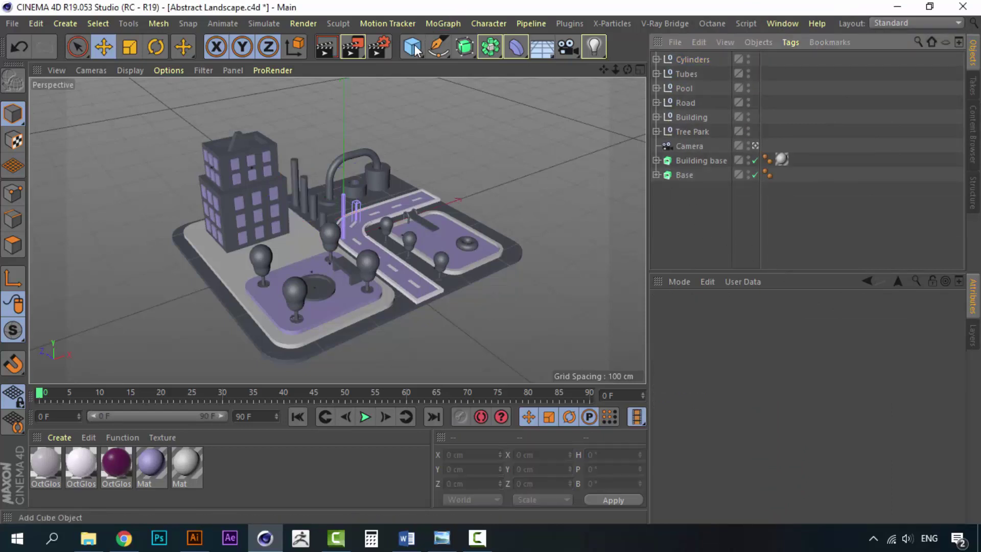
# Step: Add a Cissoid spline and move it along X and Z beside the building
pyautogui.click(436, 48)
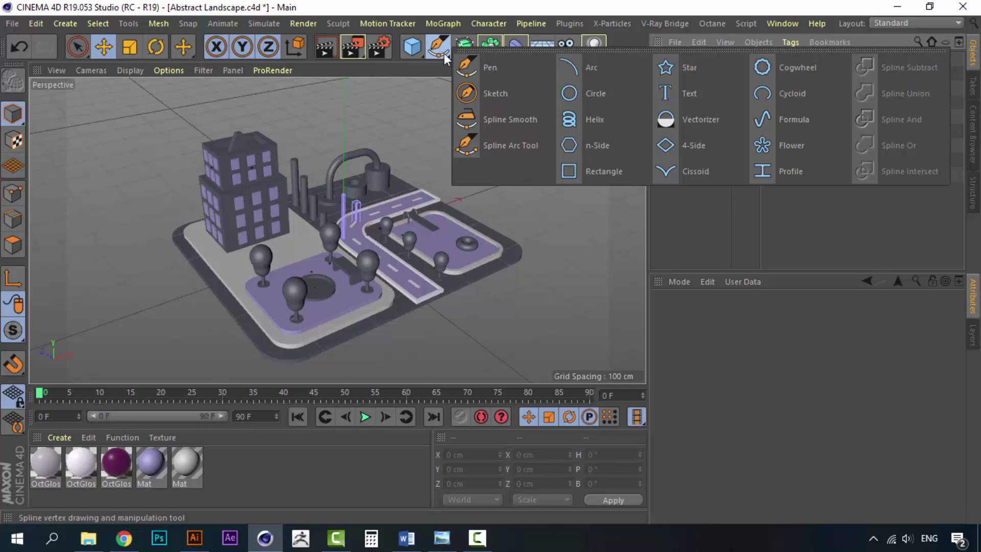
pyautogui.click(693, 173)
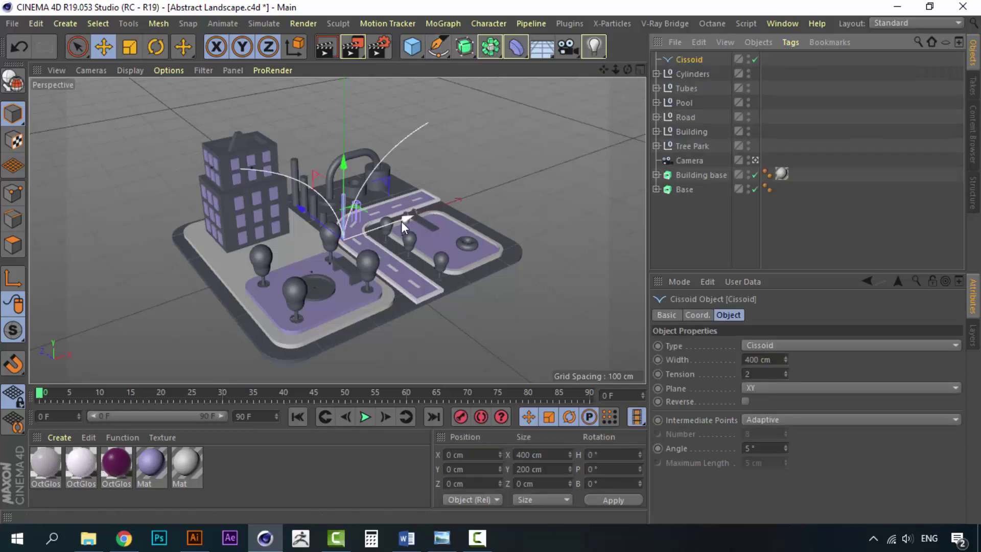
pyautogui.moveTo(401, 221); pyautogui.dragTo(347, 240)
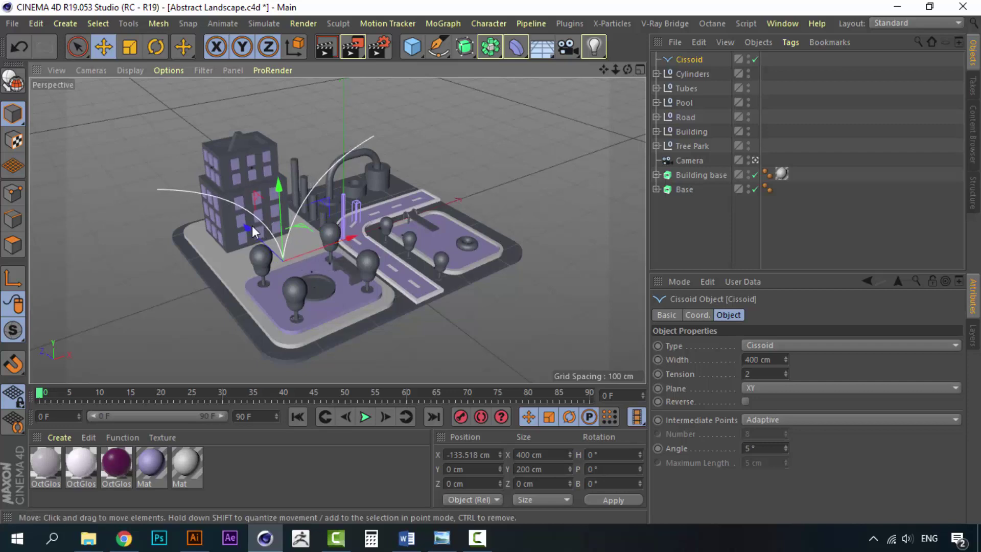
pyautogui.moveTo(252, 225); pyautogui.dragTo(243, 220)
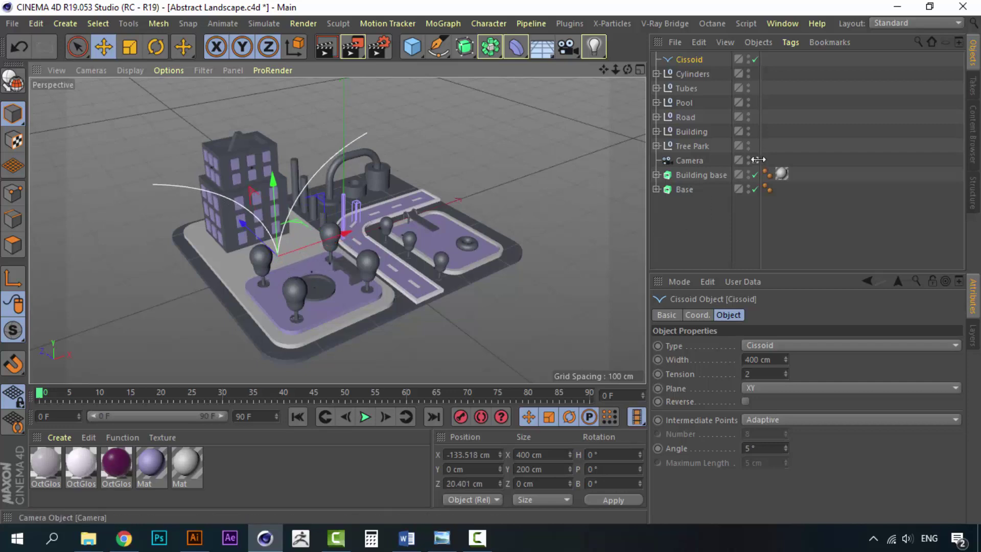
# Step: Lower the Cissoid slightly and narrow its width from 400 cm to about 197 cm
pyautogui.click(754, 160)
pyautogui.keyDown('alt'); pyautogui.moveTo(603, 220); pyautogui.dragTo(337, 293); pyautogui.keyUp('alt')
pyautogui.keyDown('alt'); pyautogui.moveTo(281, 265); pyautogui.dragTo(351, 234); pyautogui.keyUp('alt')
pyautogui.moveTo(217, 166); pyautogui.dragTo(202, 264)
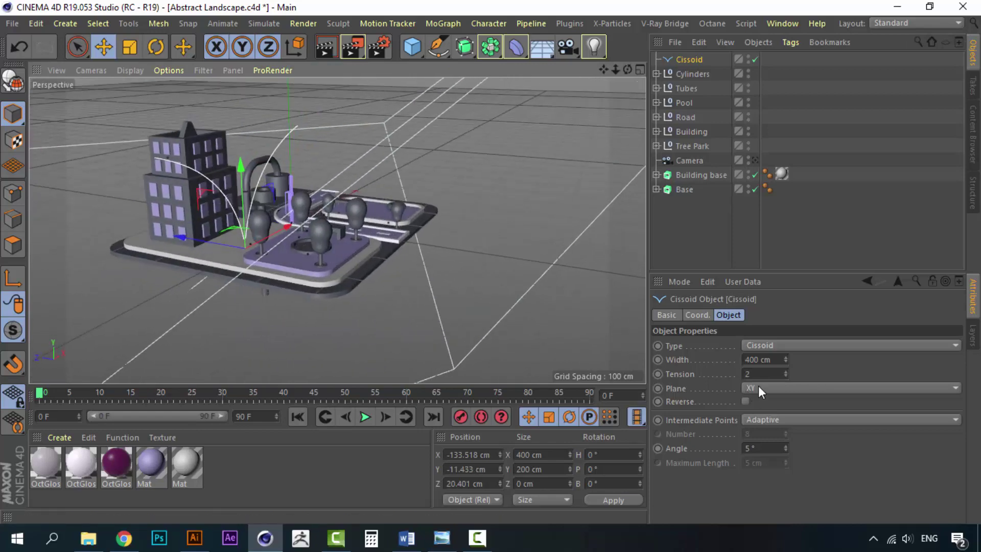
pyautogui.moveTo(785, 359); pyautogui.dragTo(736, 364)
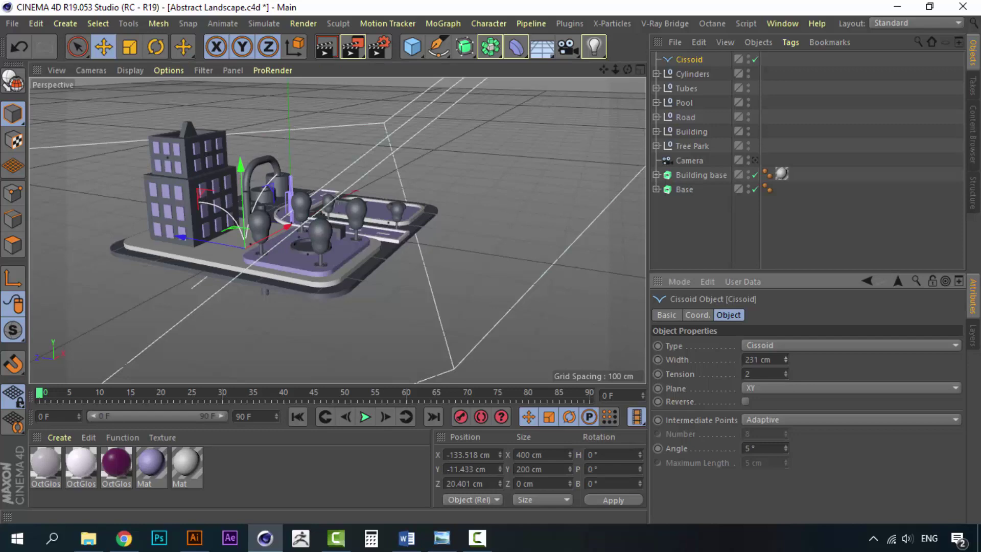
pyautogui.keyDown('alt'); pyautogui.moveTo(326, 250); pyautogui.dragTo(278, 235); pyautogui.keyUp('alt')
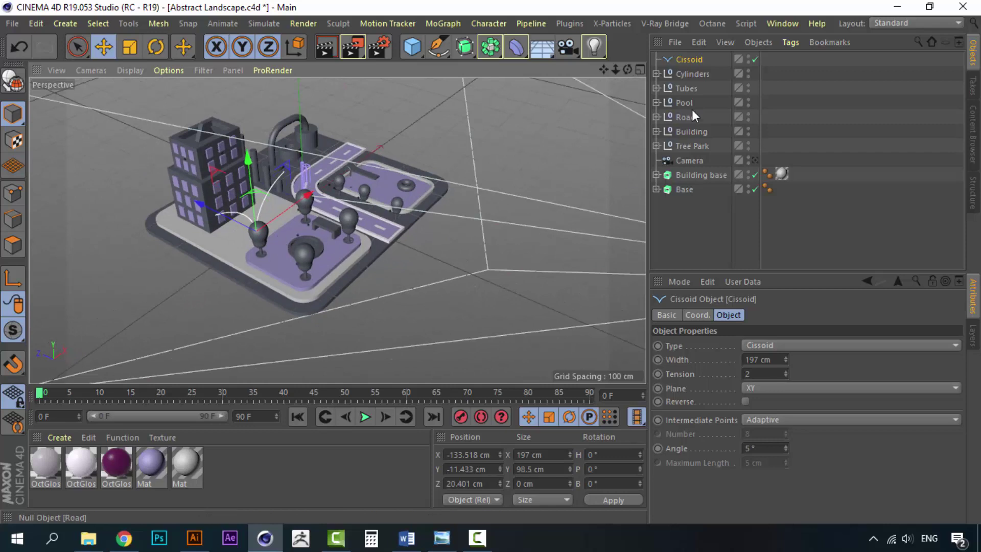
# Step: Add a Capsule primitive and a Spline Wrap deformer to the scene
pyautogui.click(512, 49)
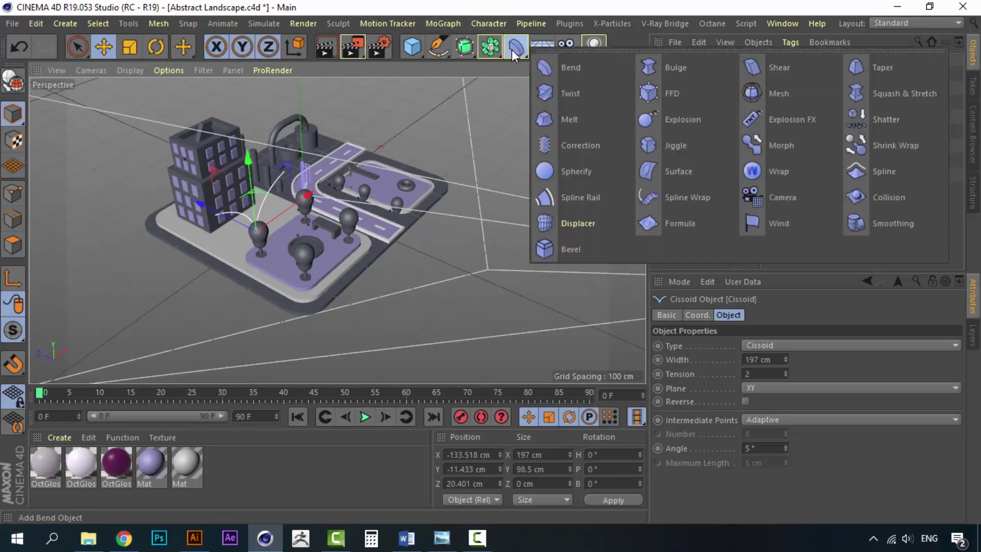
pyautogui.click(415, 50)
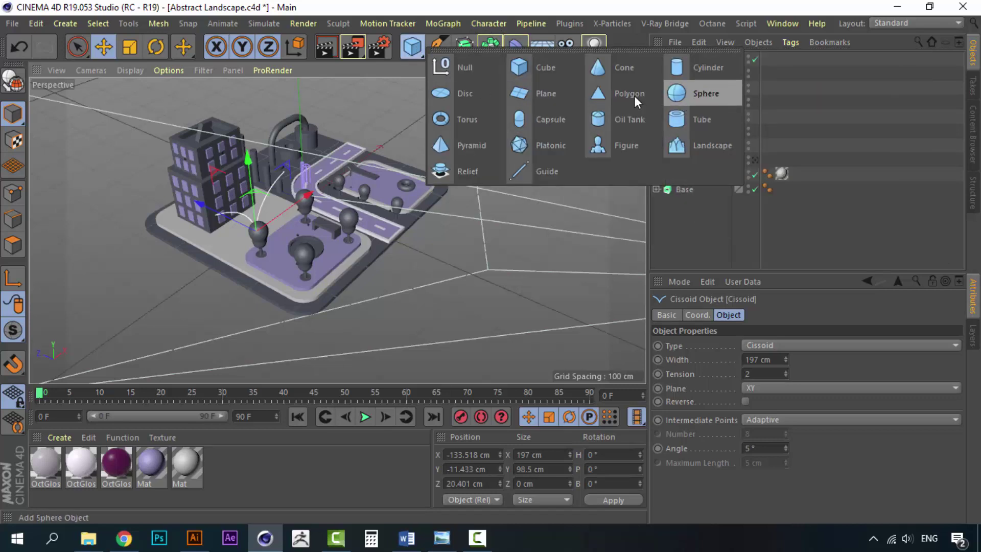
pyautogui.click(516, 117)
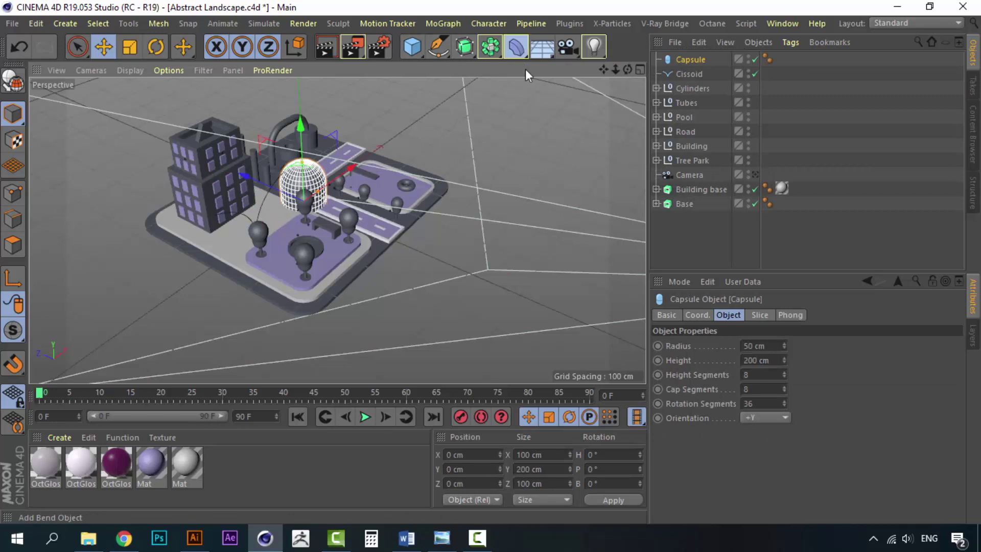
pyautogui.click(516, 48)
pyautogui.click(694, 199)
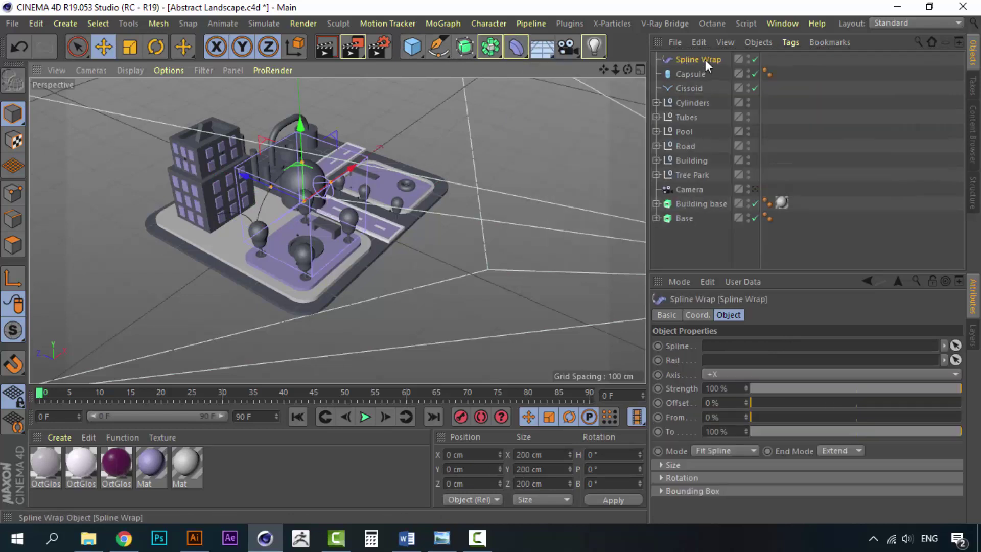
# Step: Parent the Spline Wrap under the Capsule, using the Cissoid as its spline along +Y
pyautogui.moveTo(705, 60); pyautogui.dragTo(690, 69)
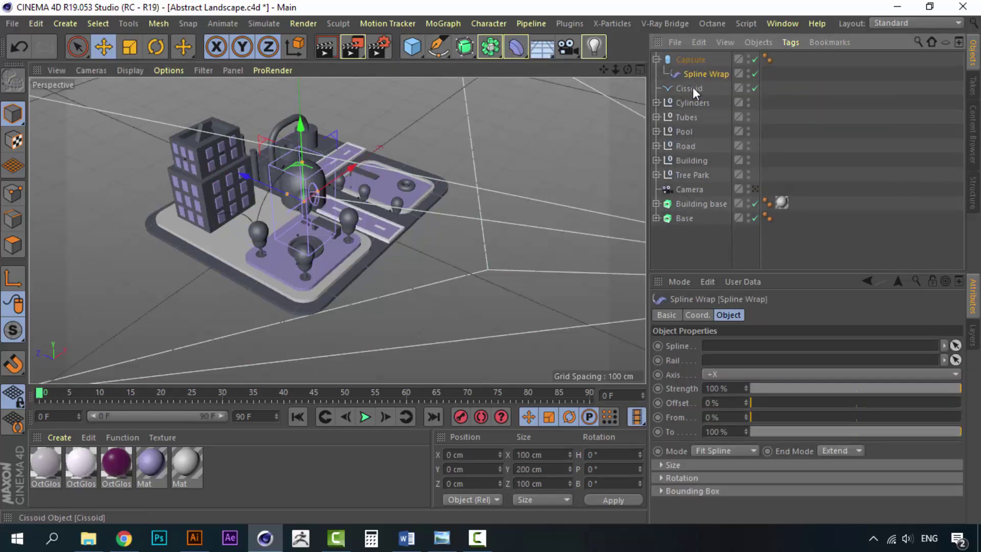
pyautogui.moveTo(735, 347); pyautogui.dragTo(733, 346)
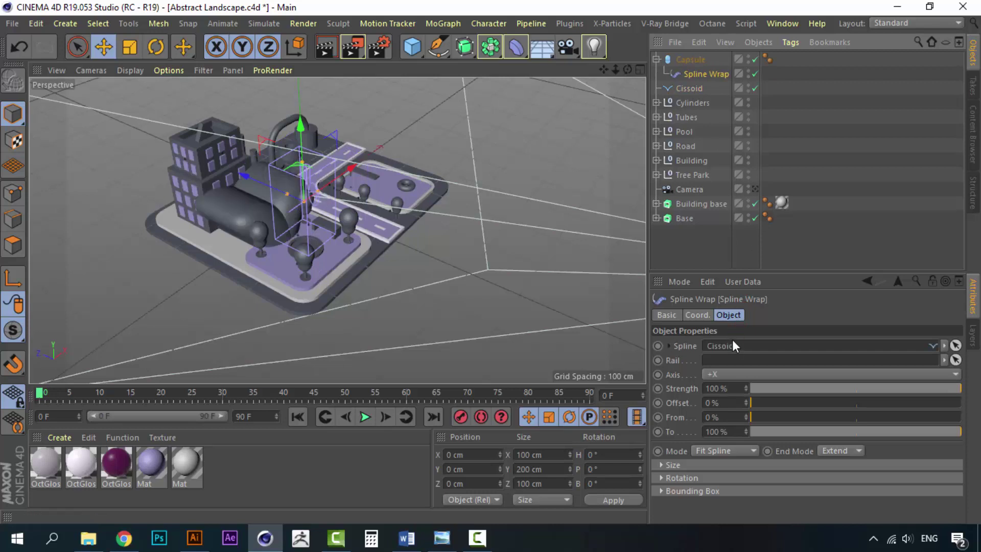
pyautogui.click(747, 373)
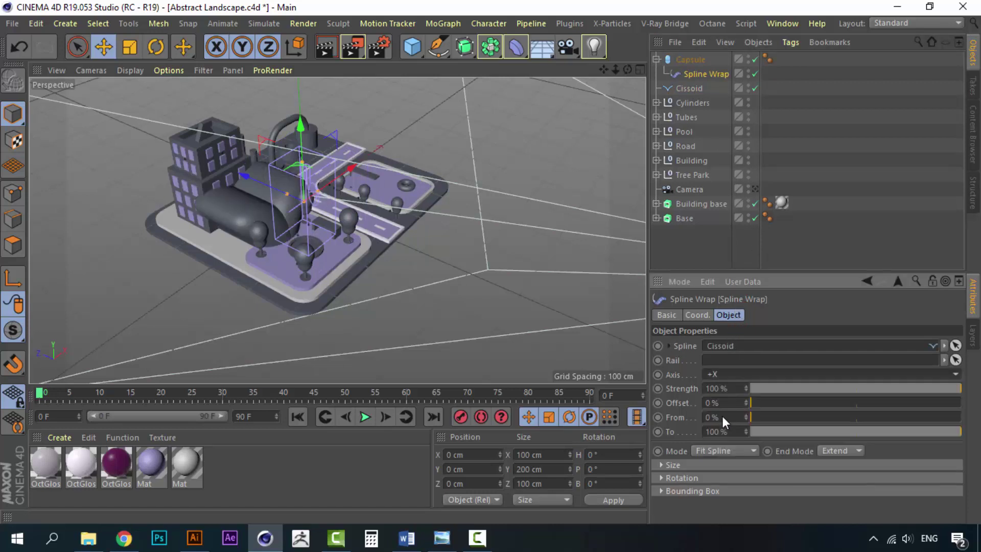
pyautogui.click(722, 416)
# Step: Thin the capsule to a 9 cm radius with 80 height segments
pyautogui.click(690, 60)
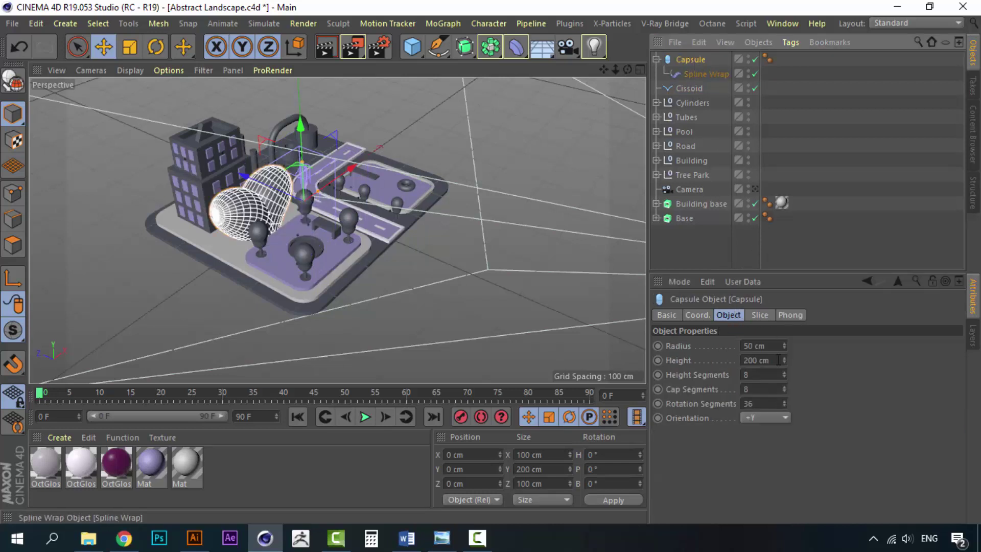
pyautogui.moveTo(784, 345); pyautogui.dragTo(761, 346)
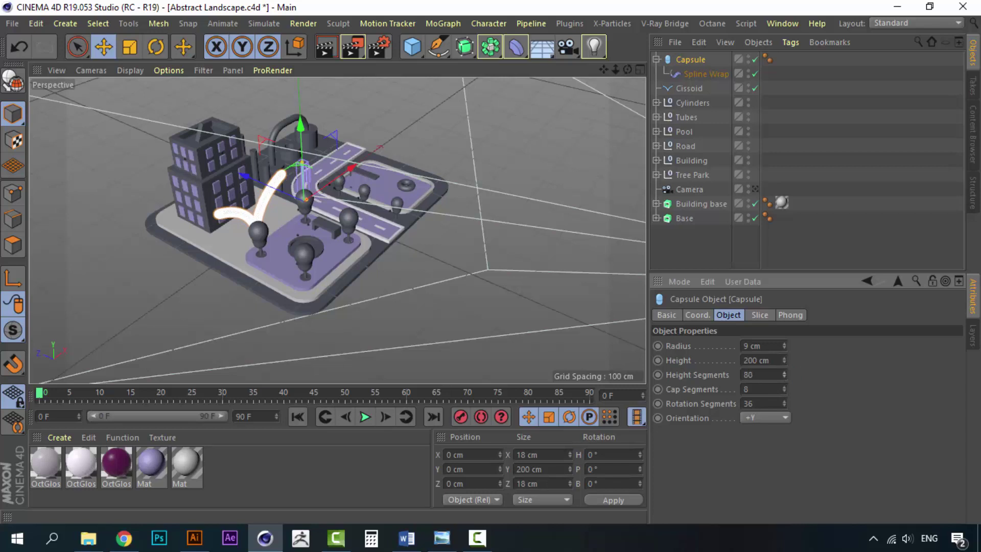
pyautogui.moveTo(784, 375); pyautogui.dragTo(784, 373)
pyautogui.click(715, 252)
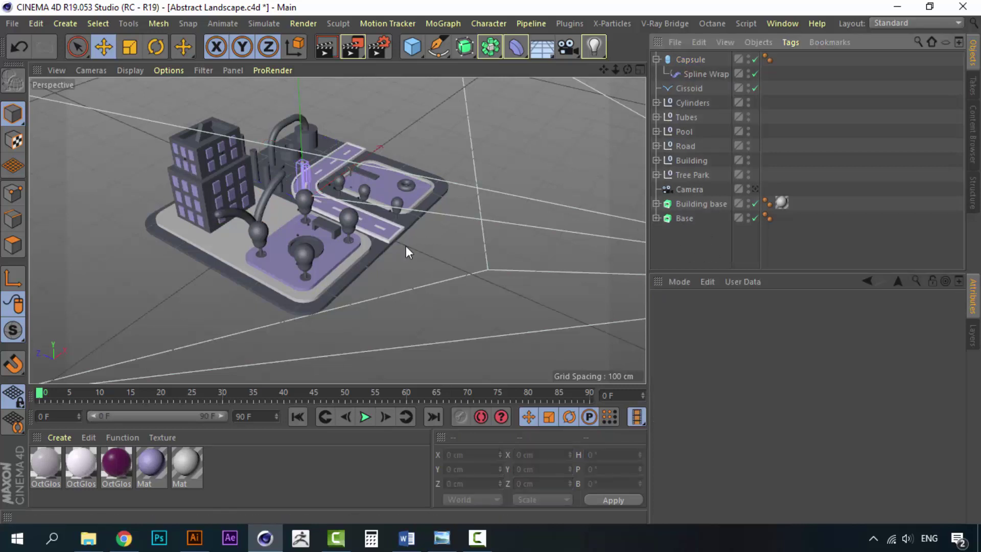
pyautogui.moveTo(268, 253)
pyautogui.keyDown('alt'); pyautogui.mouseDown()
pyautogui.moveTo(194, 219)
pyautogui.moveTo(267, 227)
pyautogui.moveTo(271, 239)
pyautogui.mouseUp(); pyautogui.keyUp('alt')
# Step: Set the Cissoid width to 154 cm, raise it along Y, and move it to Z 7.602 cm
pyautogui.click(689, 89)
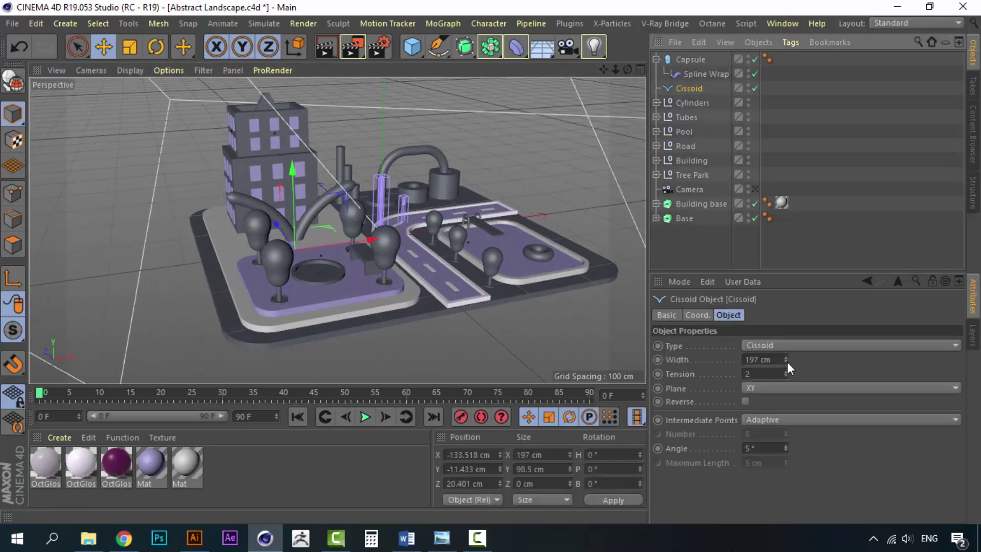
pyautogui.moveTo(786, 360); pyautogui.dragTo(756, 363)
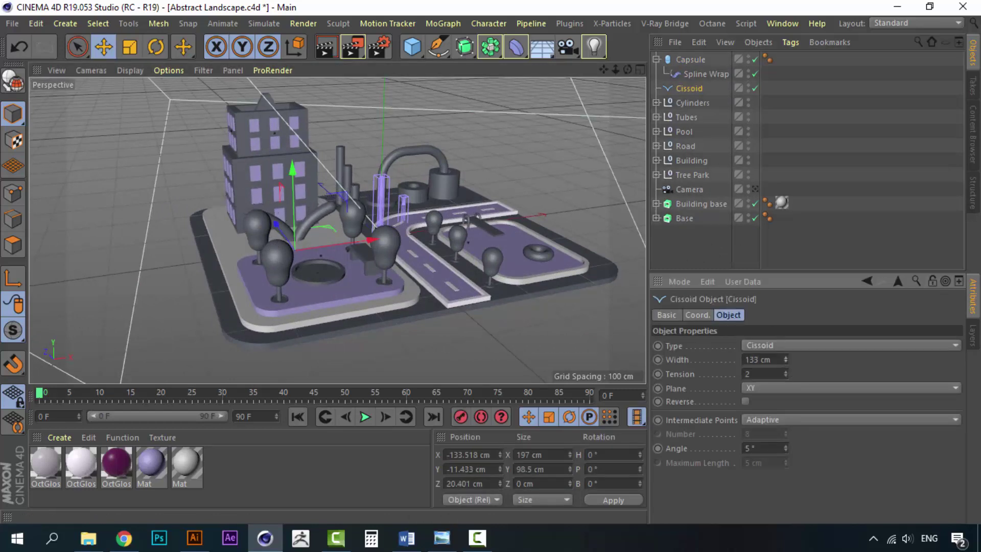
pyautogui.moveTo(299, 173); pyautogui.dragTo(299, 164)
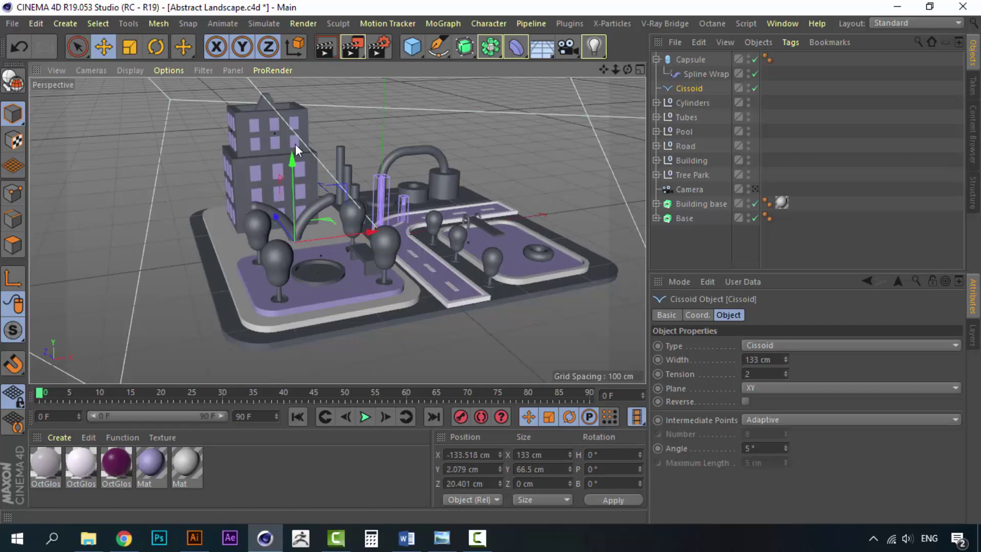
pyautogui.click(755, 189)
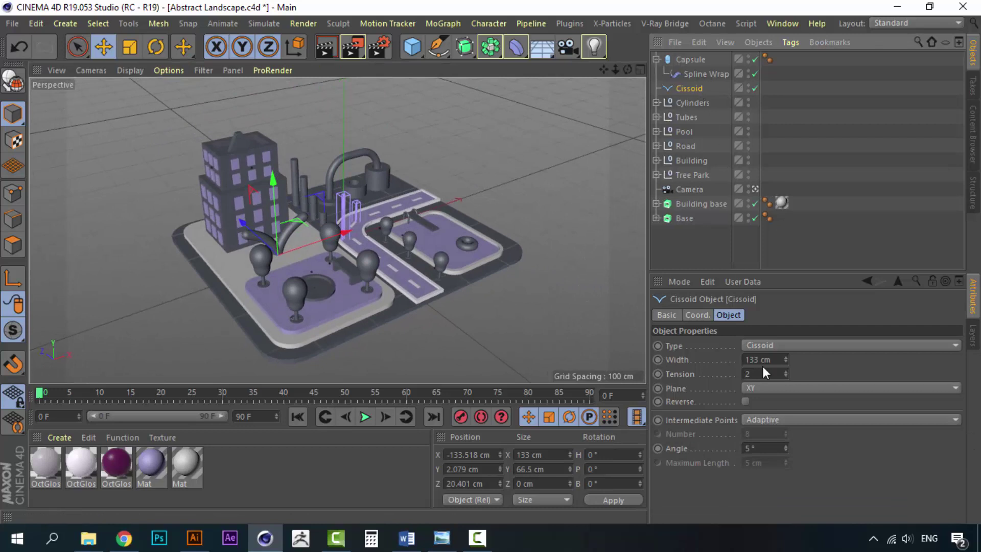
pyautogui.moveTo(787, 360); pyautogui.dragTo(786, 352)
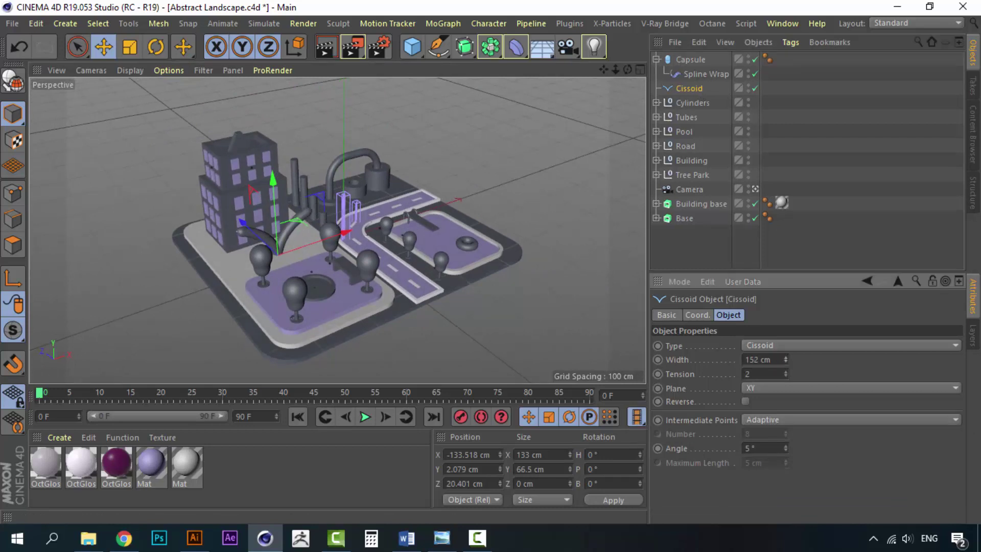
pyautogui.moveTo(243, 218); pyautogui.dragTo(245, 222)
pyautogui.click(700, 248)
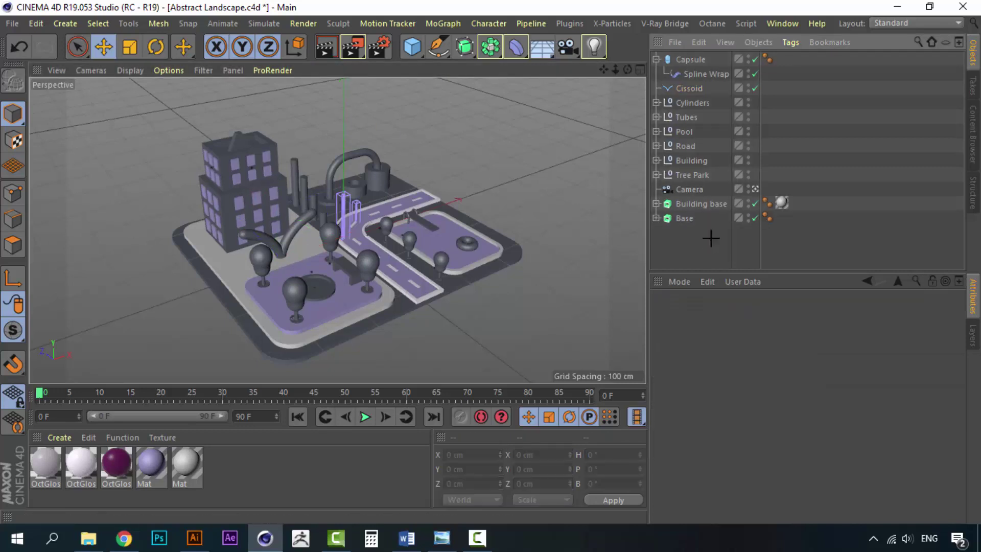
# Step: Add a Platonic icosahedron and shrink its radius to 17 cm
pyautogui.click(413, 47)
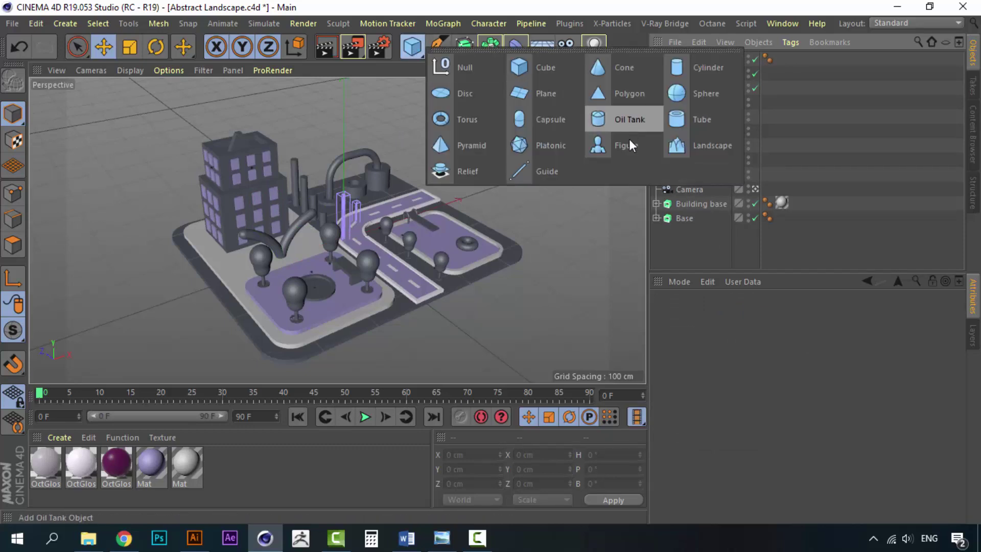
pyautogui.click(546, 146)
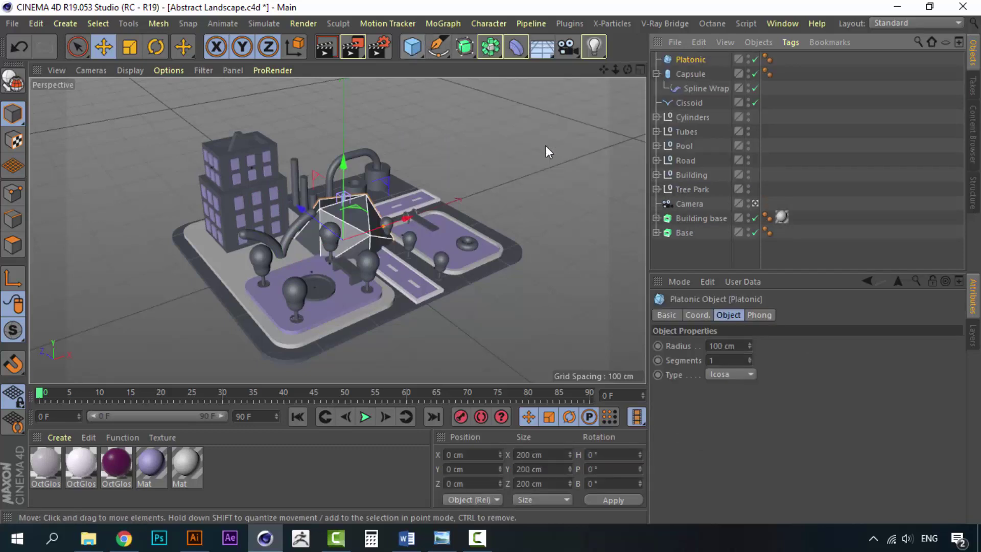
pyautogui.moveTo(403, 215); pyautogui.dragTo(311, 252)
pyautogui.click(755, 202)
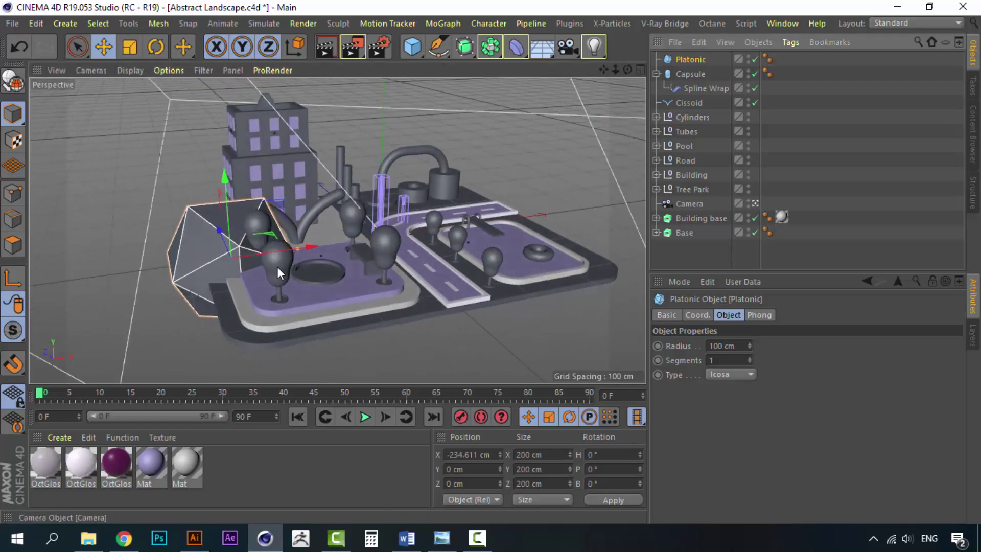
pyautogui.scroll(5, 278, 267)
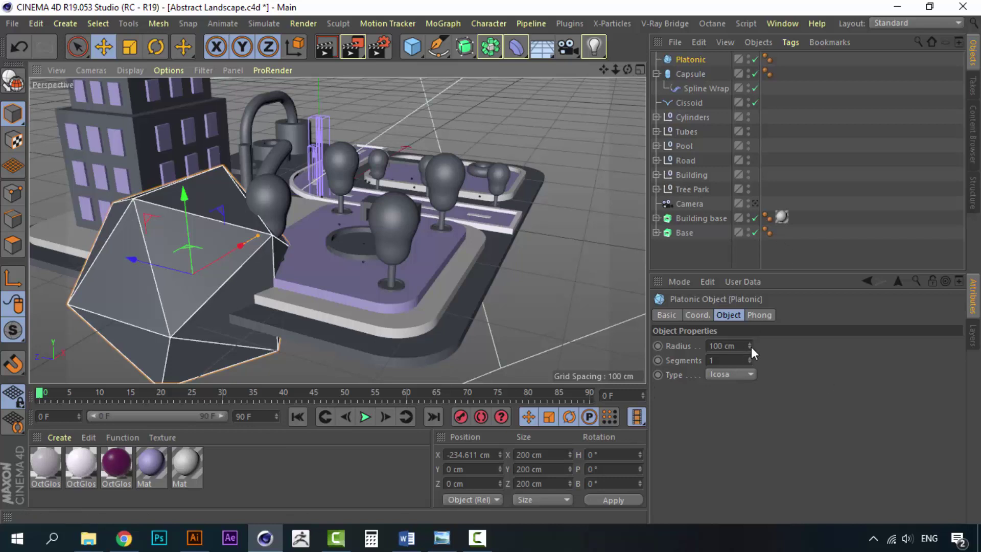
pyautogui.moveTo(751, 347); pyautogui.dragTo(751, 378)
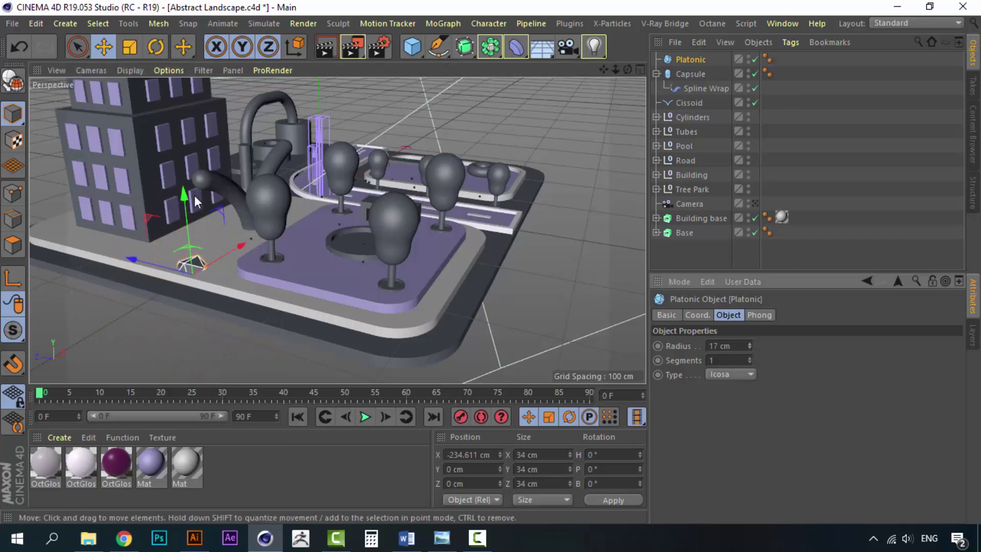
# Step: Lift the rock and shift it along X to sit beside the building
pyautogui.moveTo(187, 193)
pyautogui.mouseDown()
pyautogui.moveTo(187, 174)
pyautogui.moveTo(187, 182)
pyautogui.mouseUp()
pyautogui.moveTo(226, 224); pyautogui.dragTo(243, 220)
pyautogui.moveTo(201, 173); pyautogui.dragTo(202, 162)
pyautogui.scroll(3, 169, 240)
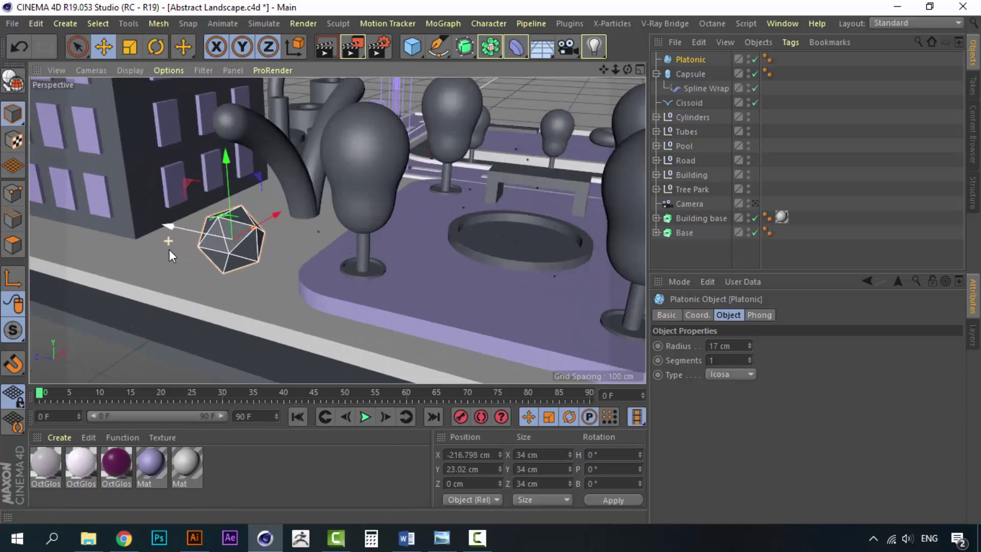
pyautogui.keyDown('alt'); pyautogui.moveTo(170, 249); pyautogui.dragTo(249, 204); pyautogui.keyUp('alt')
pyautogui.moveTo(247, 148); pyautogui.dragTo(247, 149)
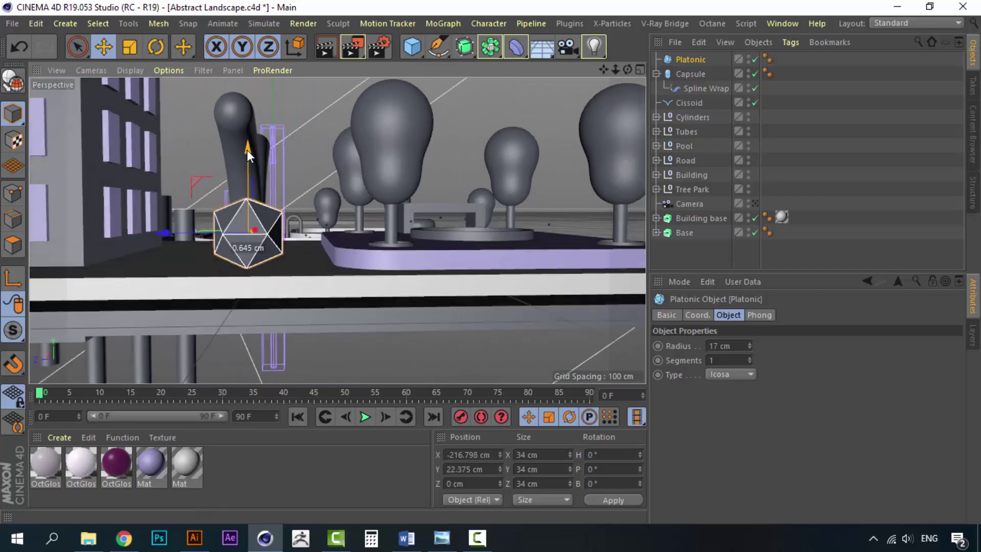
# Step: Tilt the rock -21.934° in pitch, then add a second default 100 cm Platonic
pyautogui.press('r')
pyautogui.moveTo(228, 191); pyautogui.dragTo(279, 213)
pyautogui.press('e')
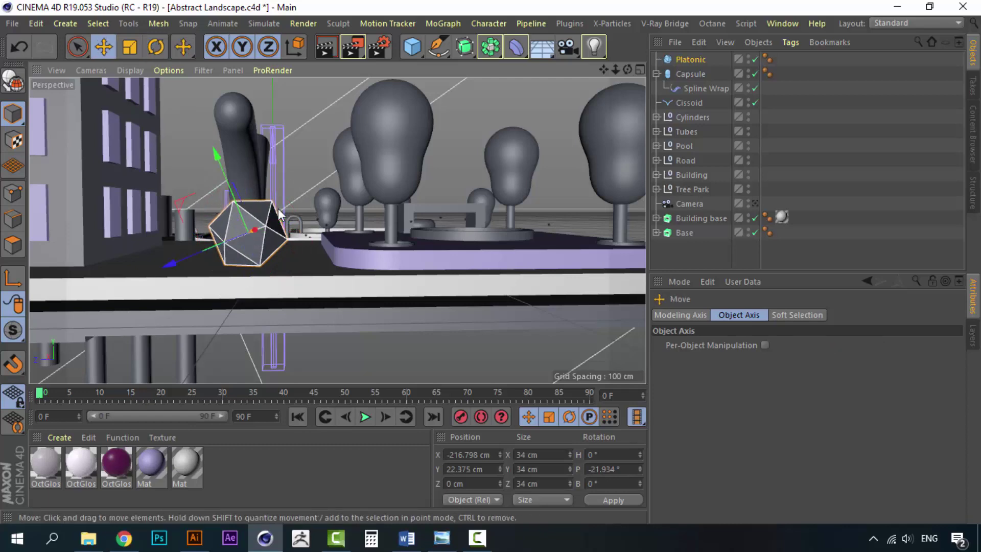
pyautogui.moveTo(223, 162); pyautogui.dragTo(286, 249)
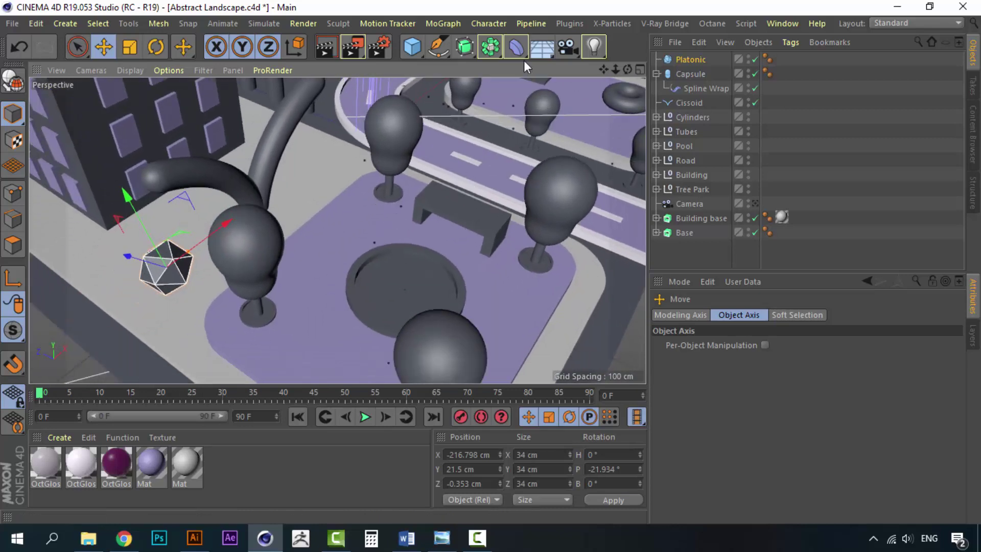
pyautogui.moveTo(421, 47); pyautogui.dragTo(545, 140)
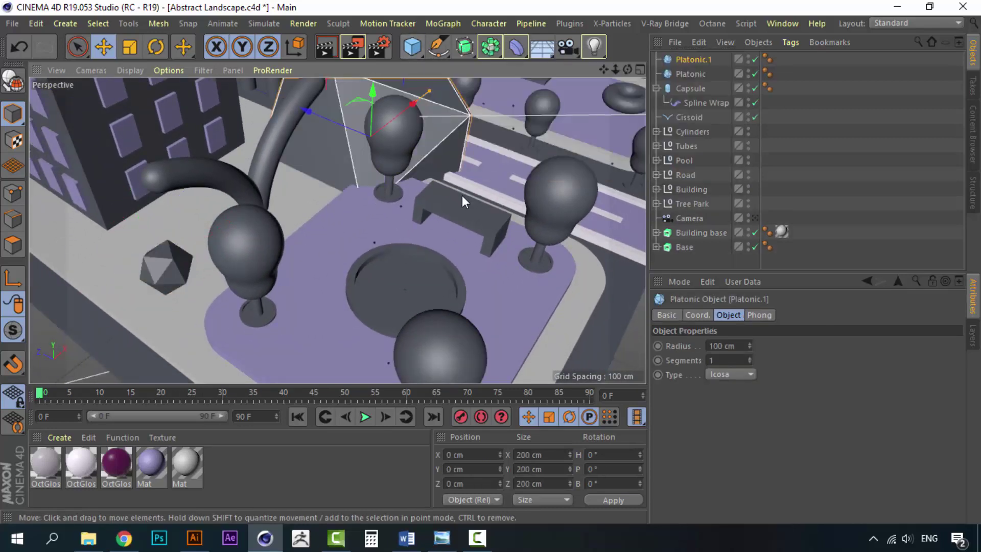
# Step: Shrink Platonic.1 to a 10 cm radius and place it at X -66.305, Y 13.968 cm
pyautogui.keyDown('alt'); pyautogui.moveTo(406, 185); pyautogui.dragTo(358, 286); pyautogui.keyUp('alt')
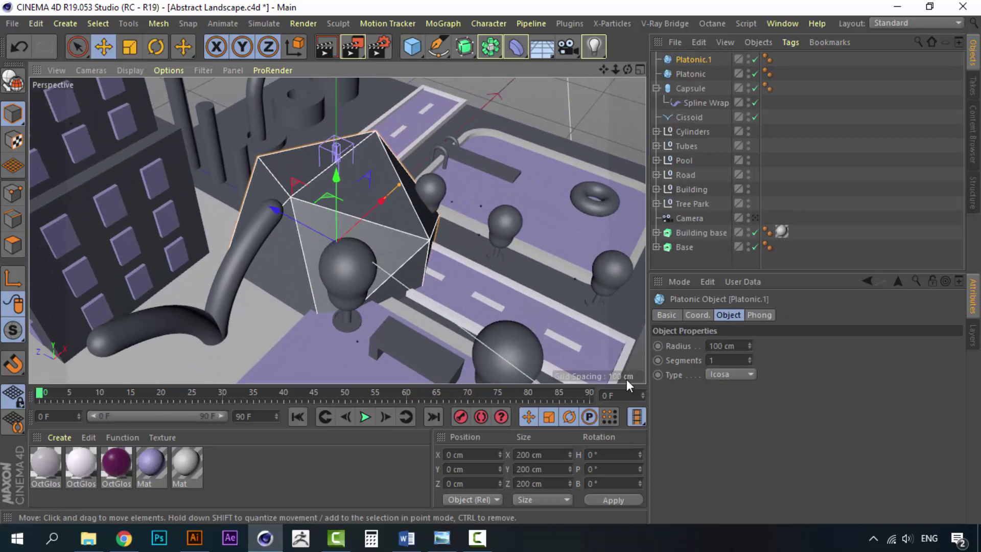
pyautogui.click(749, 349)
pyautogui.moveTo(749, 349); pyautogui.dragTo(528, 270)
pyautogui.moveTo(381, 201); pyautogui.dragTo(279, 218)
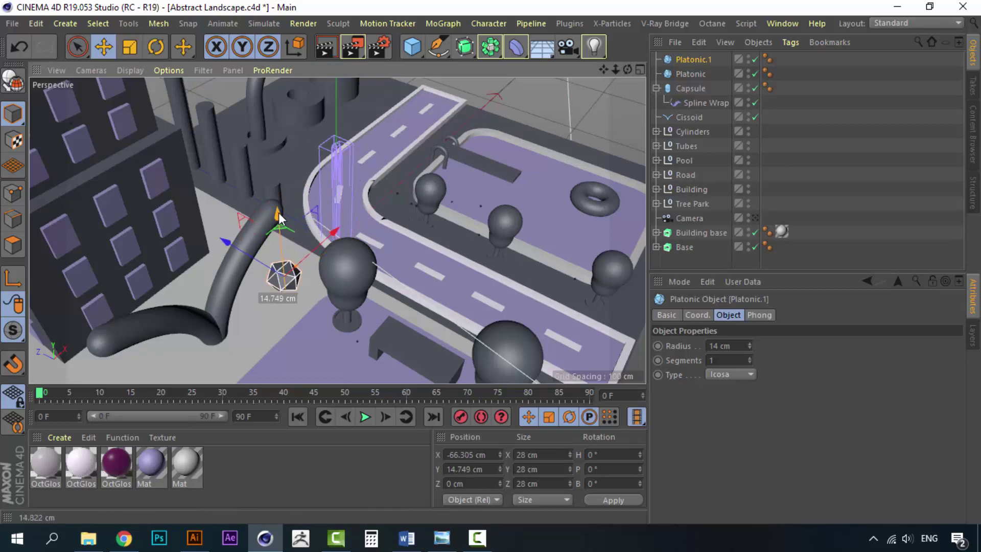
pyautogui.keyDown('alt'); pyautogui.moveTo(283, 298); pyautogui.dragTo(286, 204); pyautogui.keyUp('alt')
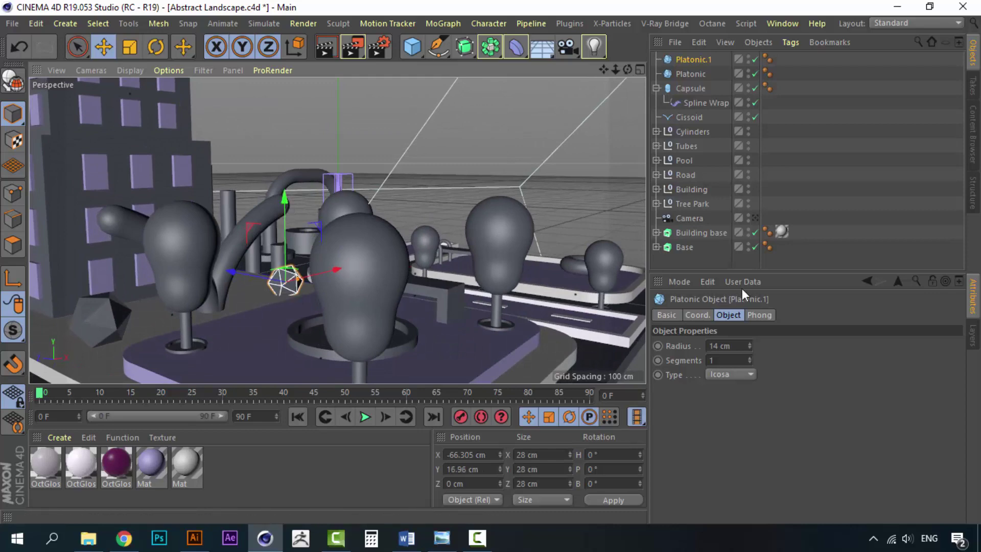
pyautogui.click(755, 218)
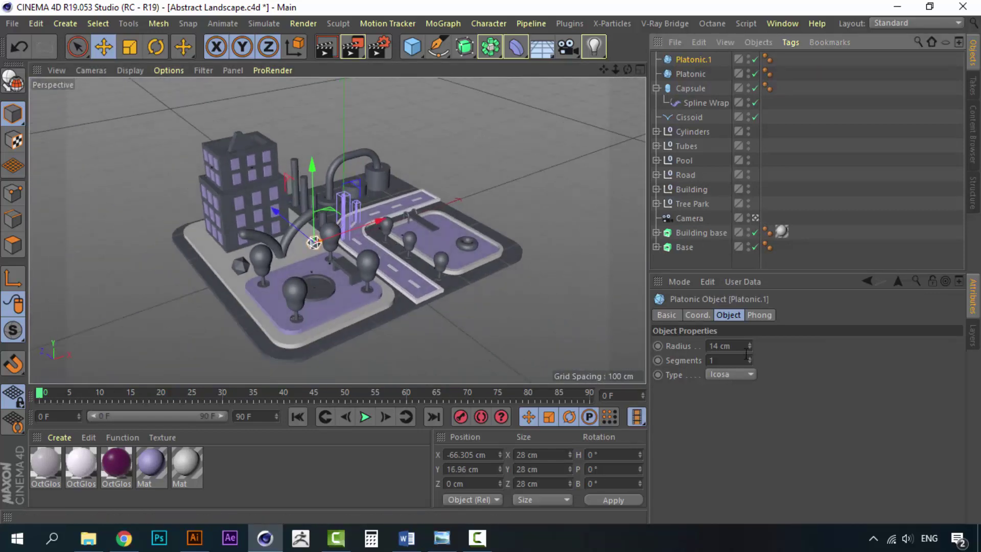
pyautogui.moveTo(749, 347); pyautogui.dragTo(750, 346)
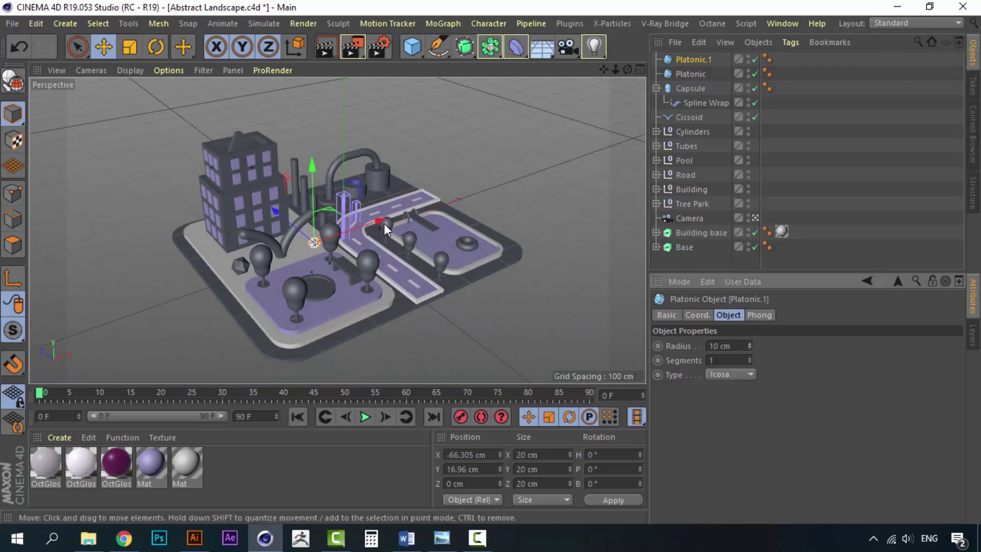
pyautogui.moveTo(315, 169); pyautogui.dragTo(313, 170)
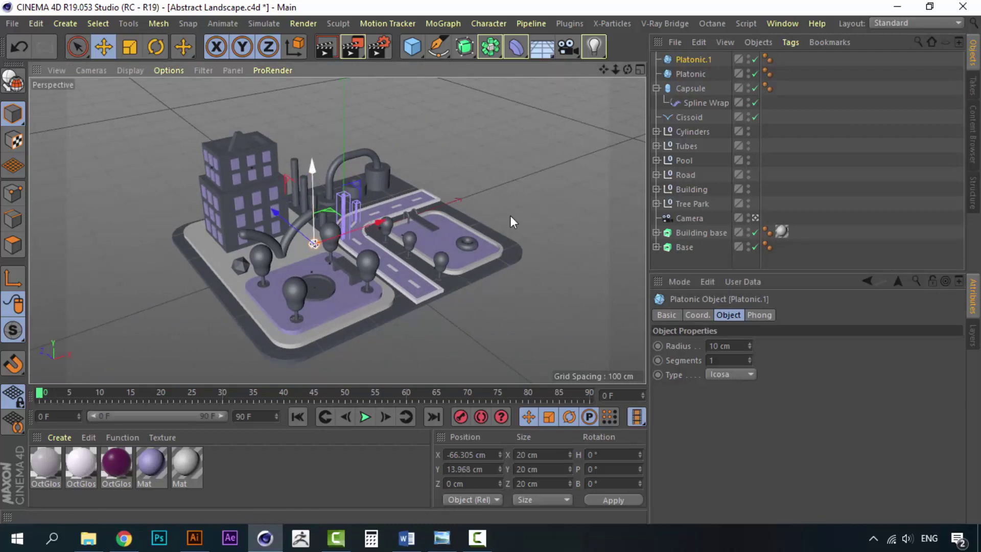
pyautogui.click(714, 256)
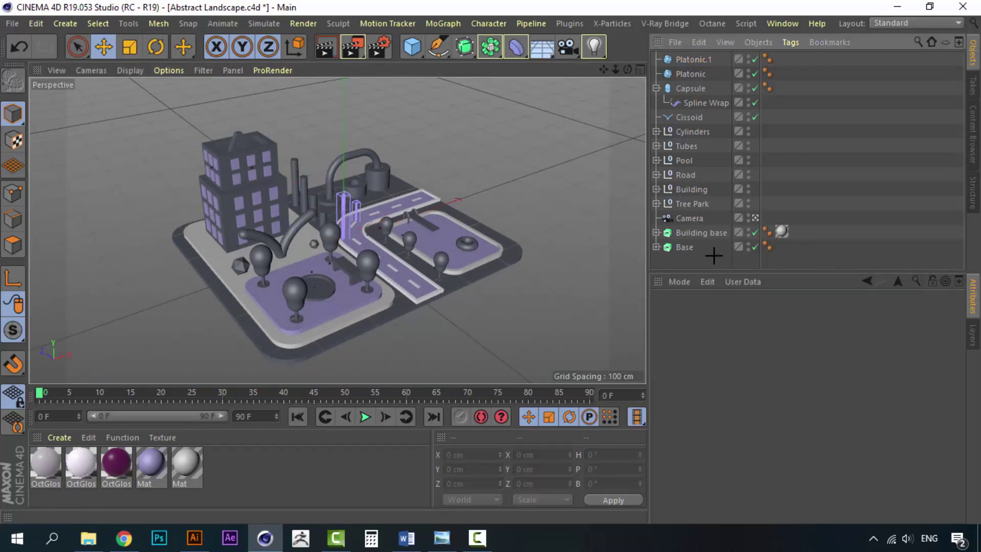
pyautogui.click(752, 218)
# Step: Add a new icosahedron Platonic near the tanks and set its radius to 15 cm
pyautogui.keyDown('alt'); pyautogui.moveTo(468, 241); pyautogui.dragTo(358, 182); pyautogui.keyUp('alt')
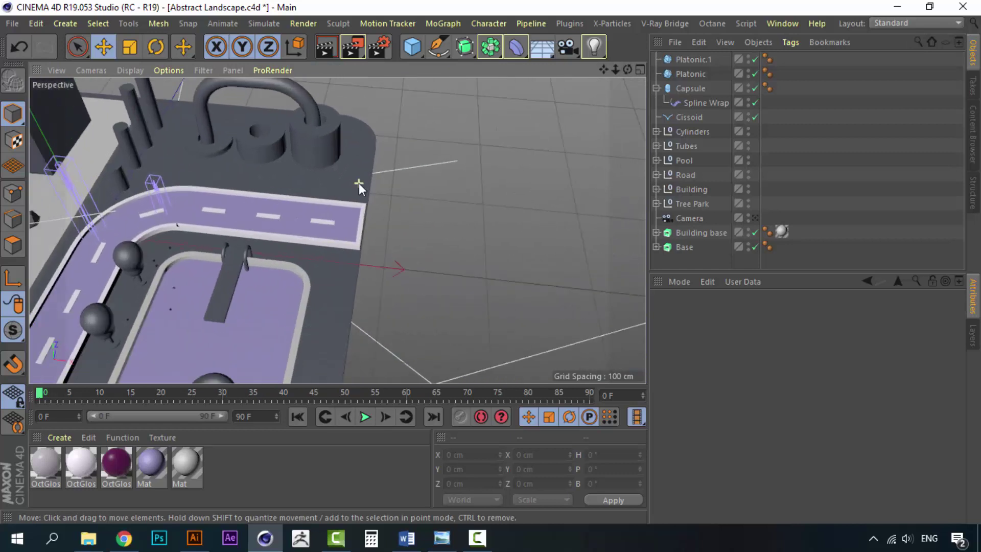
pyautogui.click(414, 46)
pyautogui.click(533, 148)
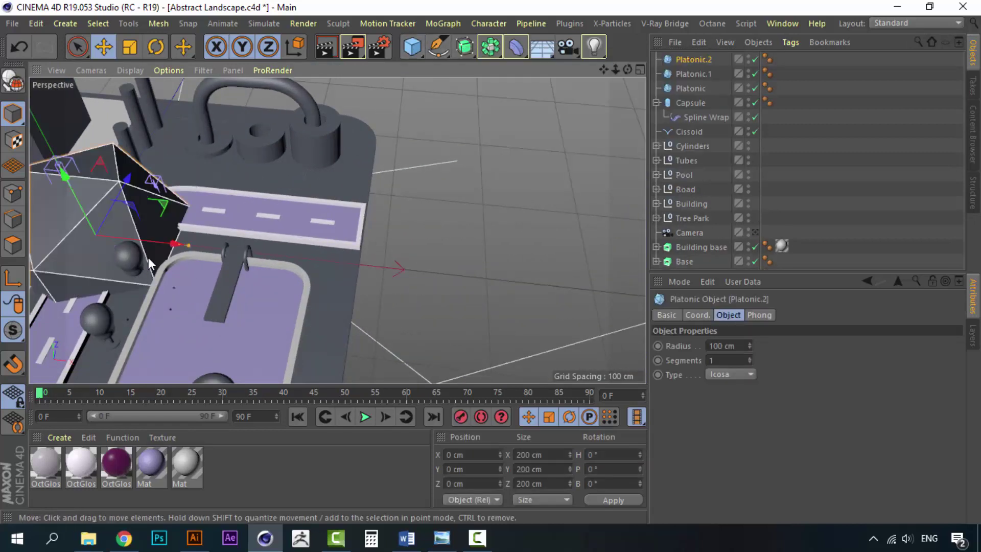
pyautogui.moveTo(165, 246); pyautogui.dragTo(351, 259)
pyautogui.moveTo(303, 211); pyautogui.dragTo(320, 137)
pyautogui.moveTo(749, 346); pyautogui.dragTo(749, 378)
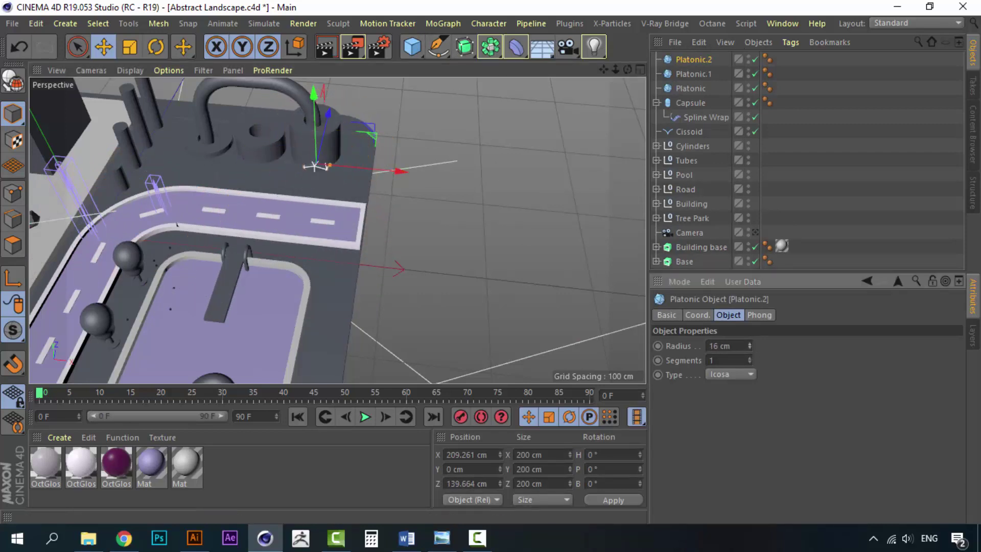
pyautogui.doubleClick(723, 345)
pyautogui.write('15')
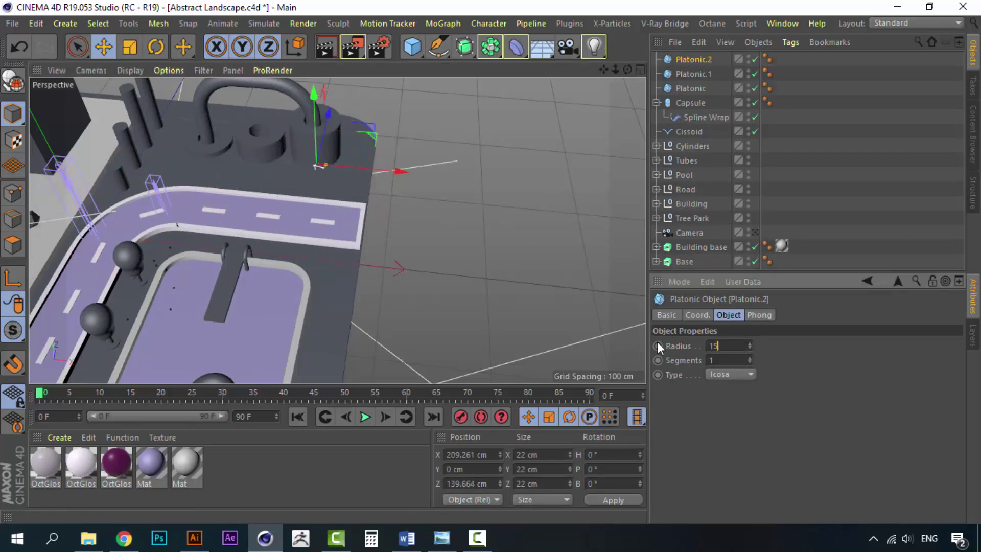
pyautogui.press('Return')
# Step: Place the 15 cm rock beside the tall cylinder, resting on the ground
pyautogui.moveTo(330, 120)
pyautogui.mouseDown()
pyautogui.moveTo(329, 137)
pyautogui.moveTo(311, 119)
pyautogui.mouseUp()
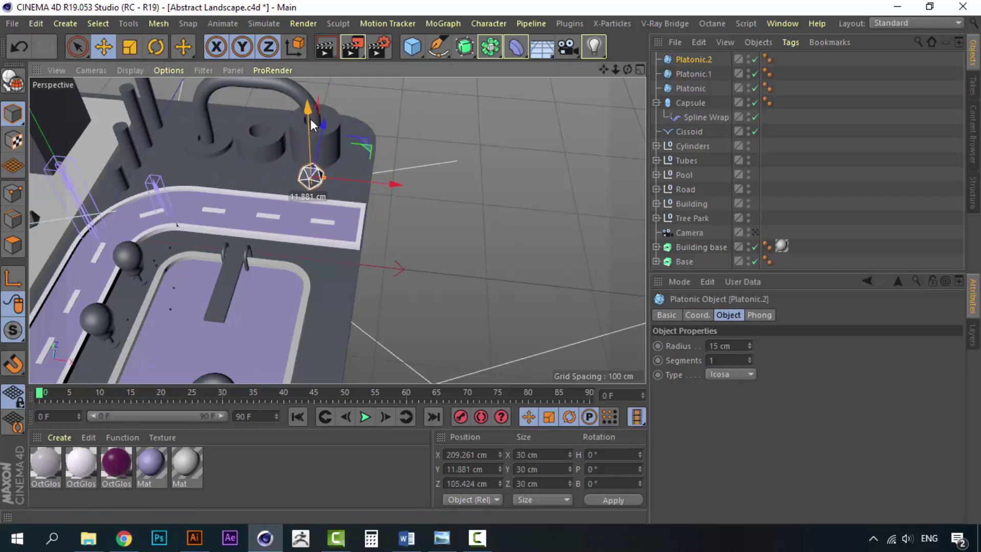
pyautogui.scroll(5, 327, 168)
pyautogui.keyDown('alt'); pyautogui.moveTo(320, 169); pyautogui.dragTo(422, 162); pyautogui.keyUp('alt')
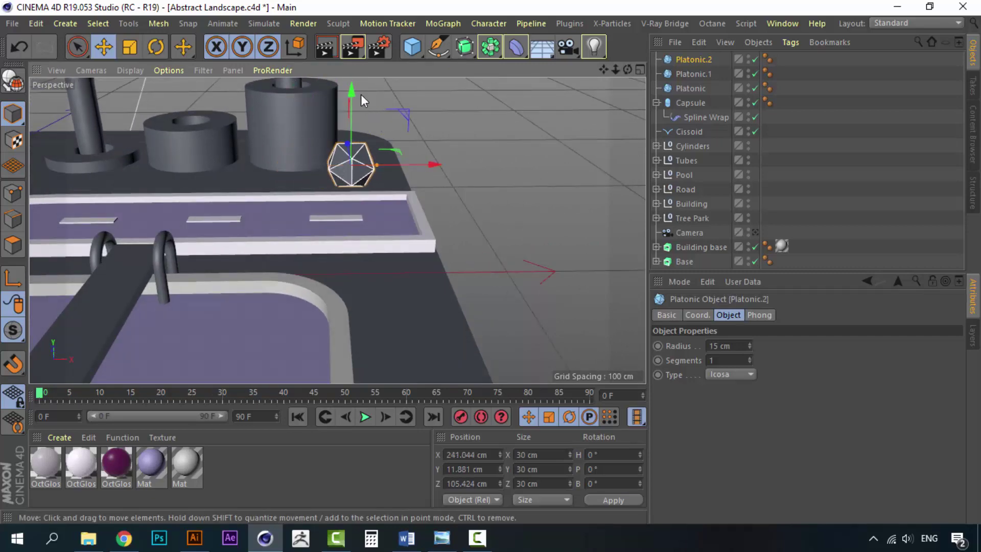
pyautogui.moveTo(354, 91); pyautogui.dragTo(480, 228)
pyautogui.scroll(3, 480, 227)
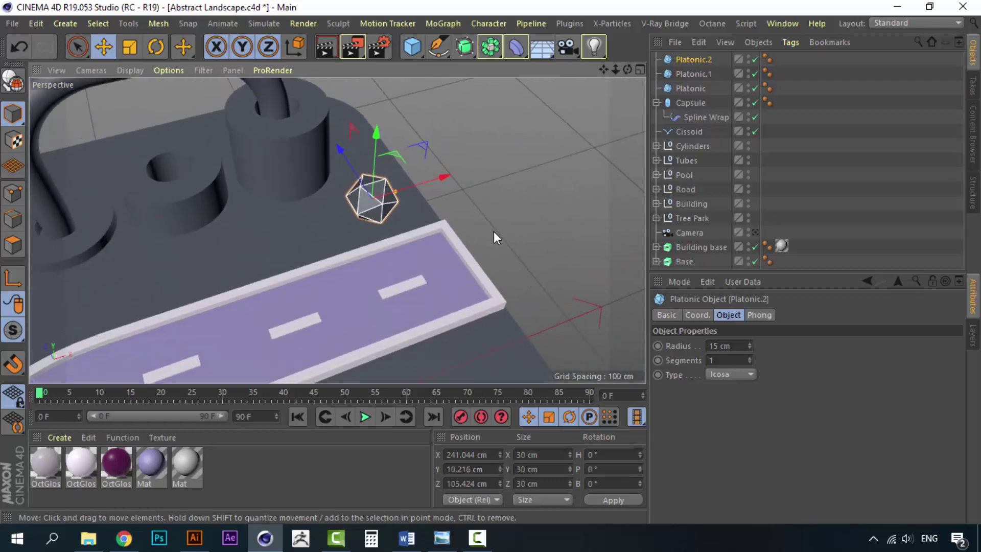
# Step: Copy the rock to its left, set the copy's radius to 8 cm, and lower it onto the ground
pyautogui.keyDown('ctrl'); pyautogui.moveTo(436, 181); pyautogui.dragTo(385, 186); pyautogui.keyUp('ctrl')
pyautogui.click(744, 344)
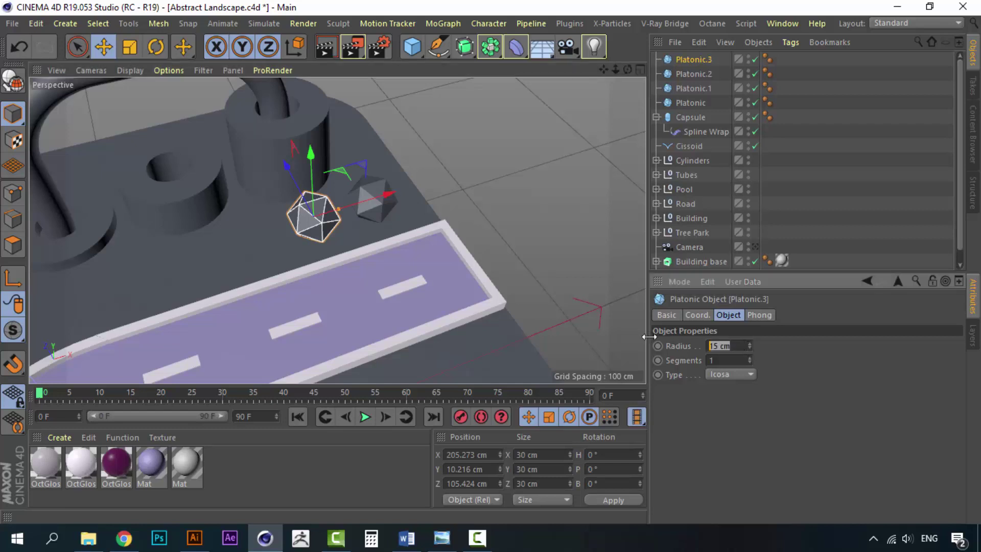
pyautogui.write('10')
pyautogui.press('Return')
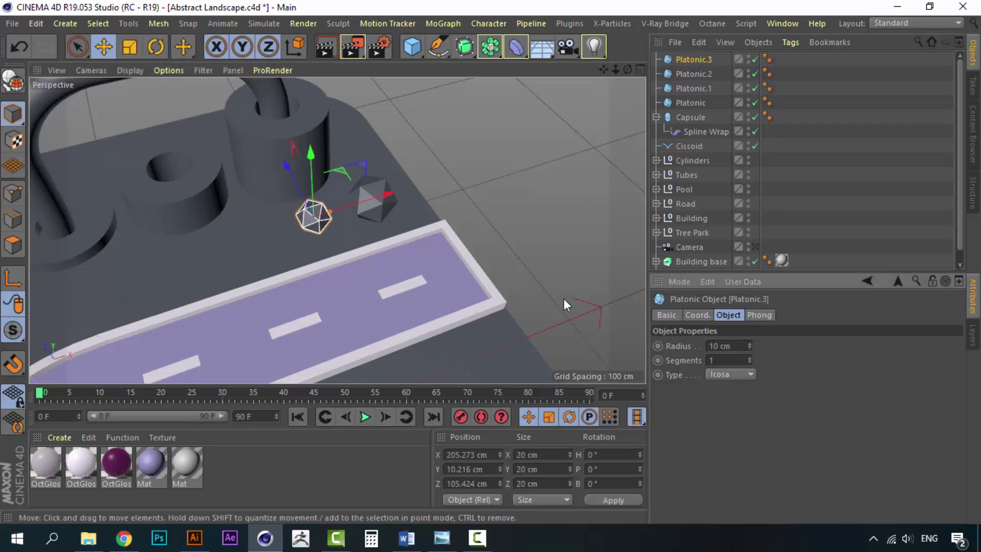
pyautogui.write('8')
pyautogui.press('Return')
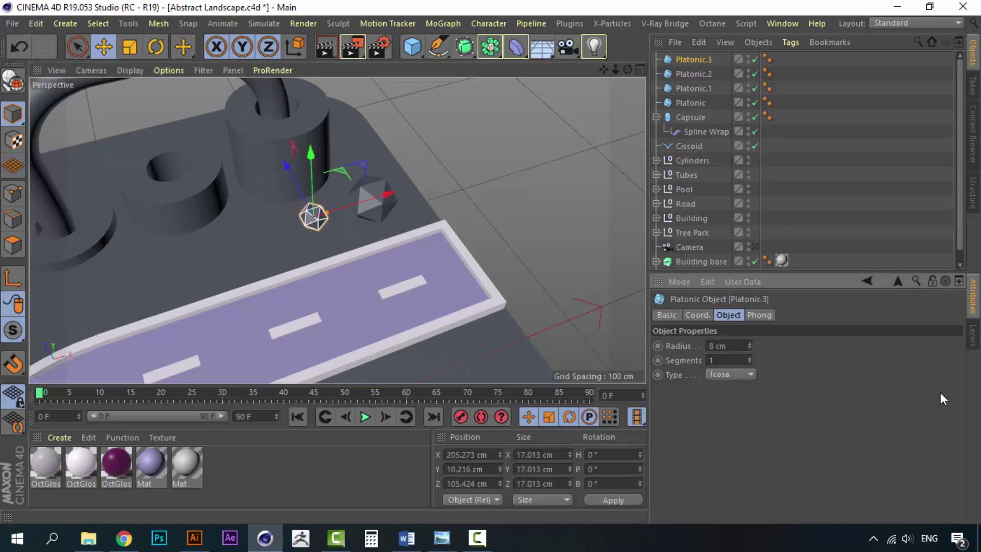
pyautogui.keyDown('alt'); pyautogui.moveTo(313, 244); pyautogui.dragTo(320, 283); pyautogui.keyUp('alt')
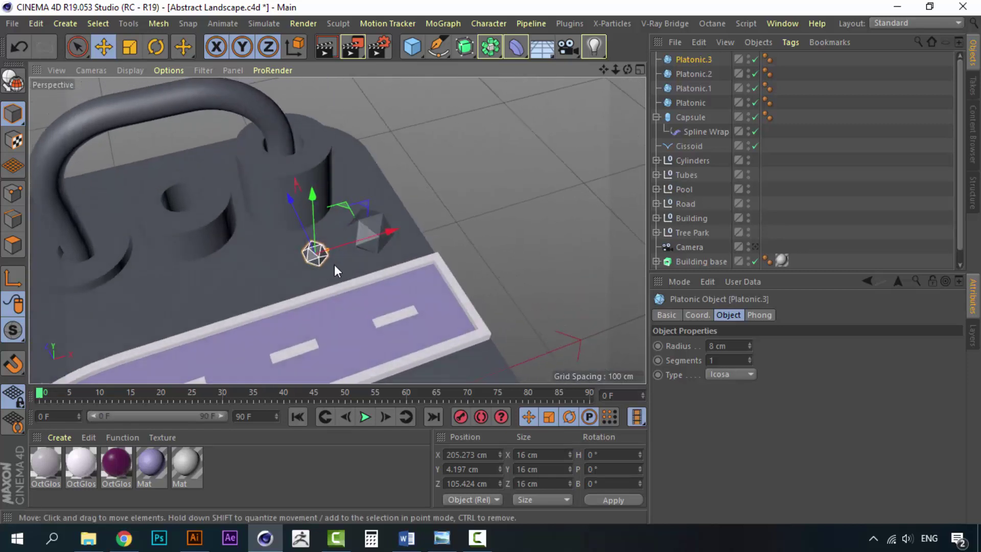
# Step: Duplicate the small rock, make it 3 cm in radius, and seat it on the ground near the road edge
pyautogui.hotkey('ctrl', 'c')
pyautogui.hotkey('ctrl', 'v')
pyautogui.moveTo(301, 219); pyautogui.dragTo(305, 238)
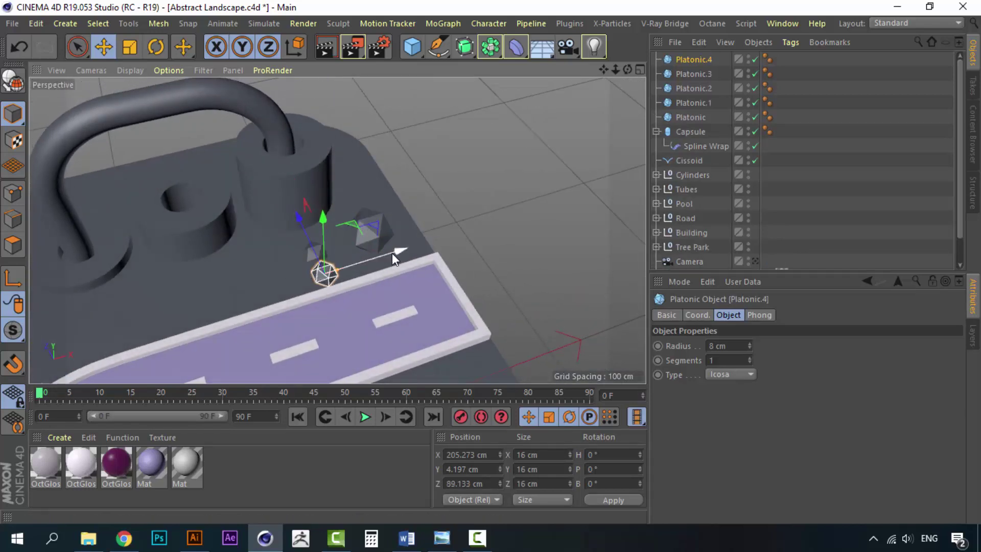
pyautogui.moveTo(392, 253); pyautogui.dragTo(414, 250)
pyautogui.click(726, 345)
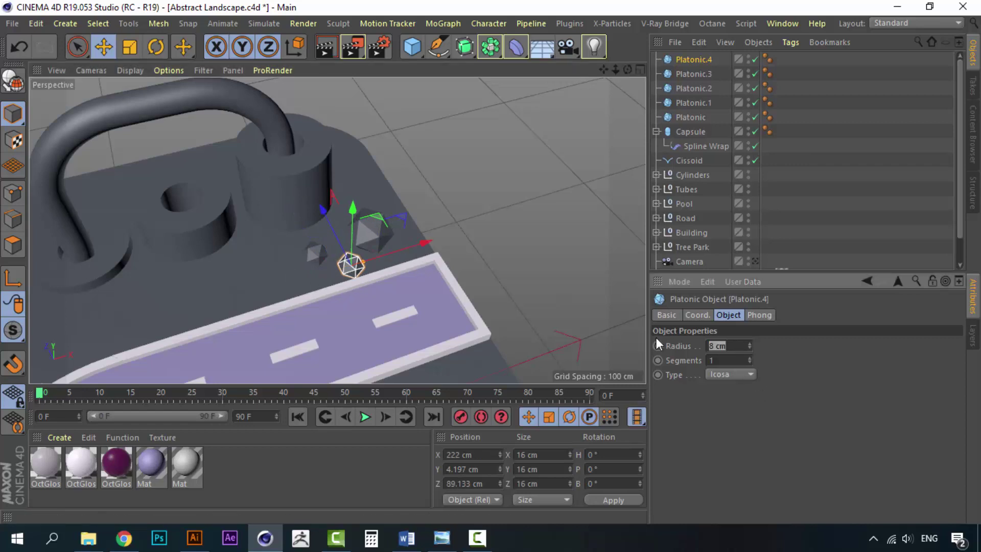
pyautogui.press('Return')
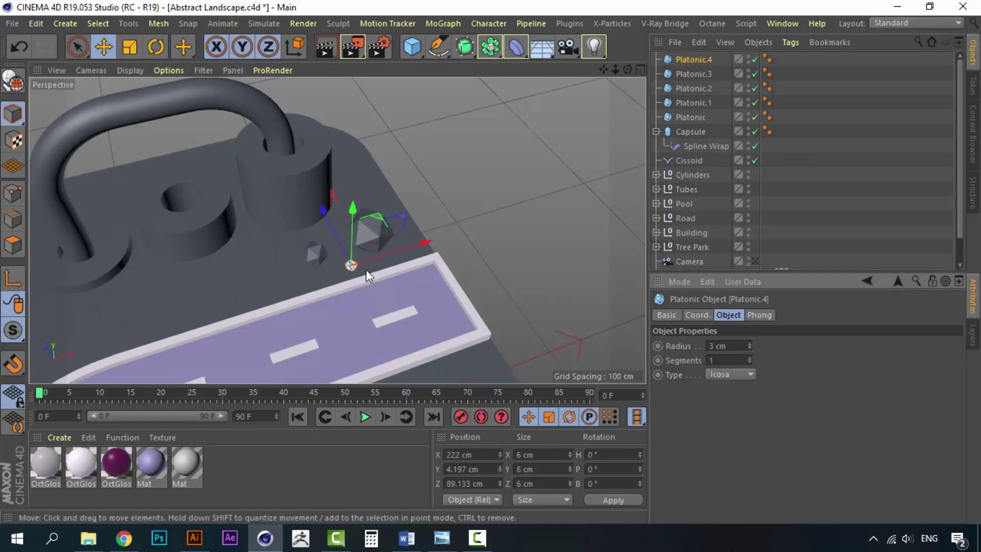
pyautogui.keyDown('alt'); pyautogui.moveTo(366, 268); pyautogui.dragTo(359, 190); pyautogui.keyUp('alt')
pyautogui.scroll(6, 355, 271)
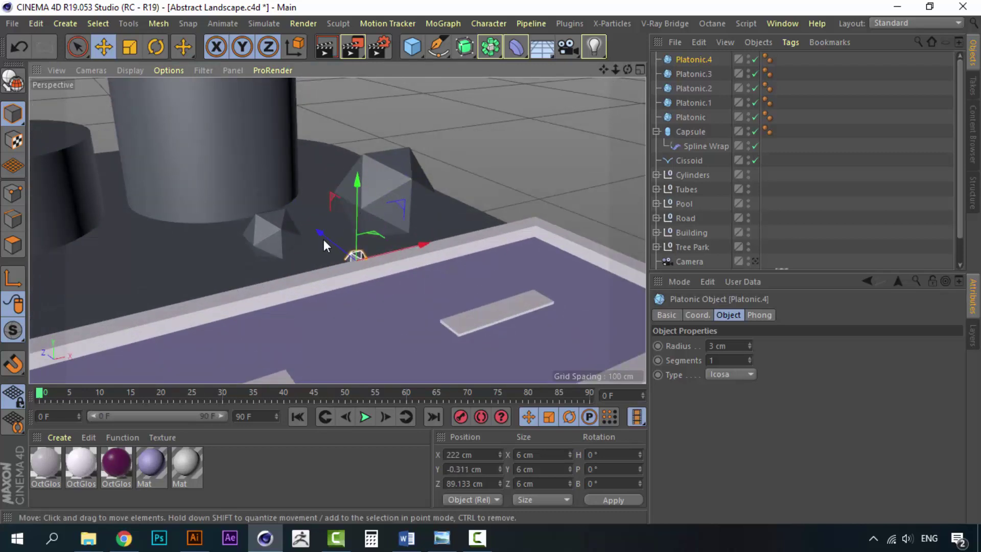
pyautogui.keyDown('alt'); pyautogui.moveTo(323, 239); pyautogui.dragTo(405, 262); pyautogui.keyUp('alt')
pyautogui.moveTo(378, 197); pyautogui.dragTo(459, 295)
# Step: Duplicate the three newest rocks and move the copies along Z toward the park
pyautogui.keyDown('shift'); pyautogui.click(706, 85); pyautogui.keyUp('shift')
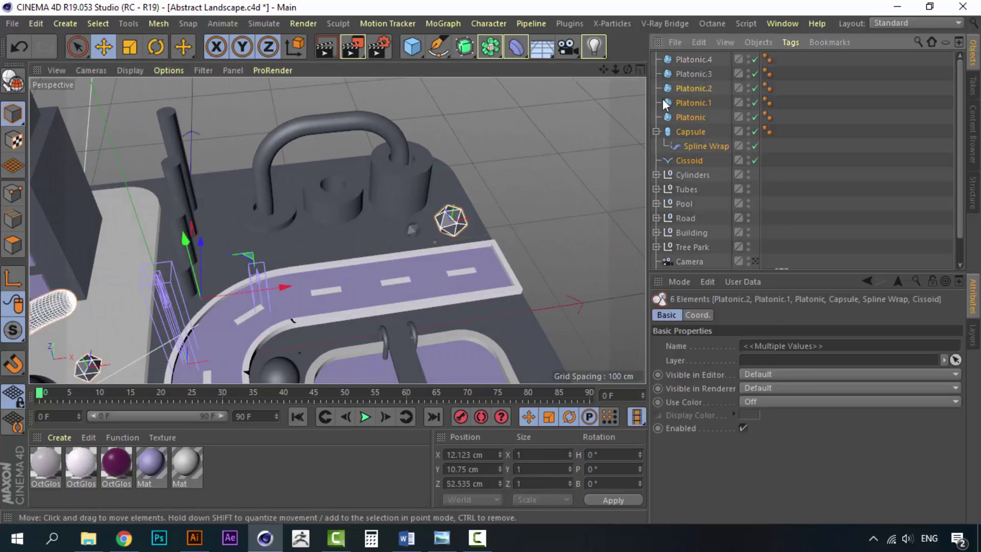
pyautogui.click(691, 64)
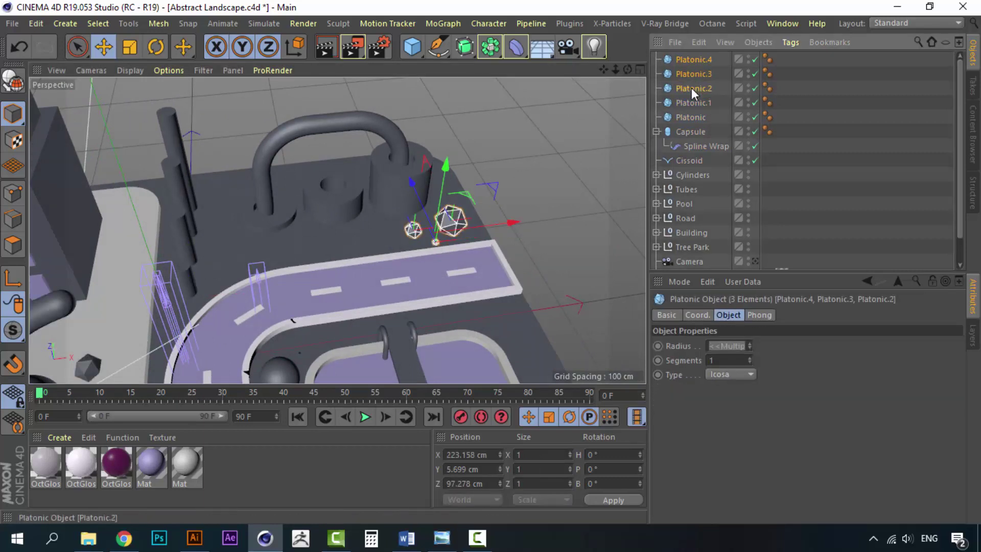
pyautogui.hotkey('ctrl', 'c')
pyautogui.hotkey('ctrl', 'v')
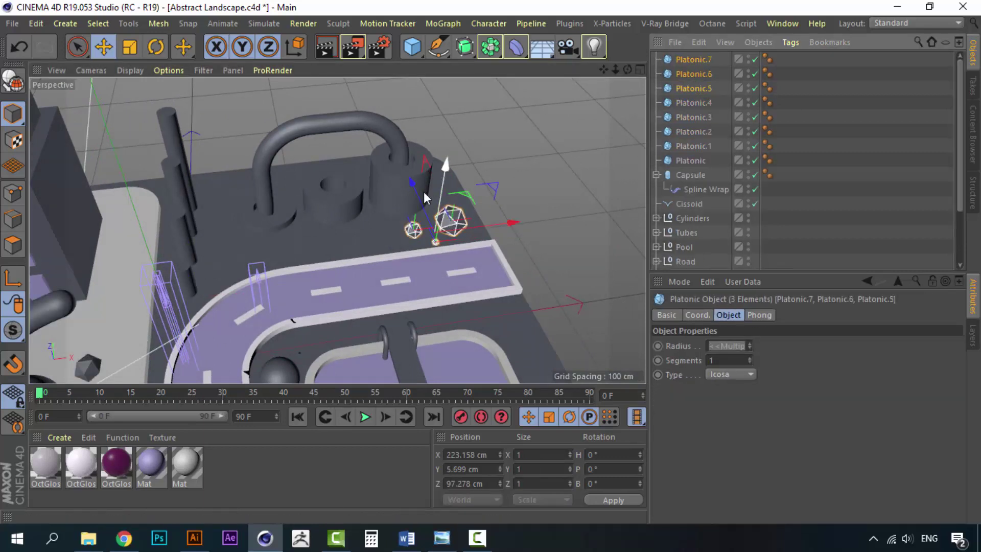
pyautogui.moveTo(424, 192); pyautogui.dragTo(460, 287)
pyautogui.keyDown('alt'); pyautogui.moveTo(459, 287); pyautogui.dragTo(401, 271, button='middle'); pyautogui.keyUp('alt')
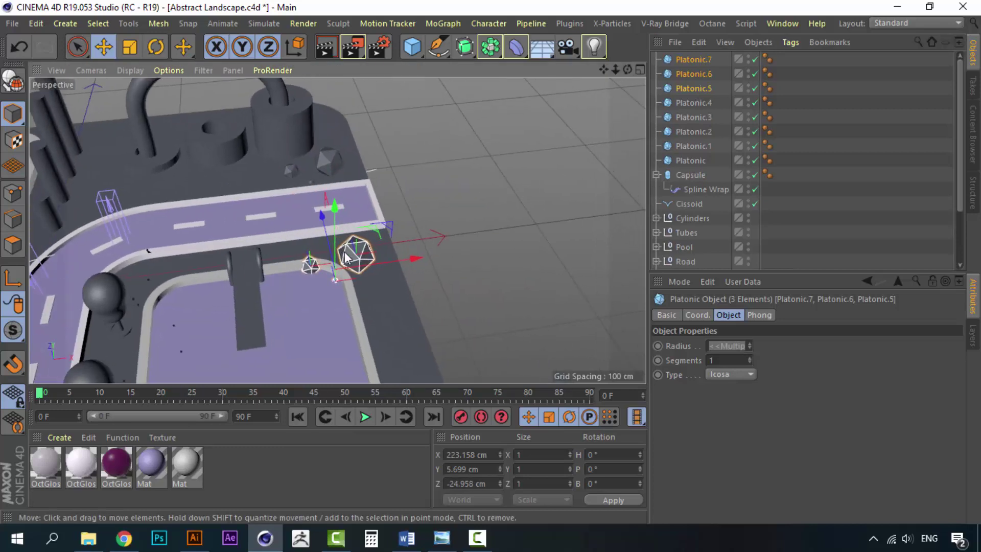
# Step: Rotate the copied rock cluster to H 67.391° and shift it toward the road's outer corner
pyautogui.press('r')
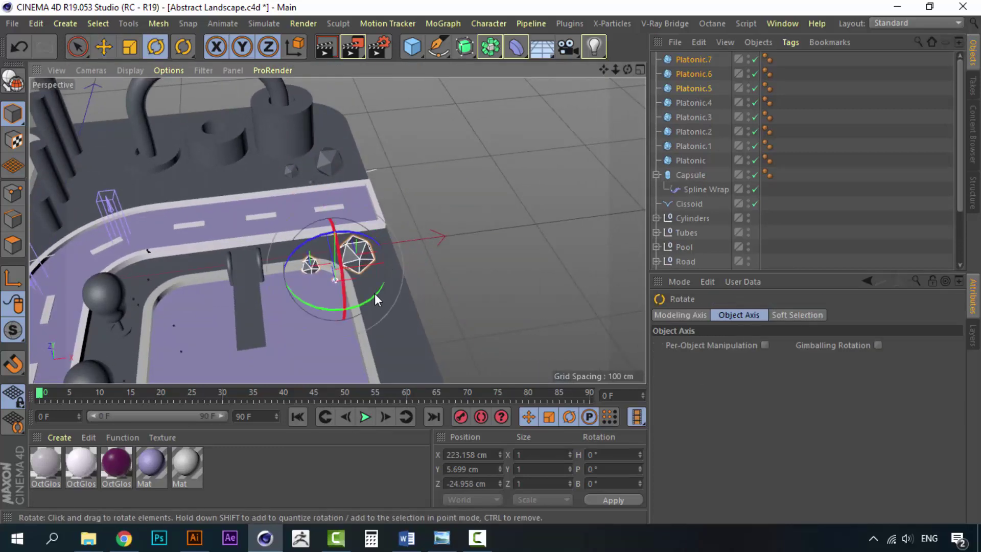
pyautogui.moveTo(375, 294); pyautogui.dragTo(406, 243)
pyautogui.hotkey('ctrl', 'z')
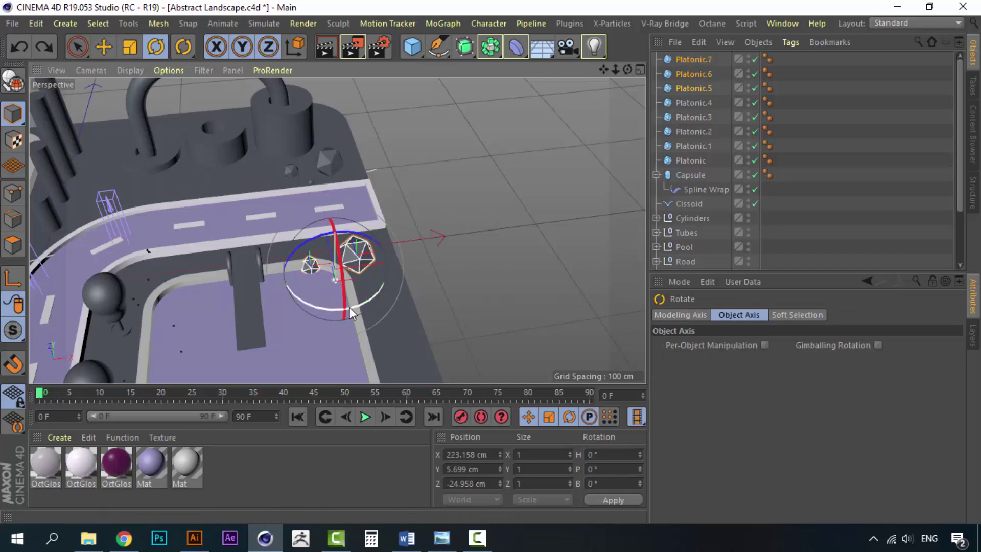
pyautogui.moveTo(349, 308); pyautogui.dragTo(412, 277)
pyautogui.press('e')
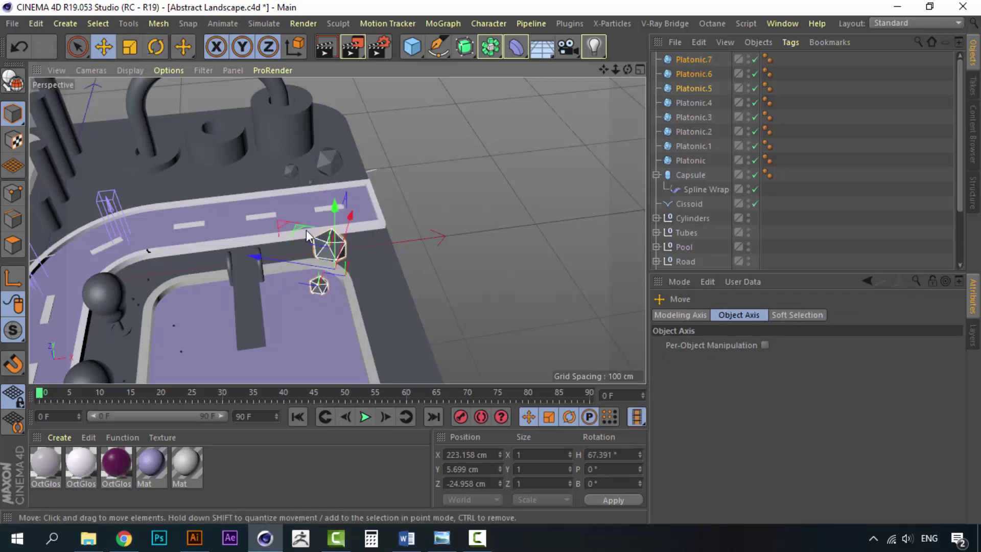
pyautogui.moveTo(276, 255); pyautogui.dragTo(317, 283)
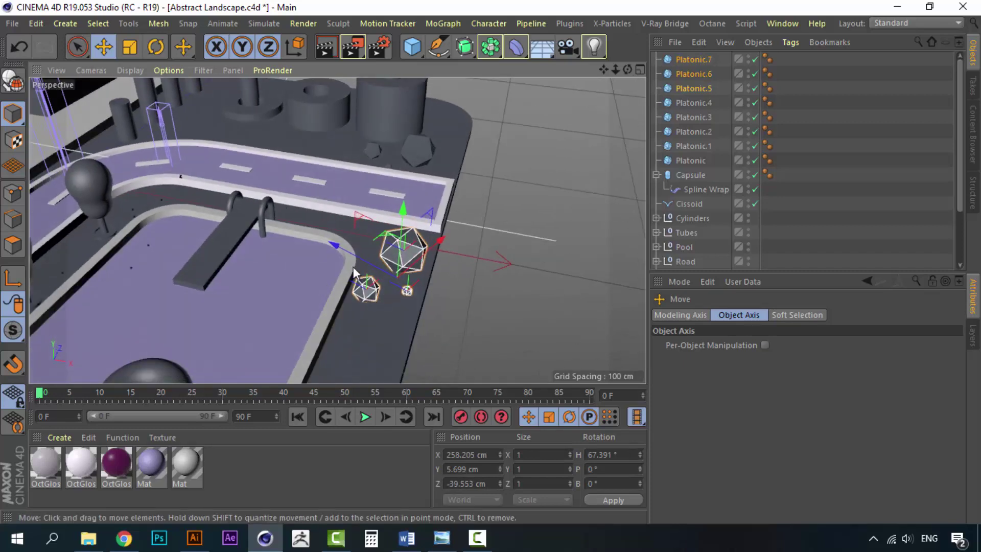
pyautogui.moveTo(339, 246); pyautogui.dragTo(346, 249)
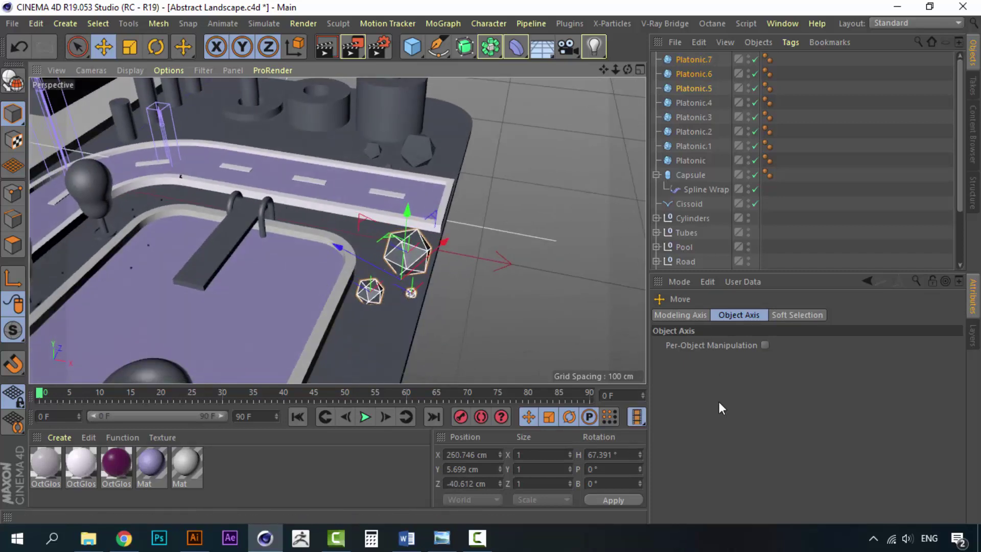
# Step: Resize the copied rocks: Platonic.5 to a 12 cm radius and Platonic.6 to 6 cm
pyautogui.click(700, 89)
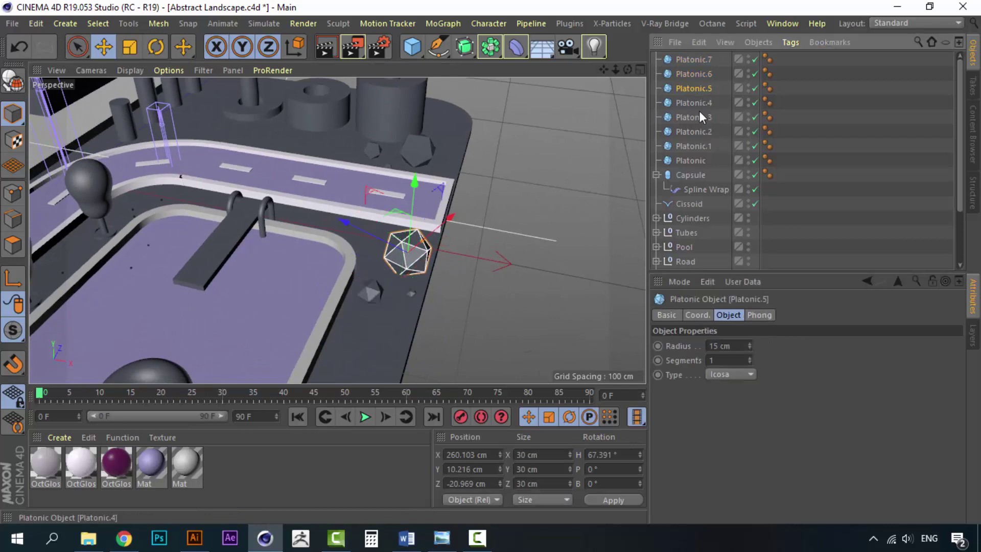
pyautogui.click(735, 345)
pyautogui.write('1')
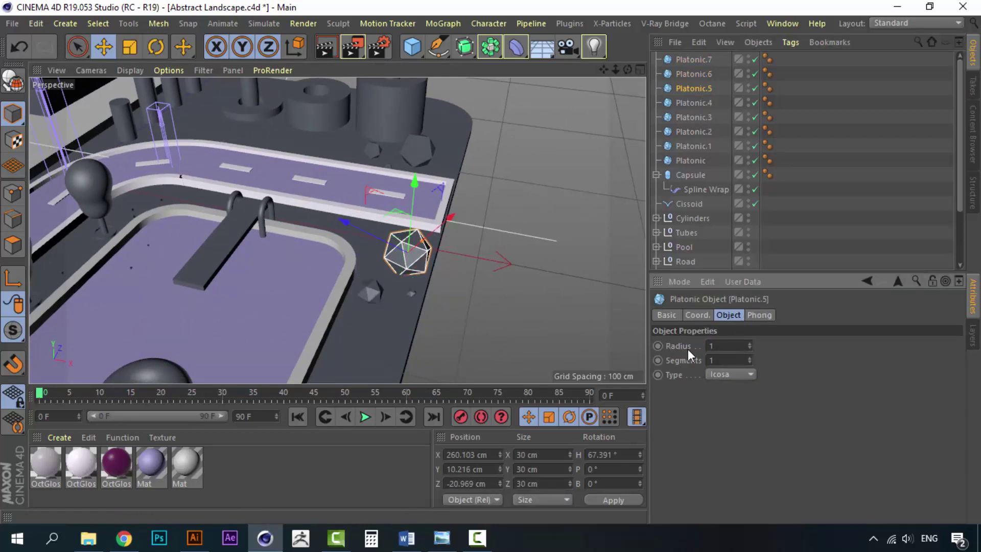
pyautogui.write('5')
pyautogui.press('Return')
pyautogui.click(694, 74)
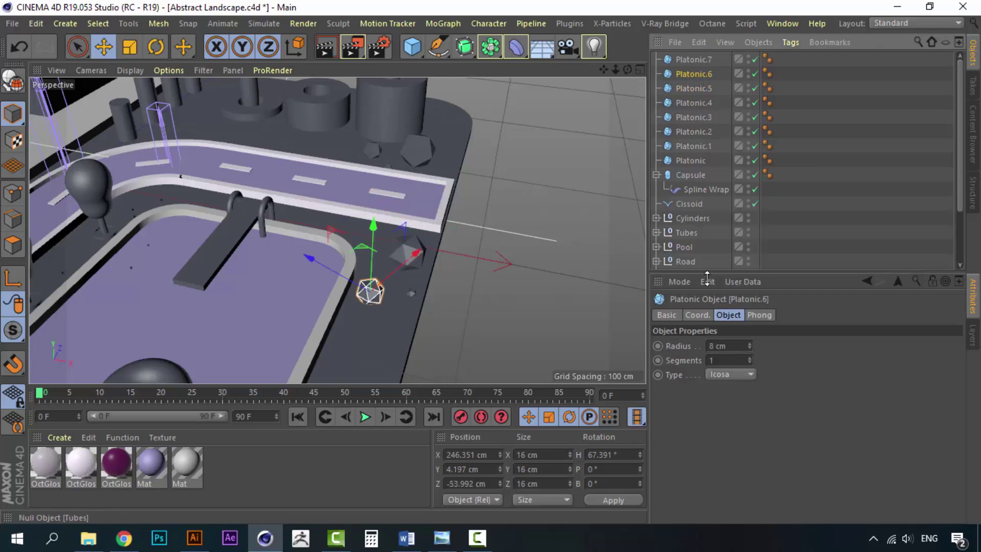
pyautogui.click(718, 346)
pyautogui.write('6')
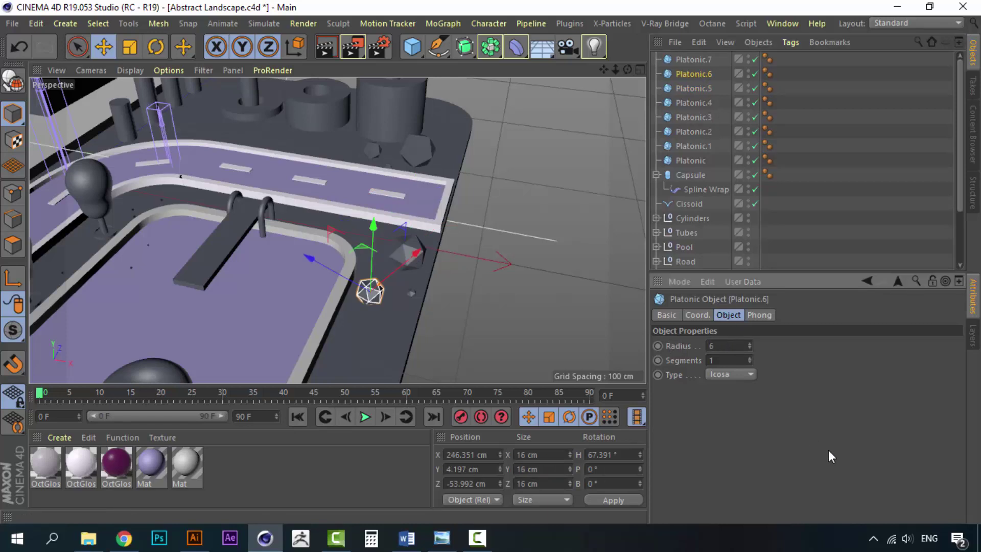
pyautogui.press('Return')
# Step: Lower Platonic.5 onto the base and slide Platonic.7 slightly along its axis
pyautogui.click(415, 292)
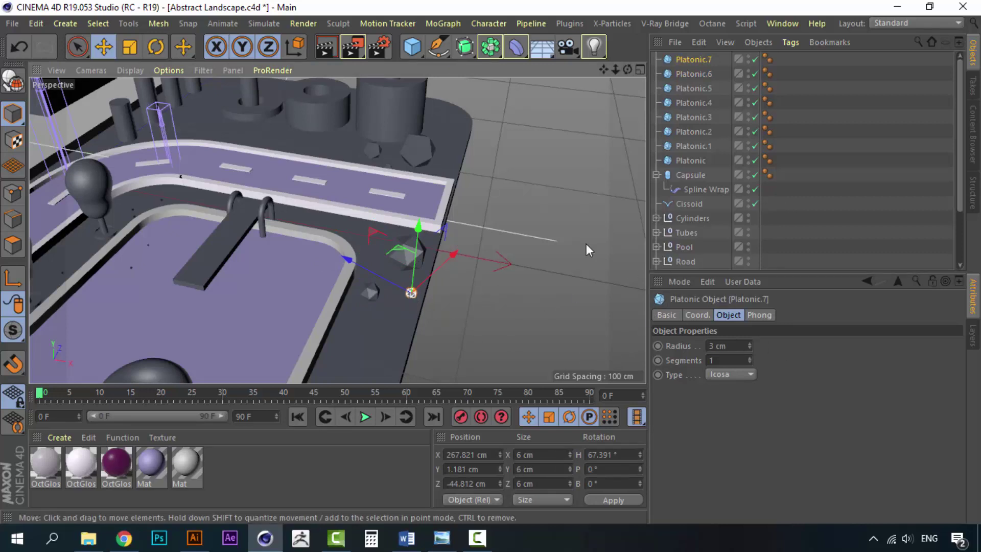
pyautogui.click(700, 88)
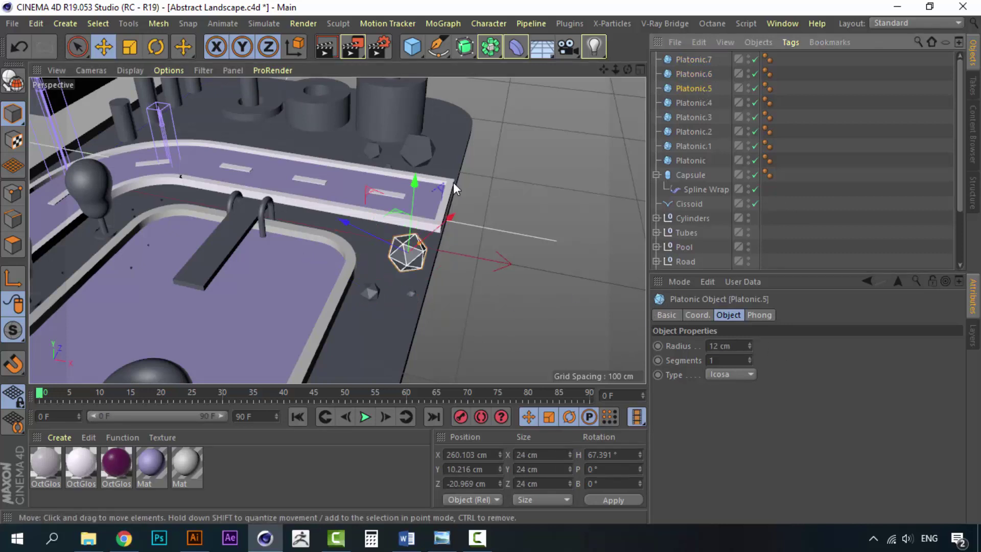
pyautogui.moveTo(416, 186)
pyautogui.mouseDown()
pyautogui.moveTo(420, 226)
pyautogui.moveTo(409, 179)
pyautogui.mouseUp()
pyautogui.click(369, 280)
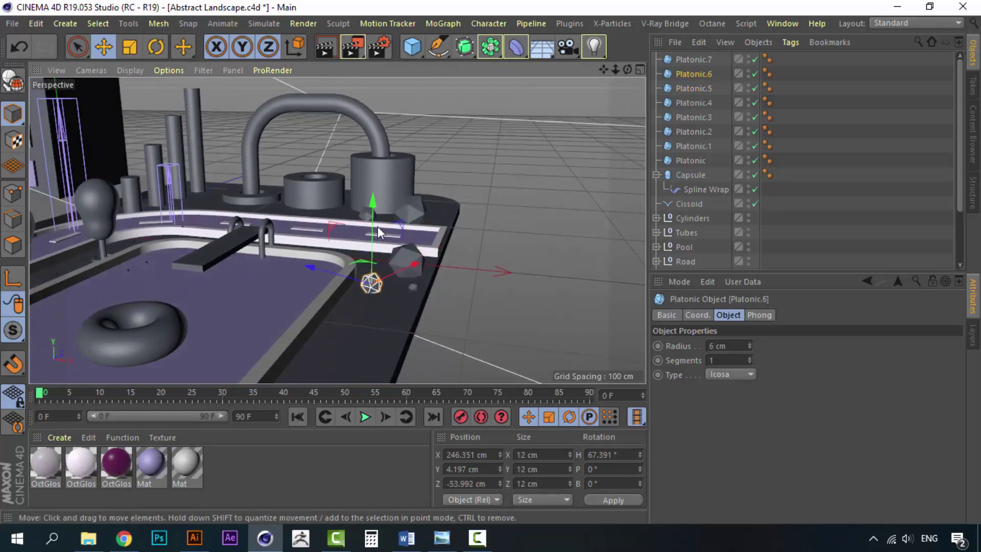
pyautogui.click(415, 284)
pyautogui.click(413, 287)
pyautogui.moveTo(415, 288); pyautogui.dragTo(397, 283)
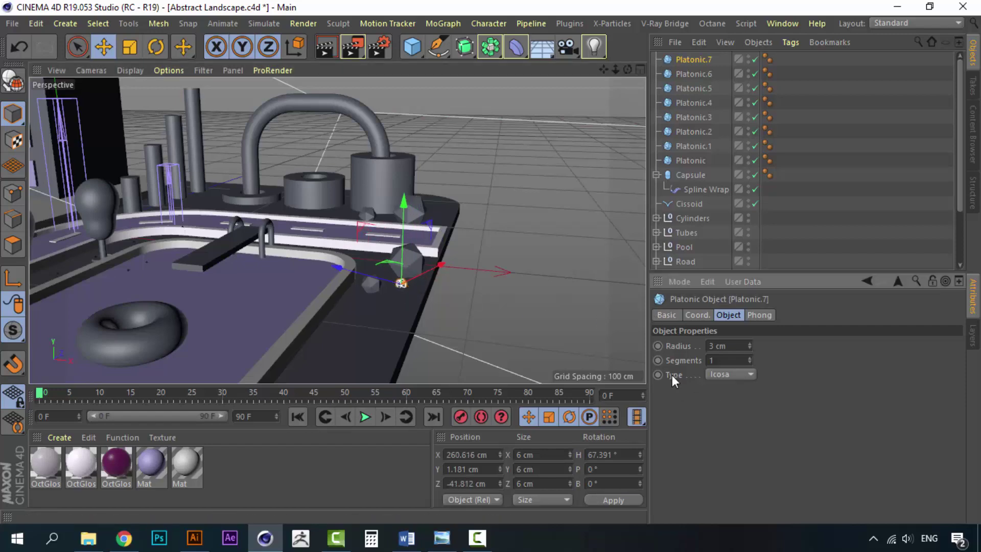
pyautogui.scroll(-3, 702, 223)
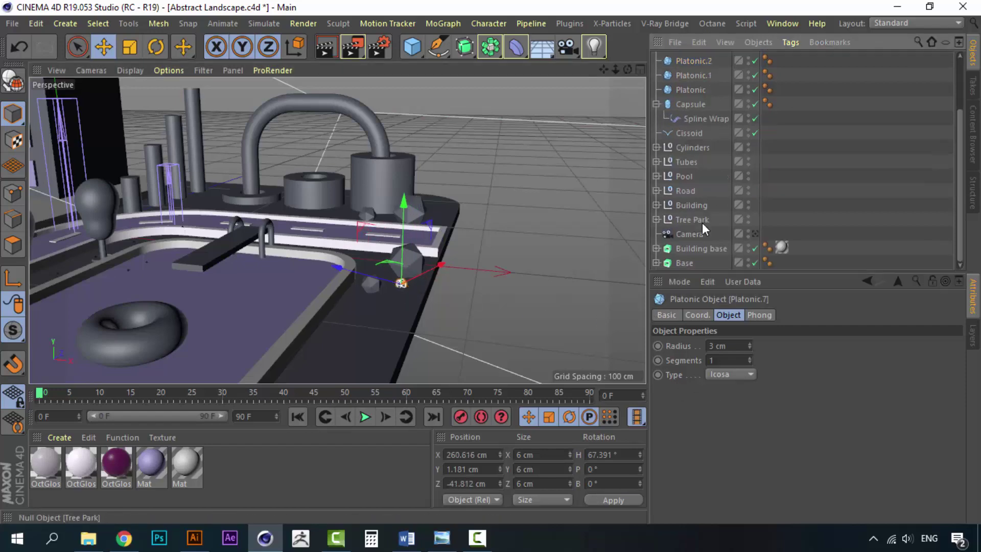
pyautogui.click(755, 233)
# Step: Select all eight Platonic rocks, group them under a new null, and name it 'Platonics'
pyautogui.click(755, 234)
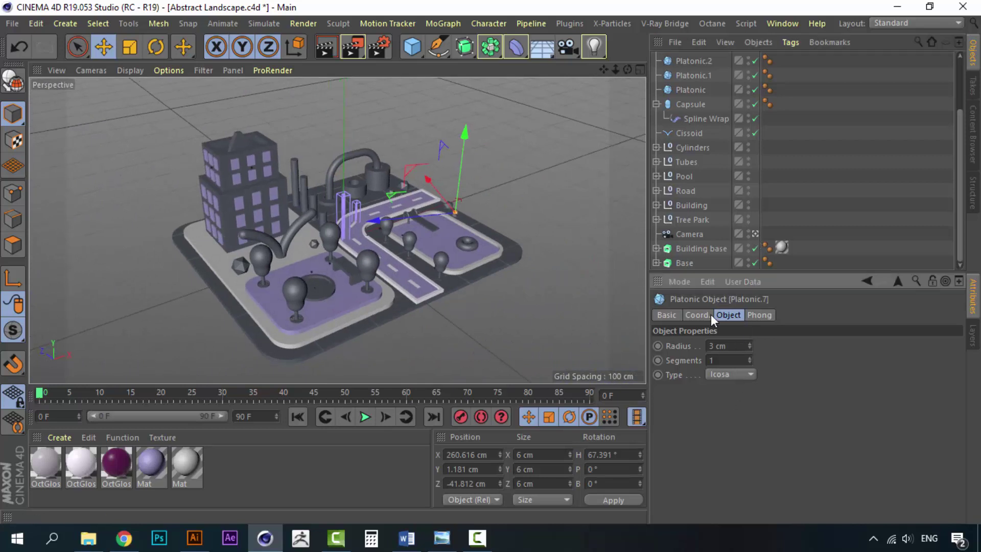
pyautogui.click(695, 88)
pyautogui.scroll(2, 697, 134)
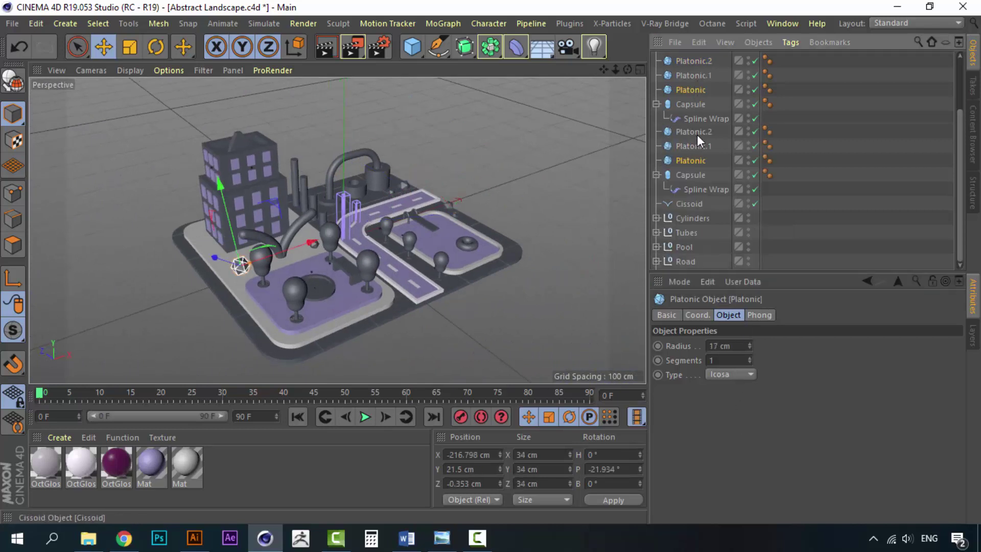
pyautogui.keyDown('shift'); pyautogui.click(693, 66); pyautogui.keyUp('shift')
pyautogui.rightClick(692, 66)
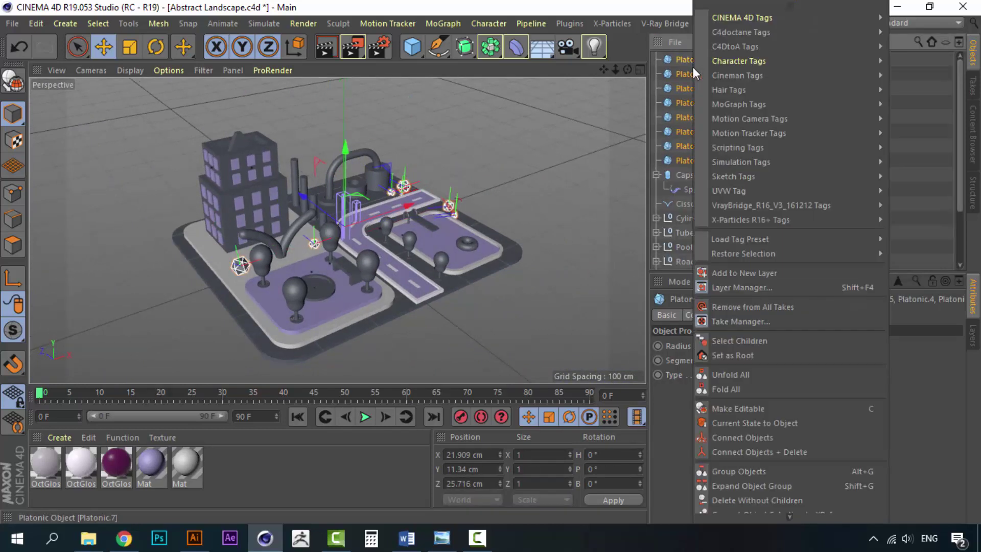
pyautogui.click(739, 471)
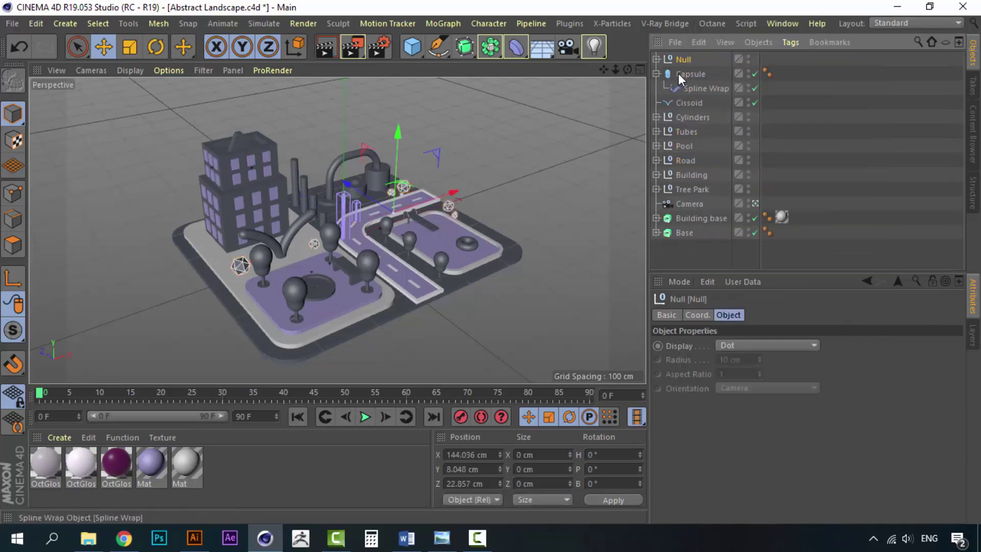
pyautogui.doubleClick(685, 59)
pyautogui.write('P')
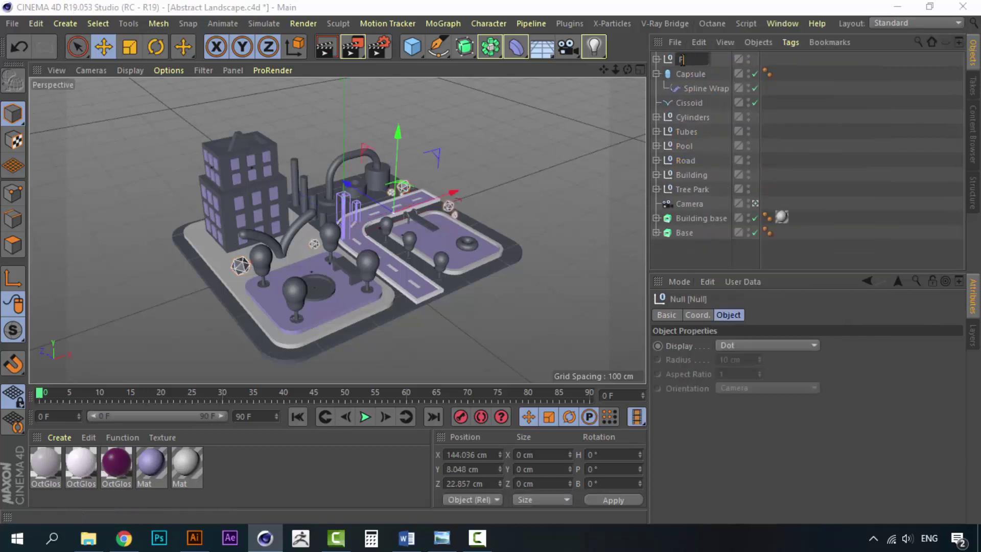
pyautogui.write('latonics')
pyautogui.press('Return')
# Step: Group the Capsule and the Cissoid curve under a new null
pyautogui.click(656, 74)
pyautogui.click(675, 73)
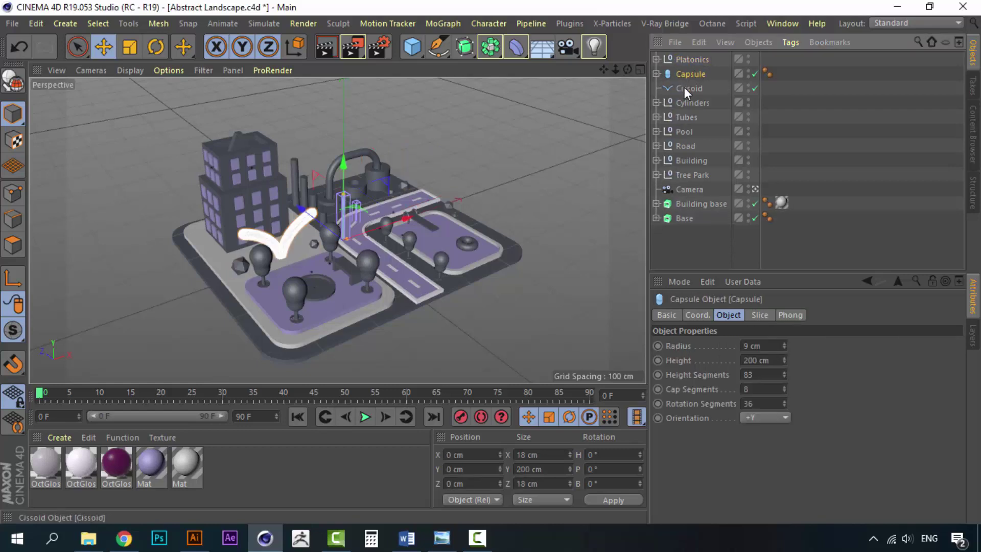
pyautogui.keyDown('ctrl'); pyautogui.click(685, 87); pyautogui.keyUp('ctrl')
pyautogui.rightClick(684, 87)
pyautogui.click(752, 470)
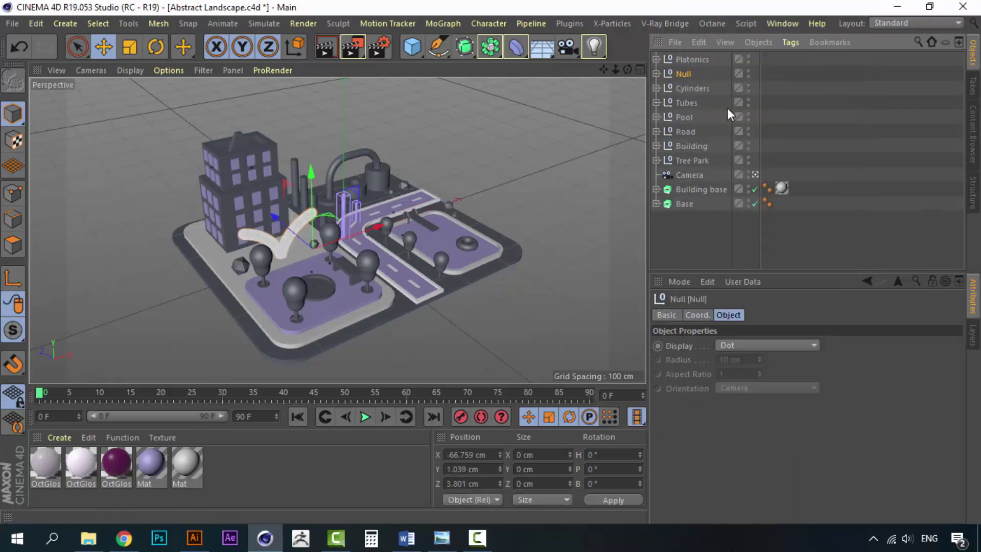
# Step: Name the new null 'Statue', then rename it 'Sculpture' and clear the selection
pyautogui.doubleClick(686, 73)
pyautogui.write('Statue')
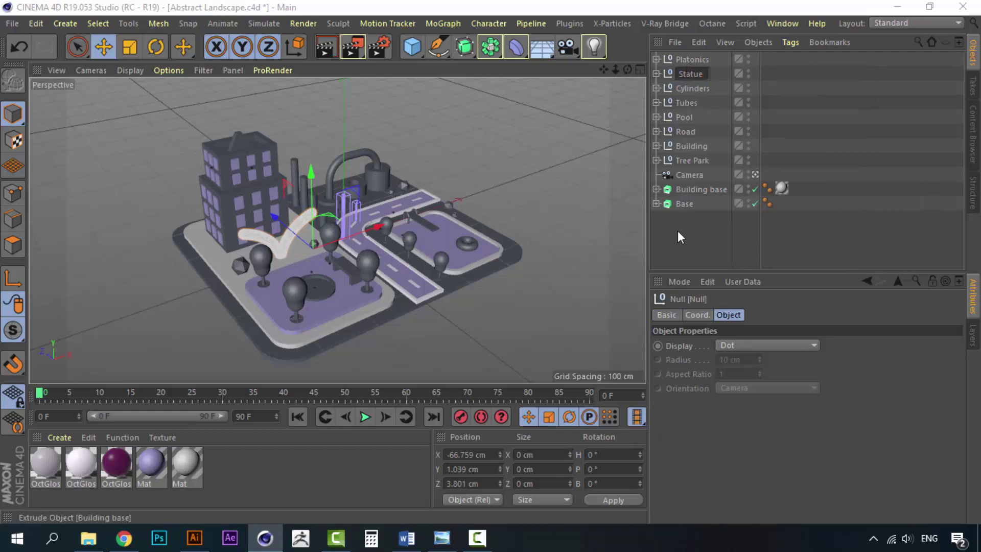
pyautogui.press('Return')
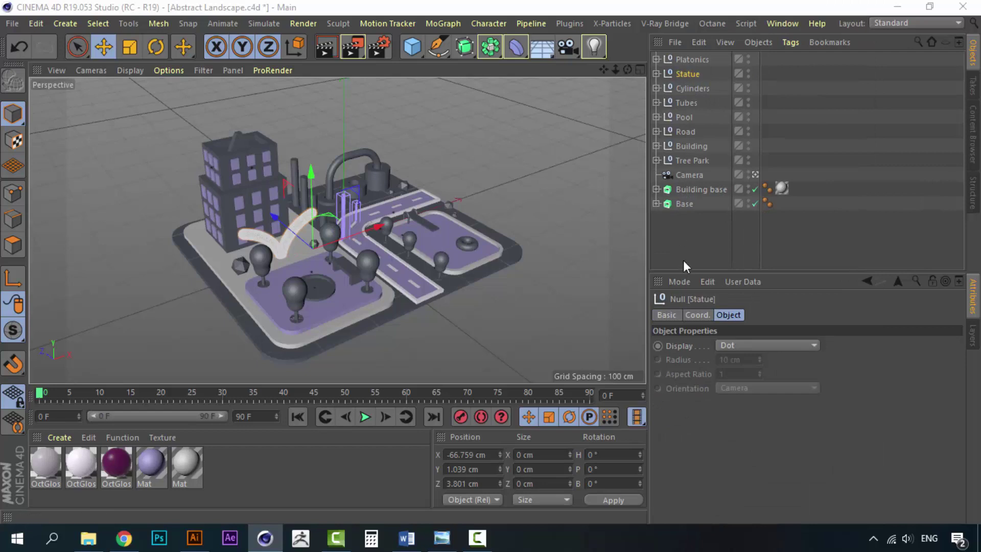
pyautogui.doubleClick(690, 73)
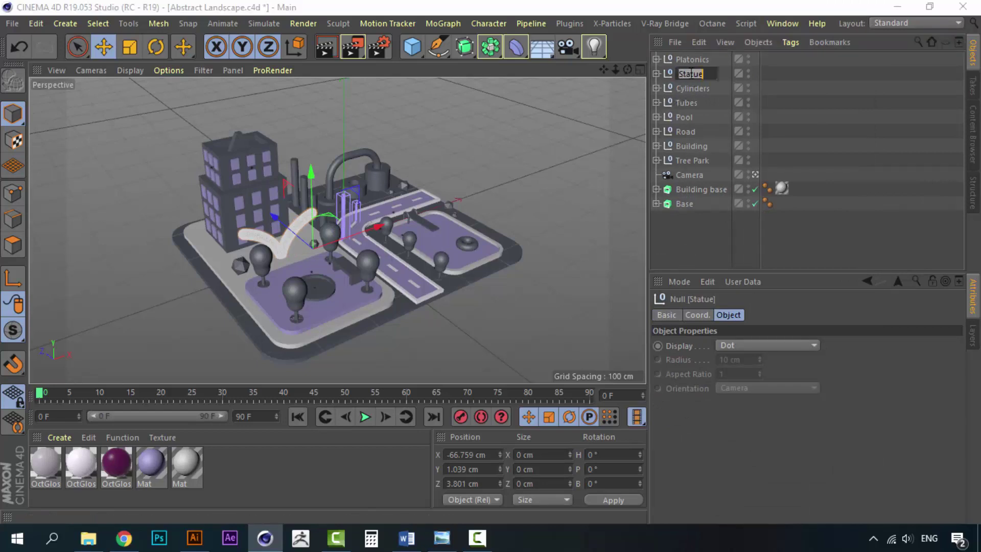
pyautogui.write('Sculpture')
pyautogui.press('Return')
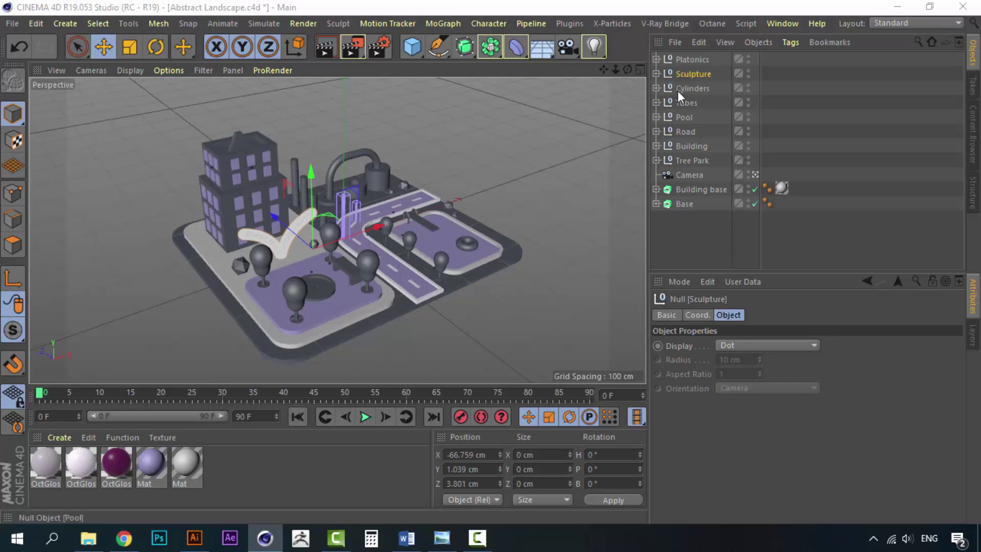
pyautogui.click(698, 262)
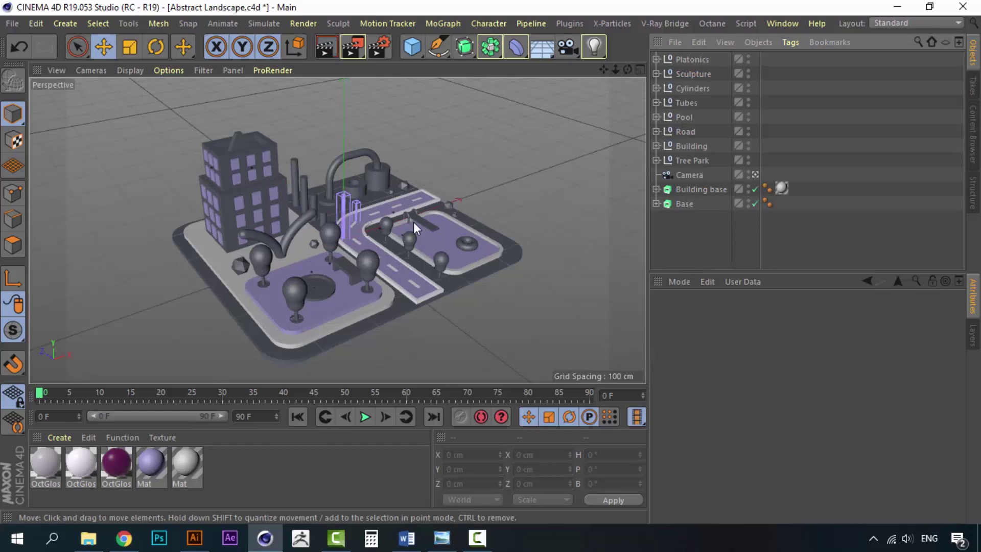